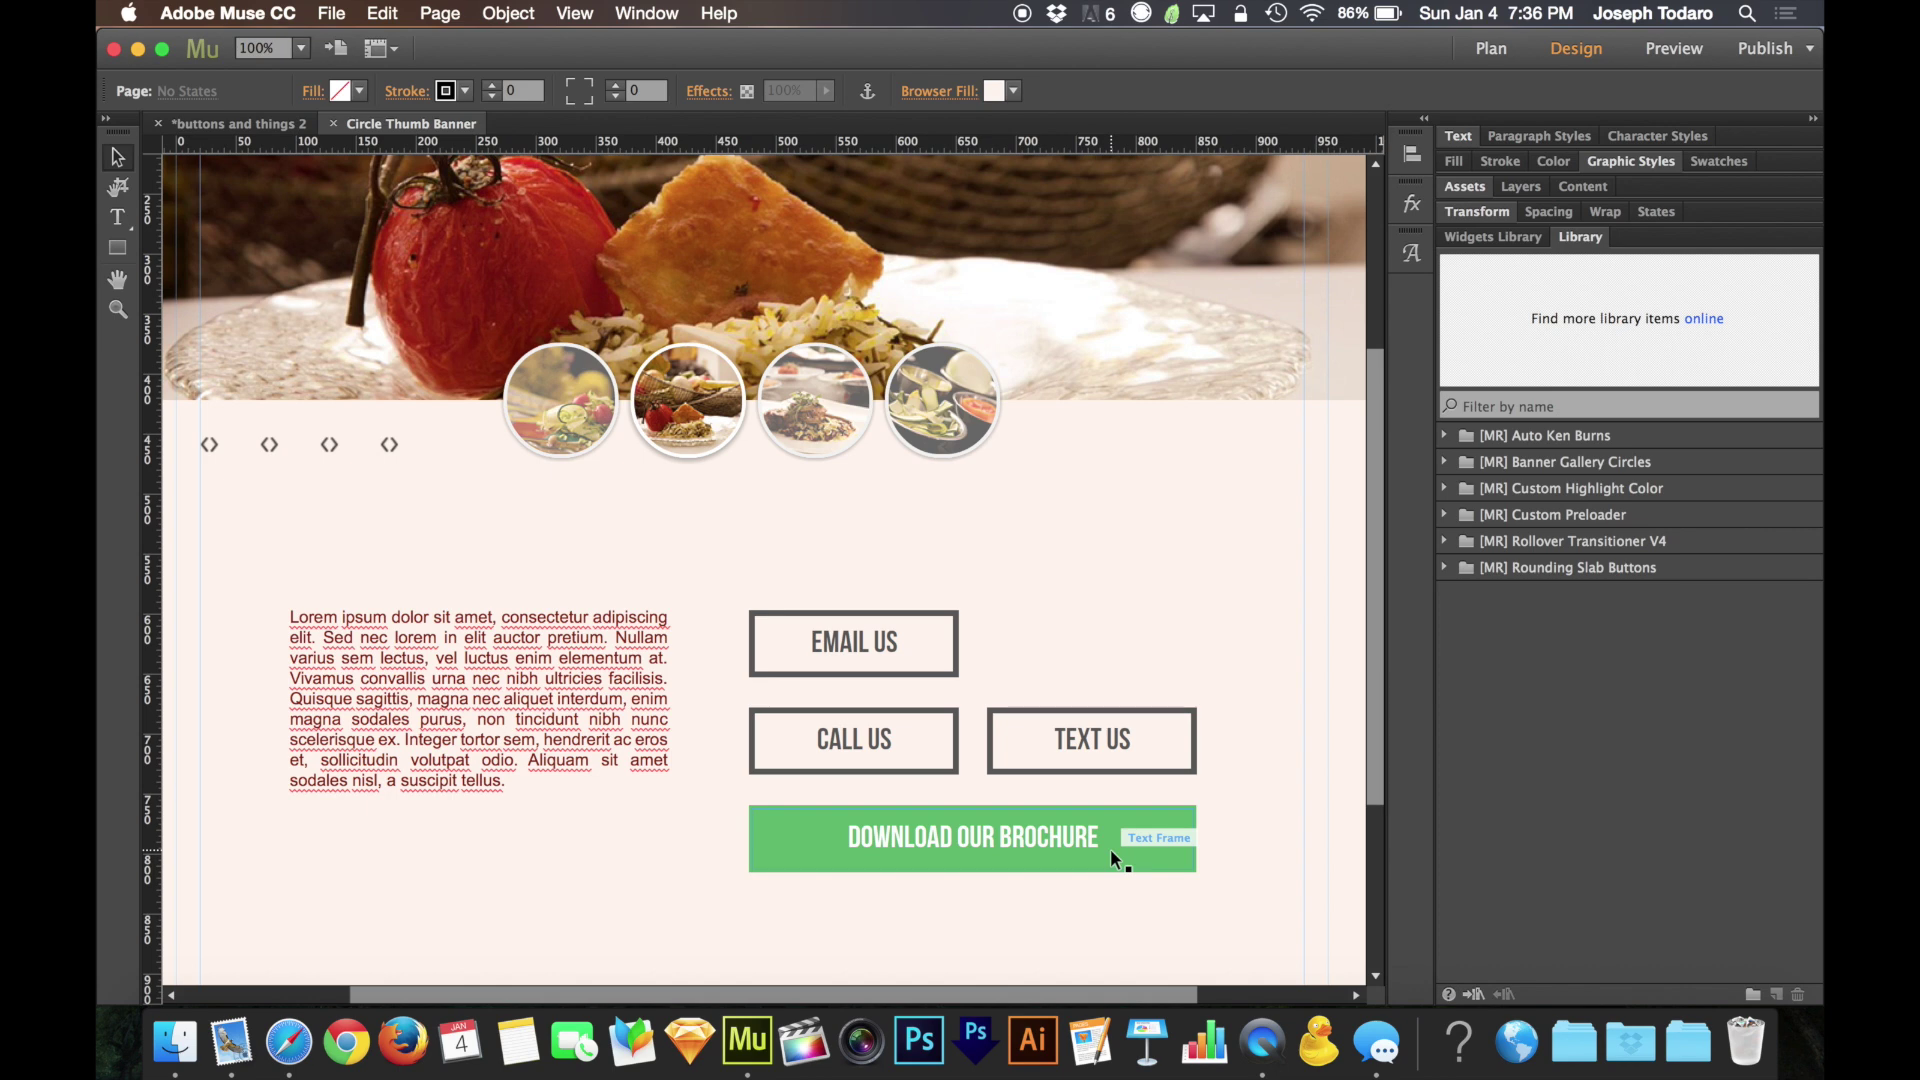
# Give the EMAIL US text frame a mailto: hyperlink to the site's contact e-mail address
pyautogui.click(922, 644)
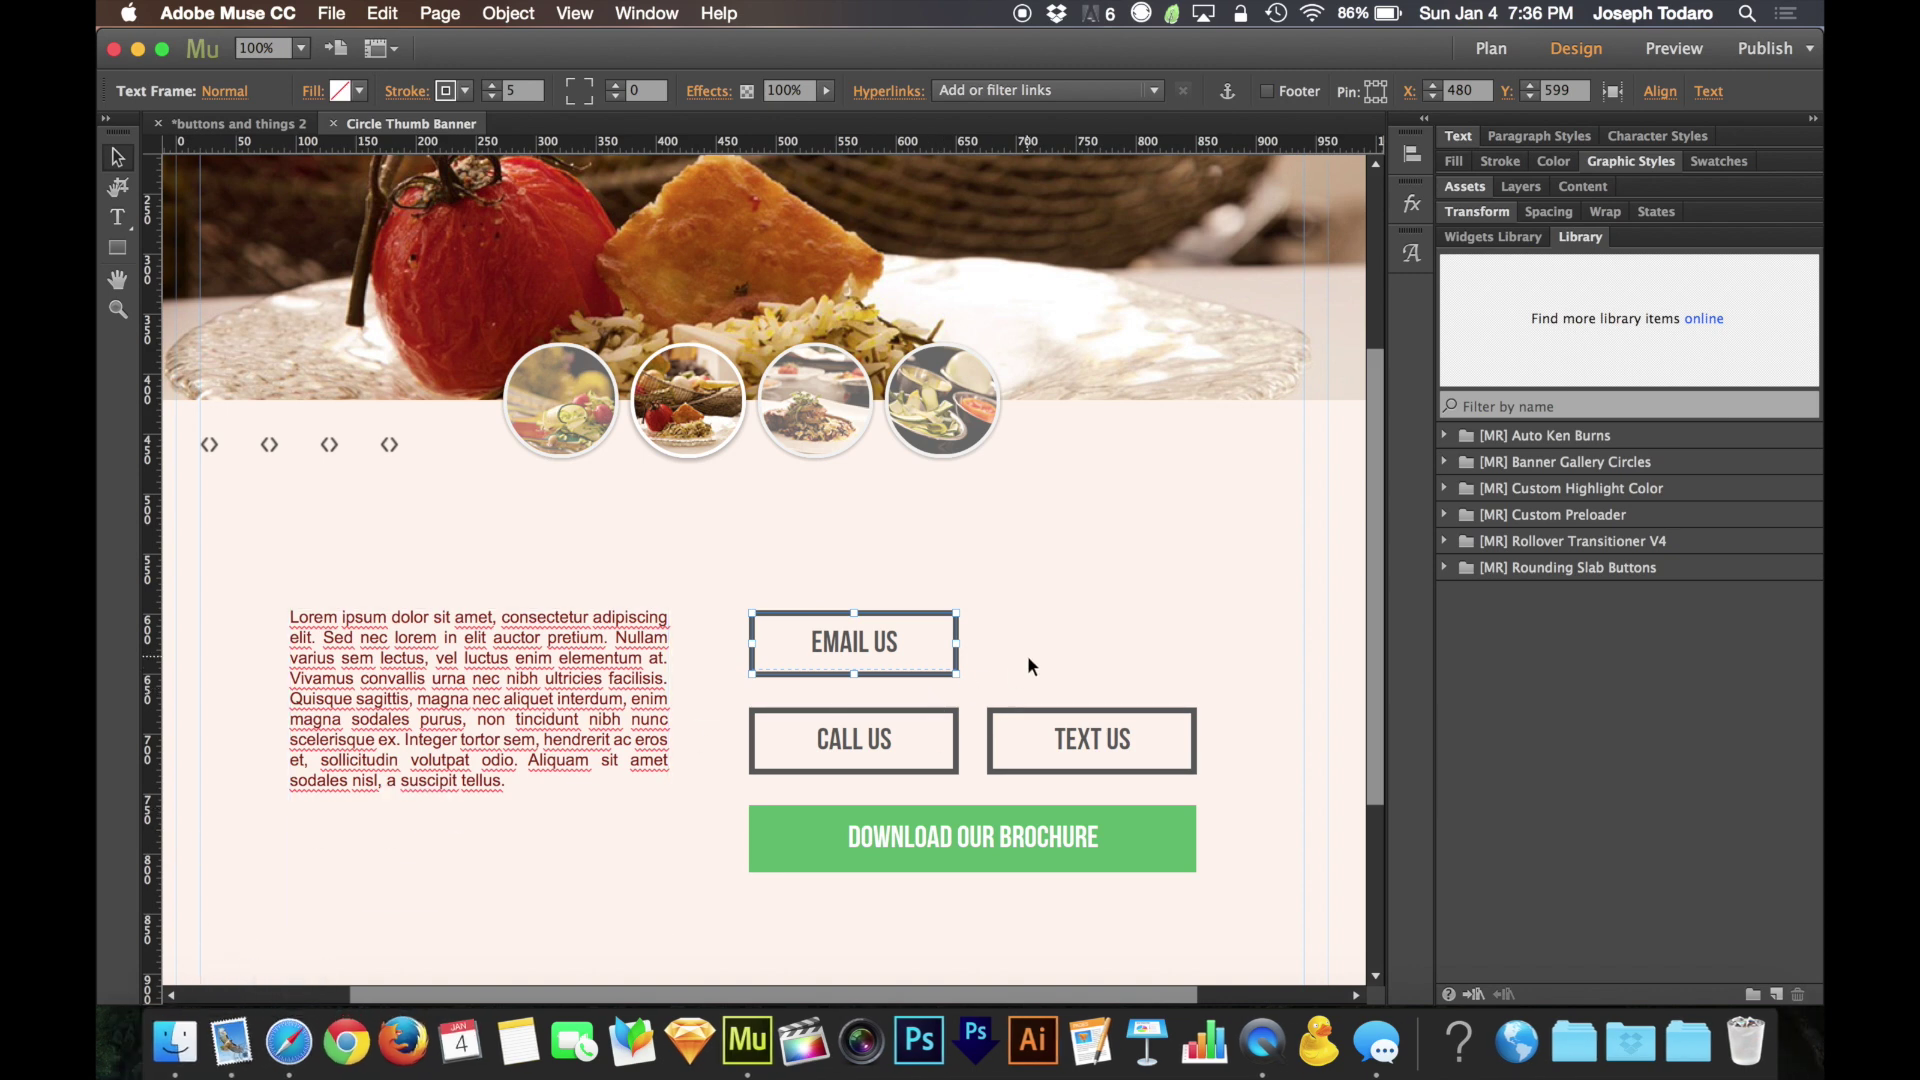
pyautogui.click(1148, 91)
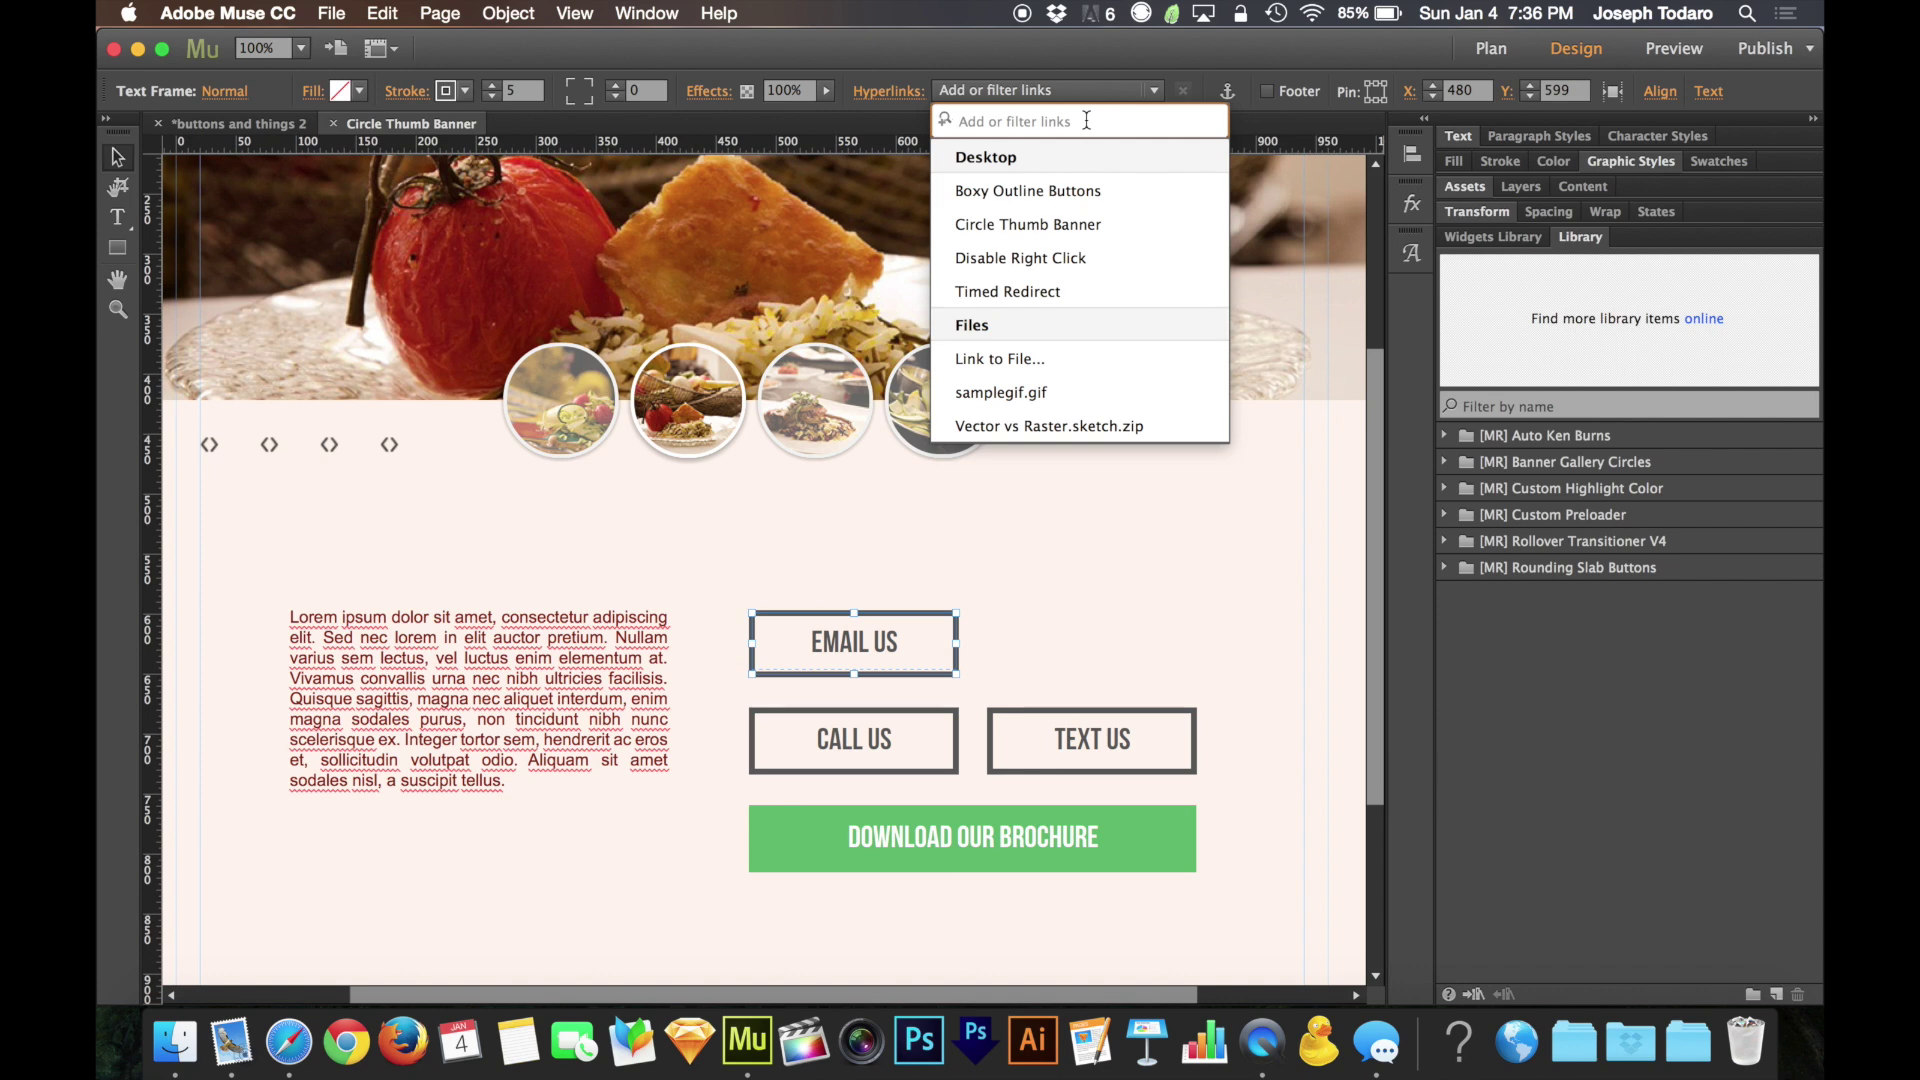
pyautogui.write('mailto')
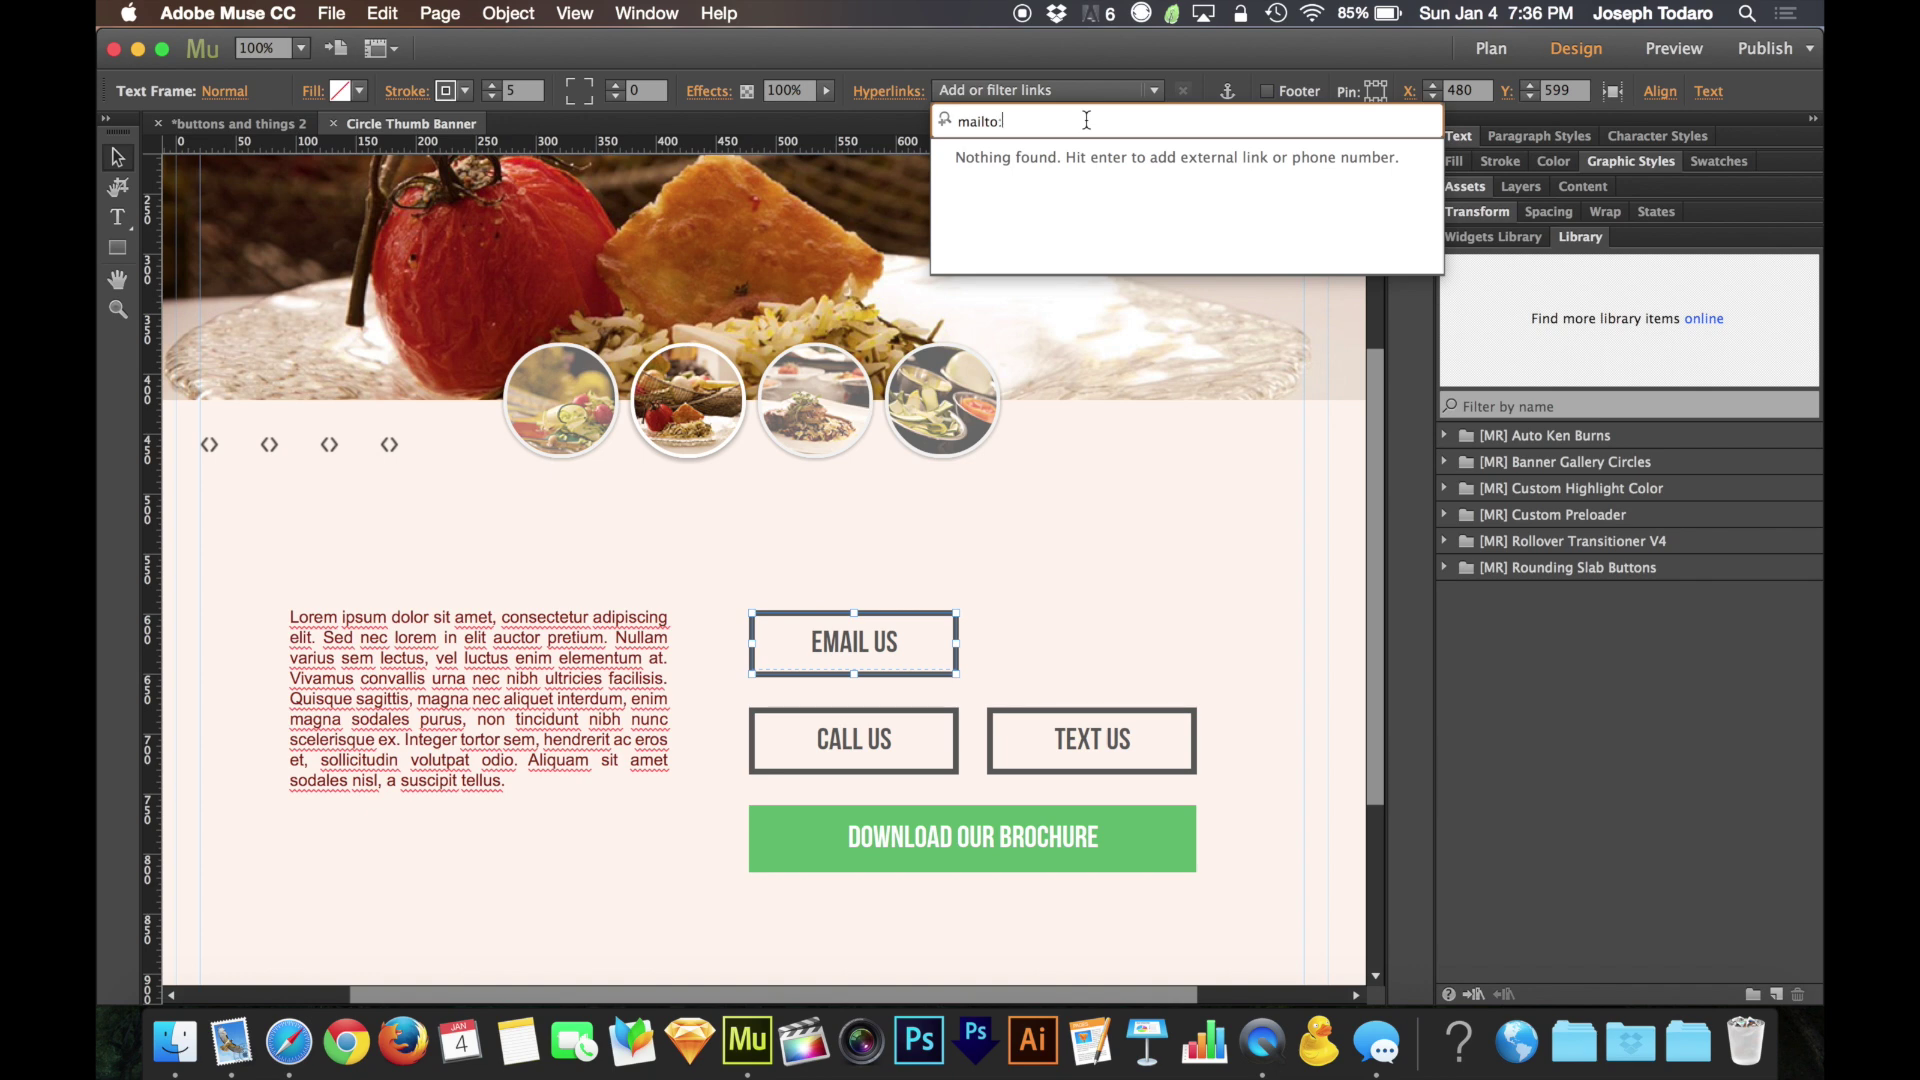
pyautogui.press('Return')
# Preview the page in Safari and test EMAIL US, which opens a new Mail message
pyautogui.click(1102, 567)
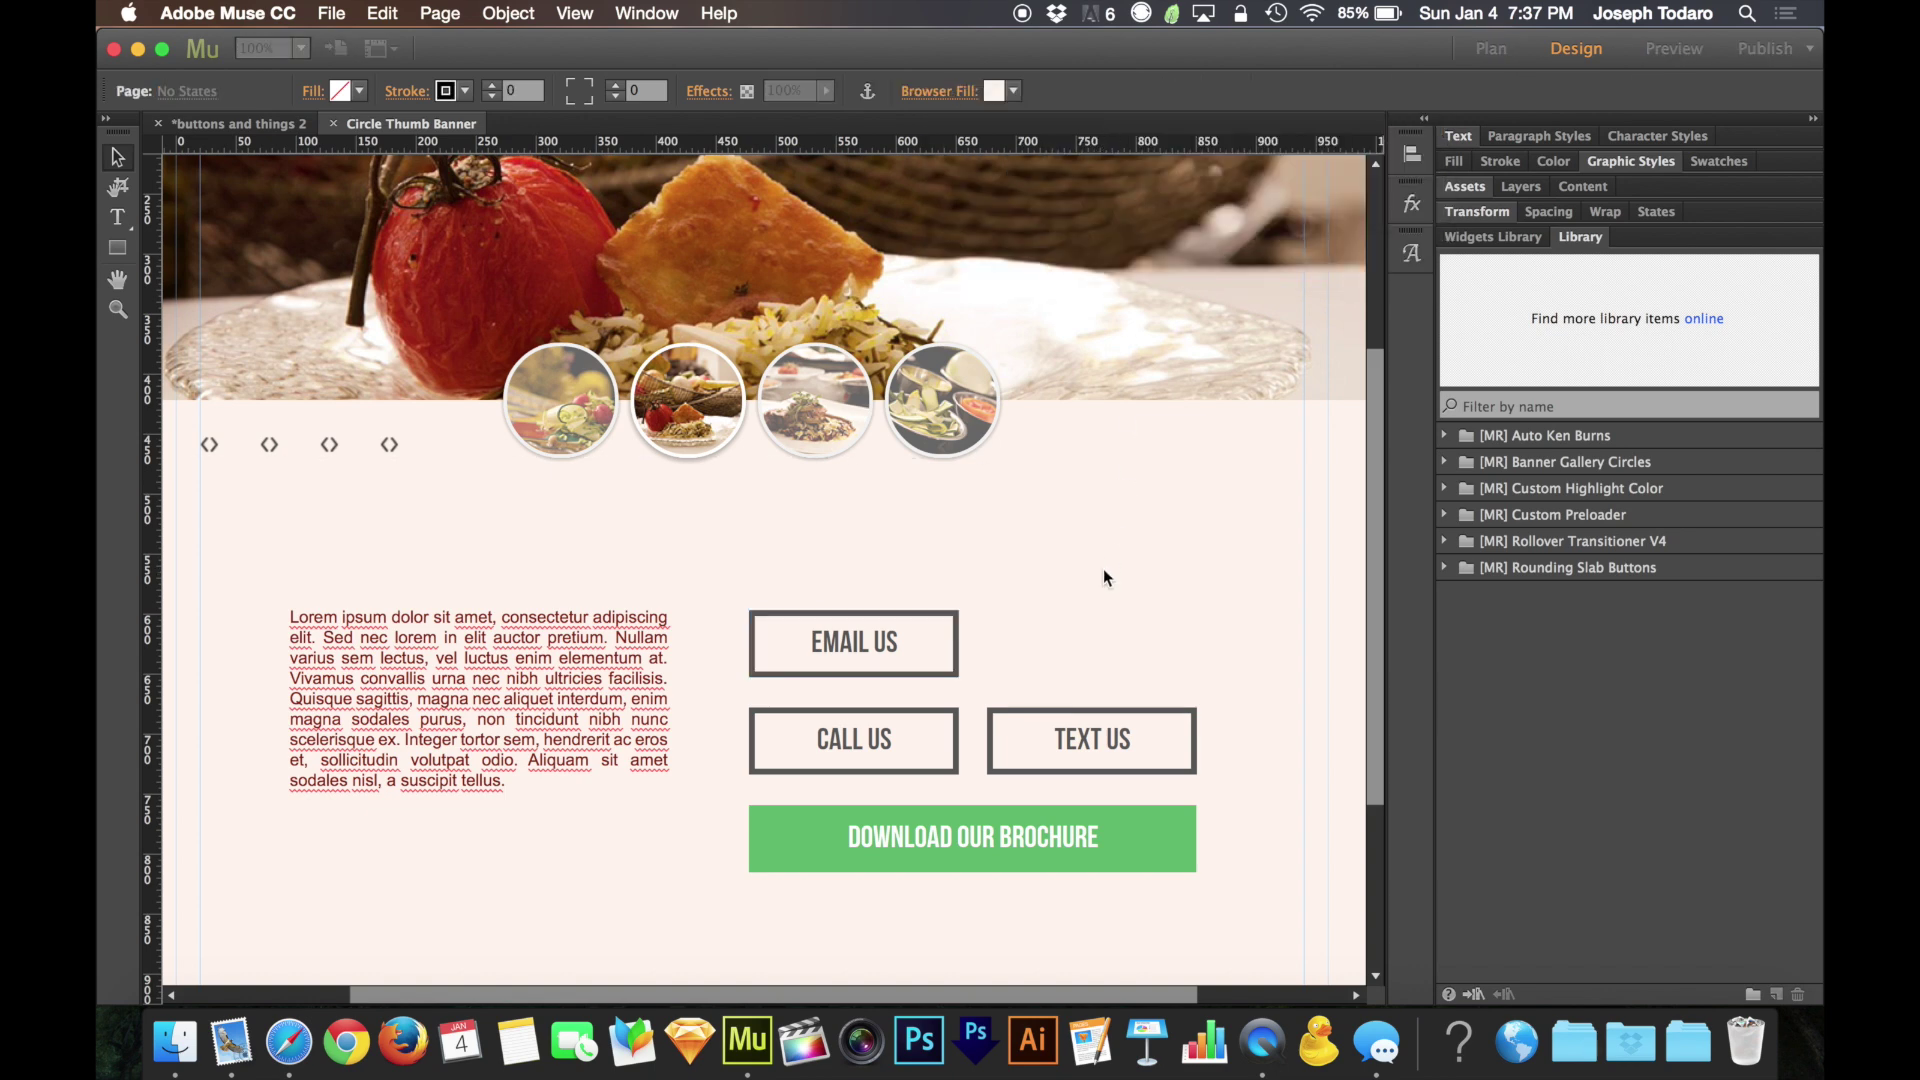
pyautogui.press('super+alt+e')
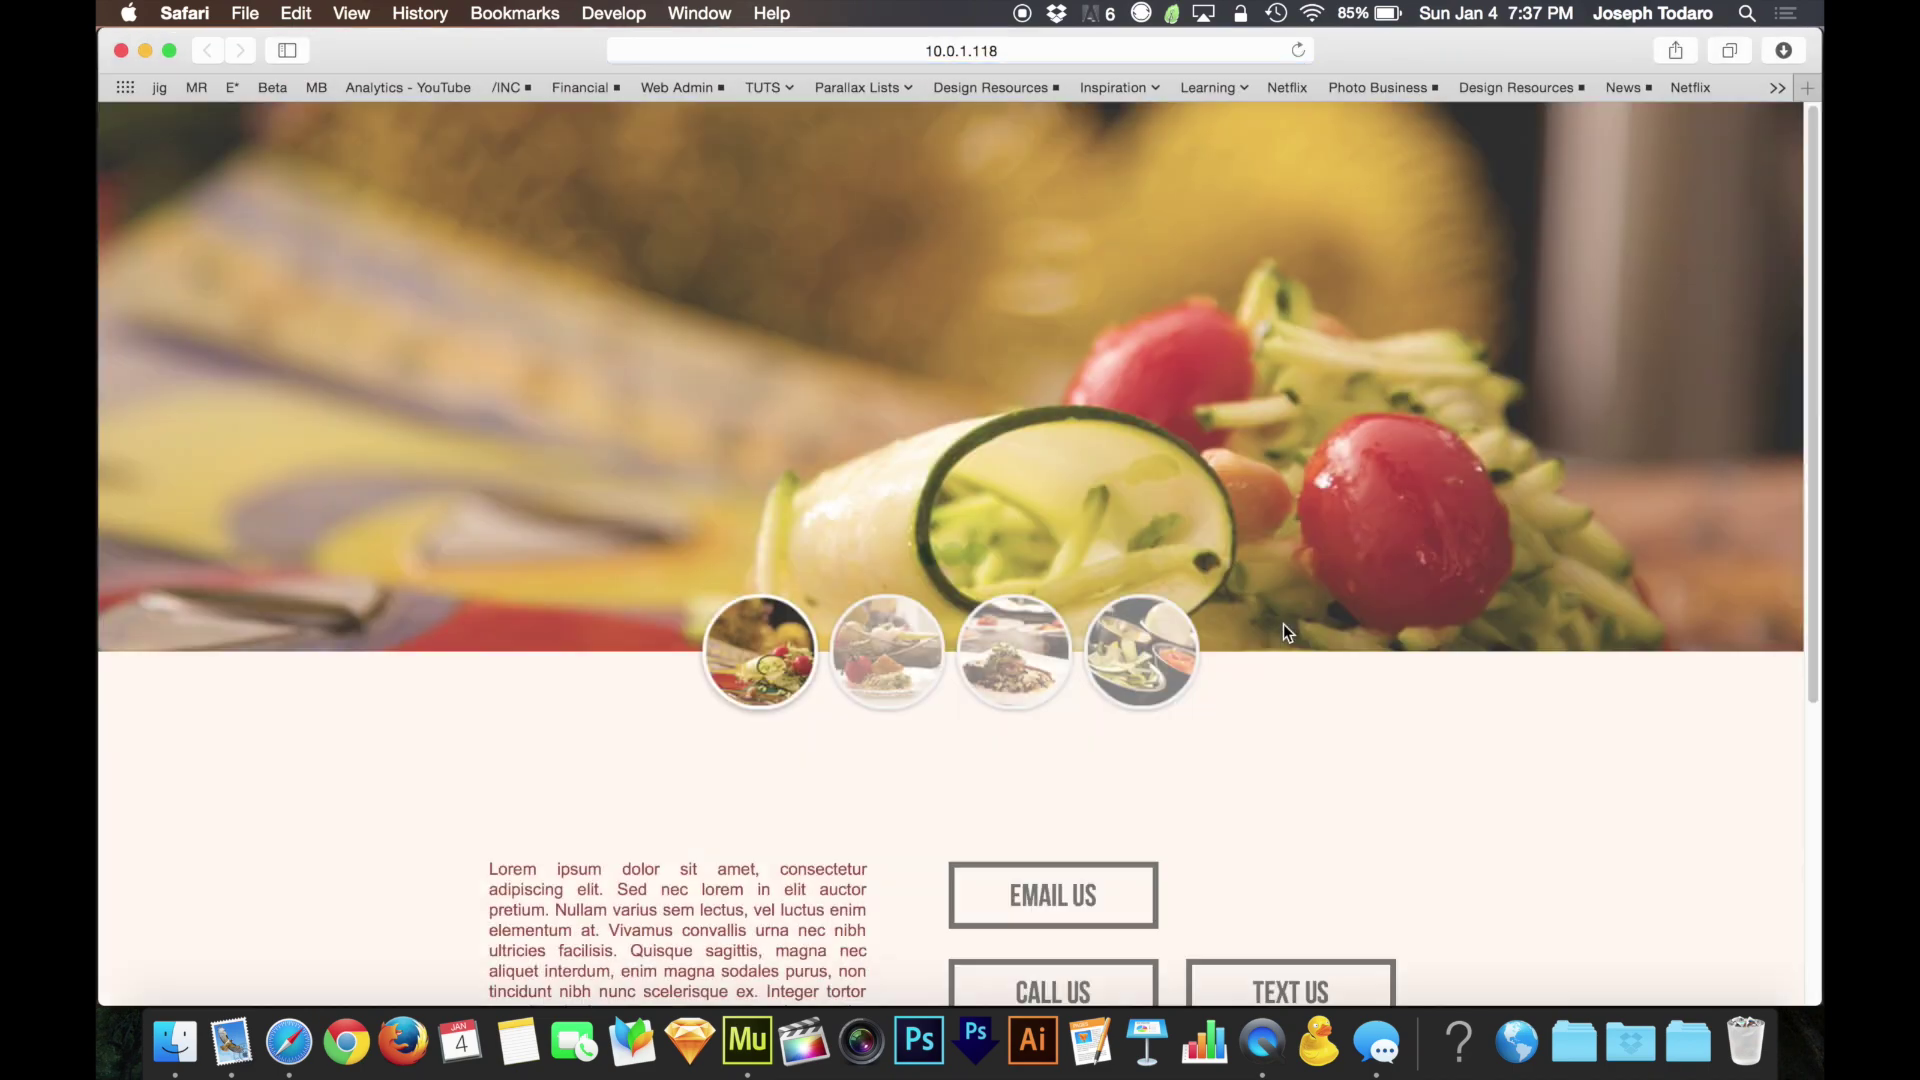
pyautogui.scroll(-3, 1376, 662)
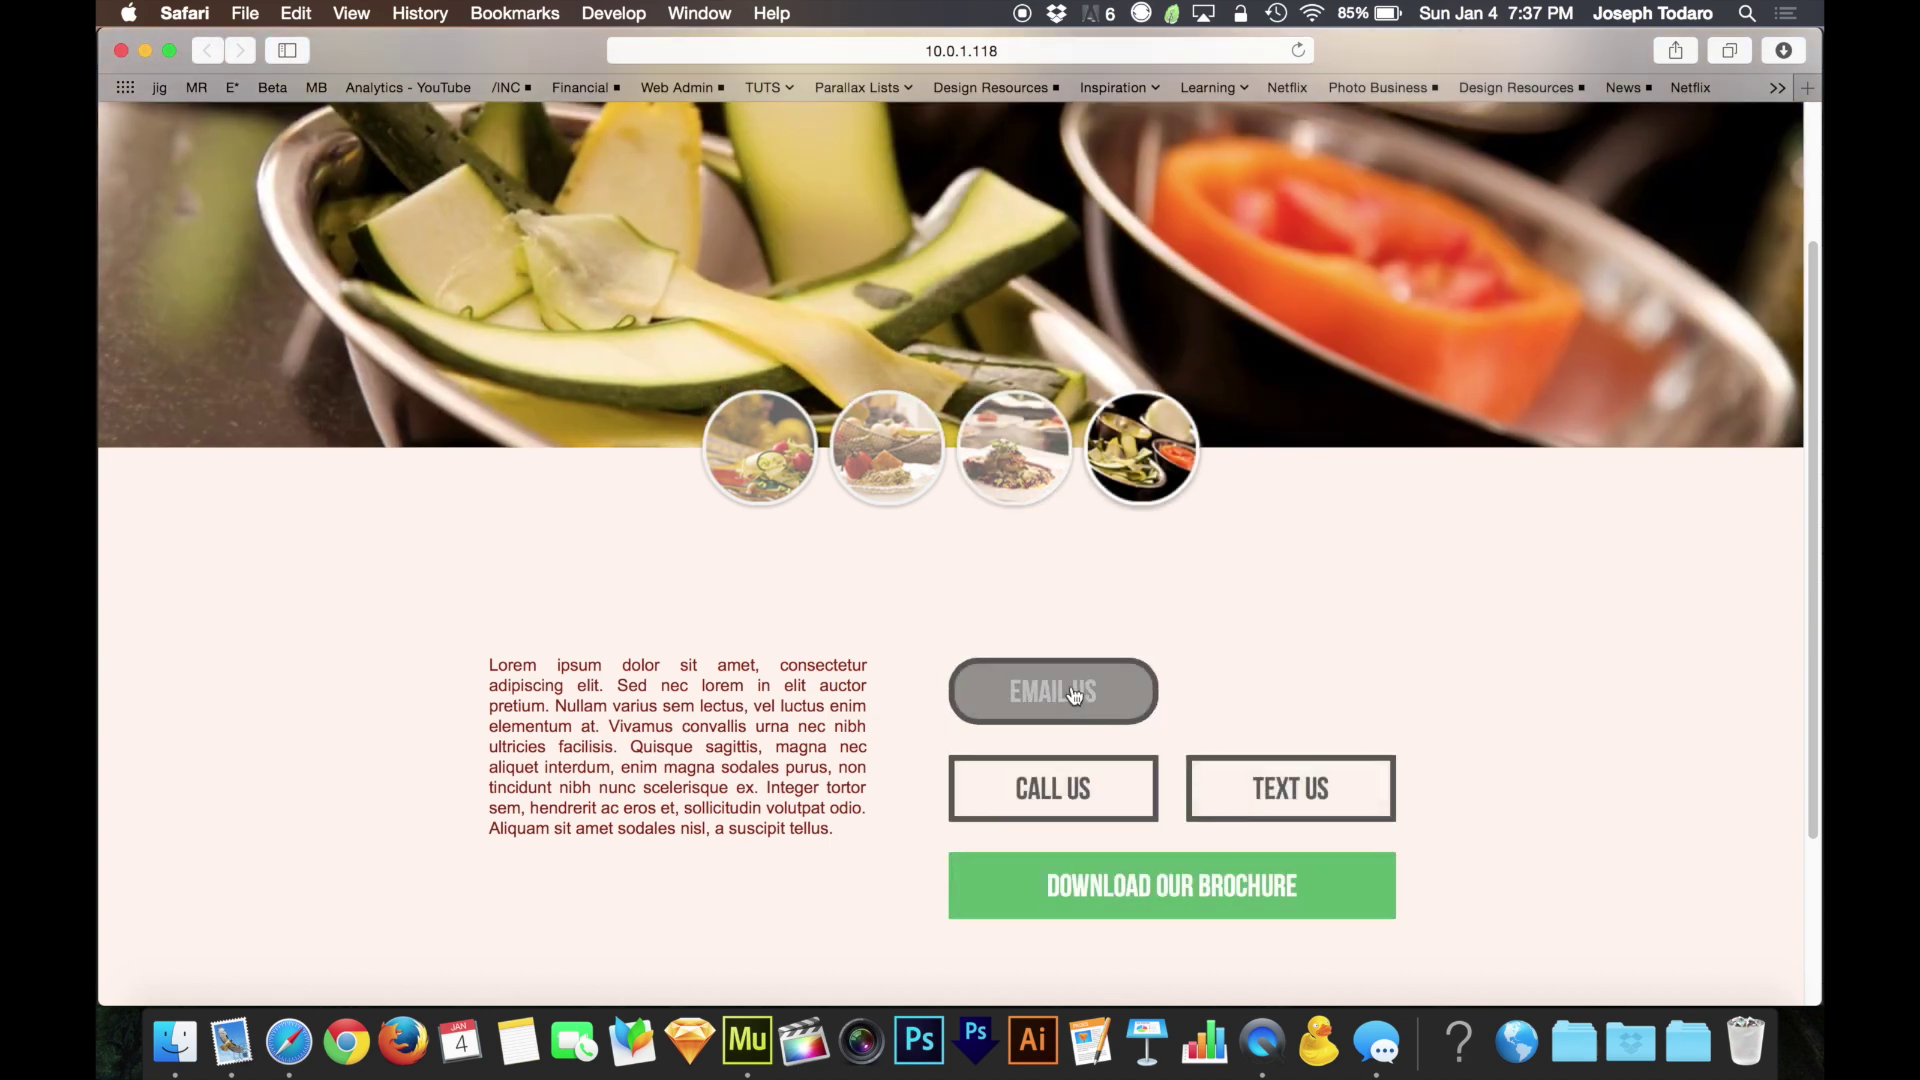
pyautogui.click(1075, 695)
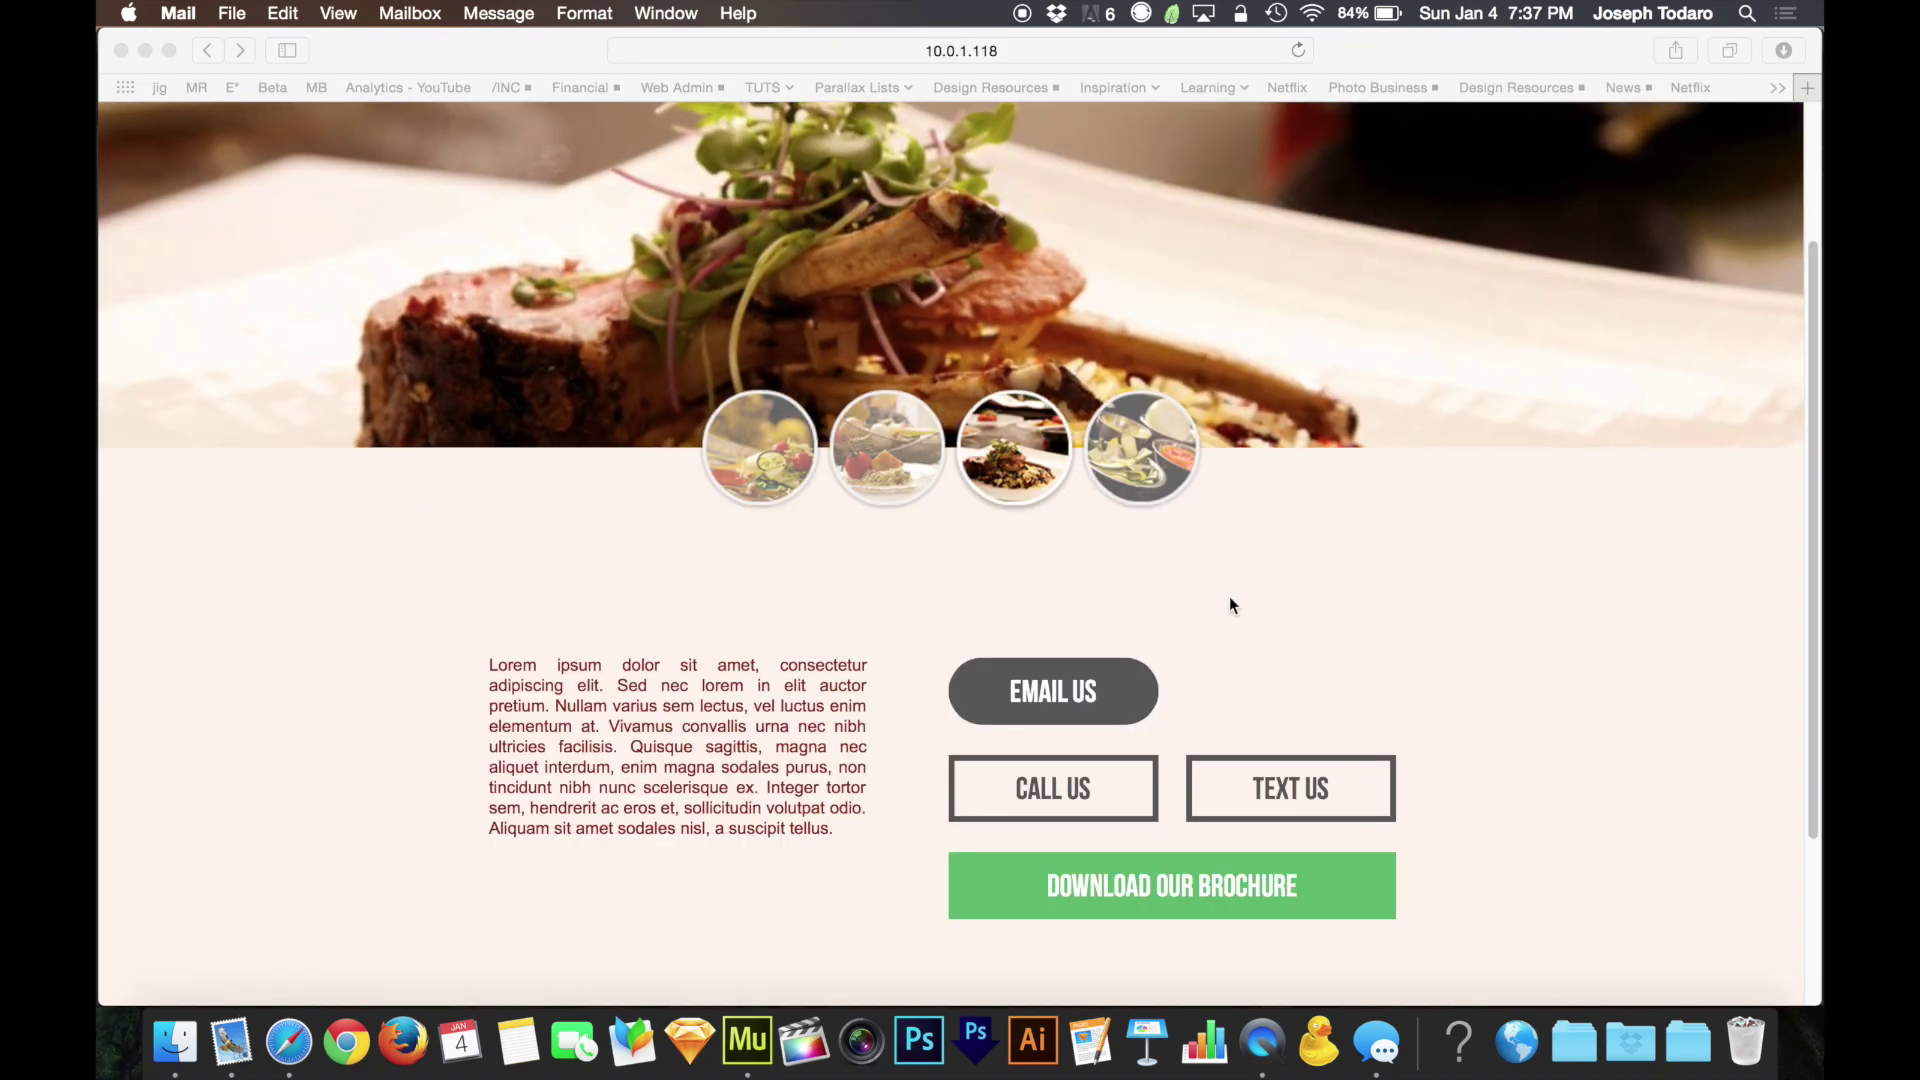
# Back in Muse, reselect the EMAIL US button and open its mailto link for editing
pyautogui.press('super+Tab')
pyautogui.click(912, 625)
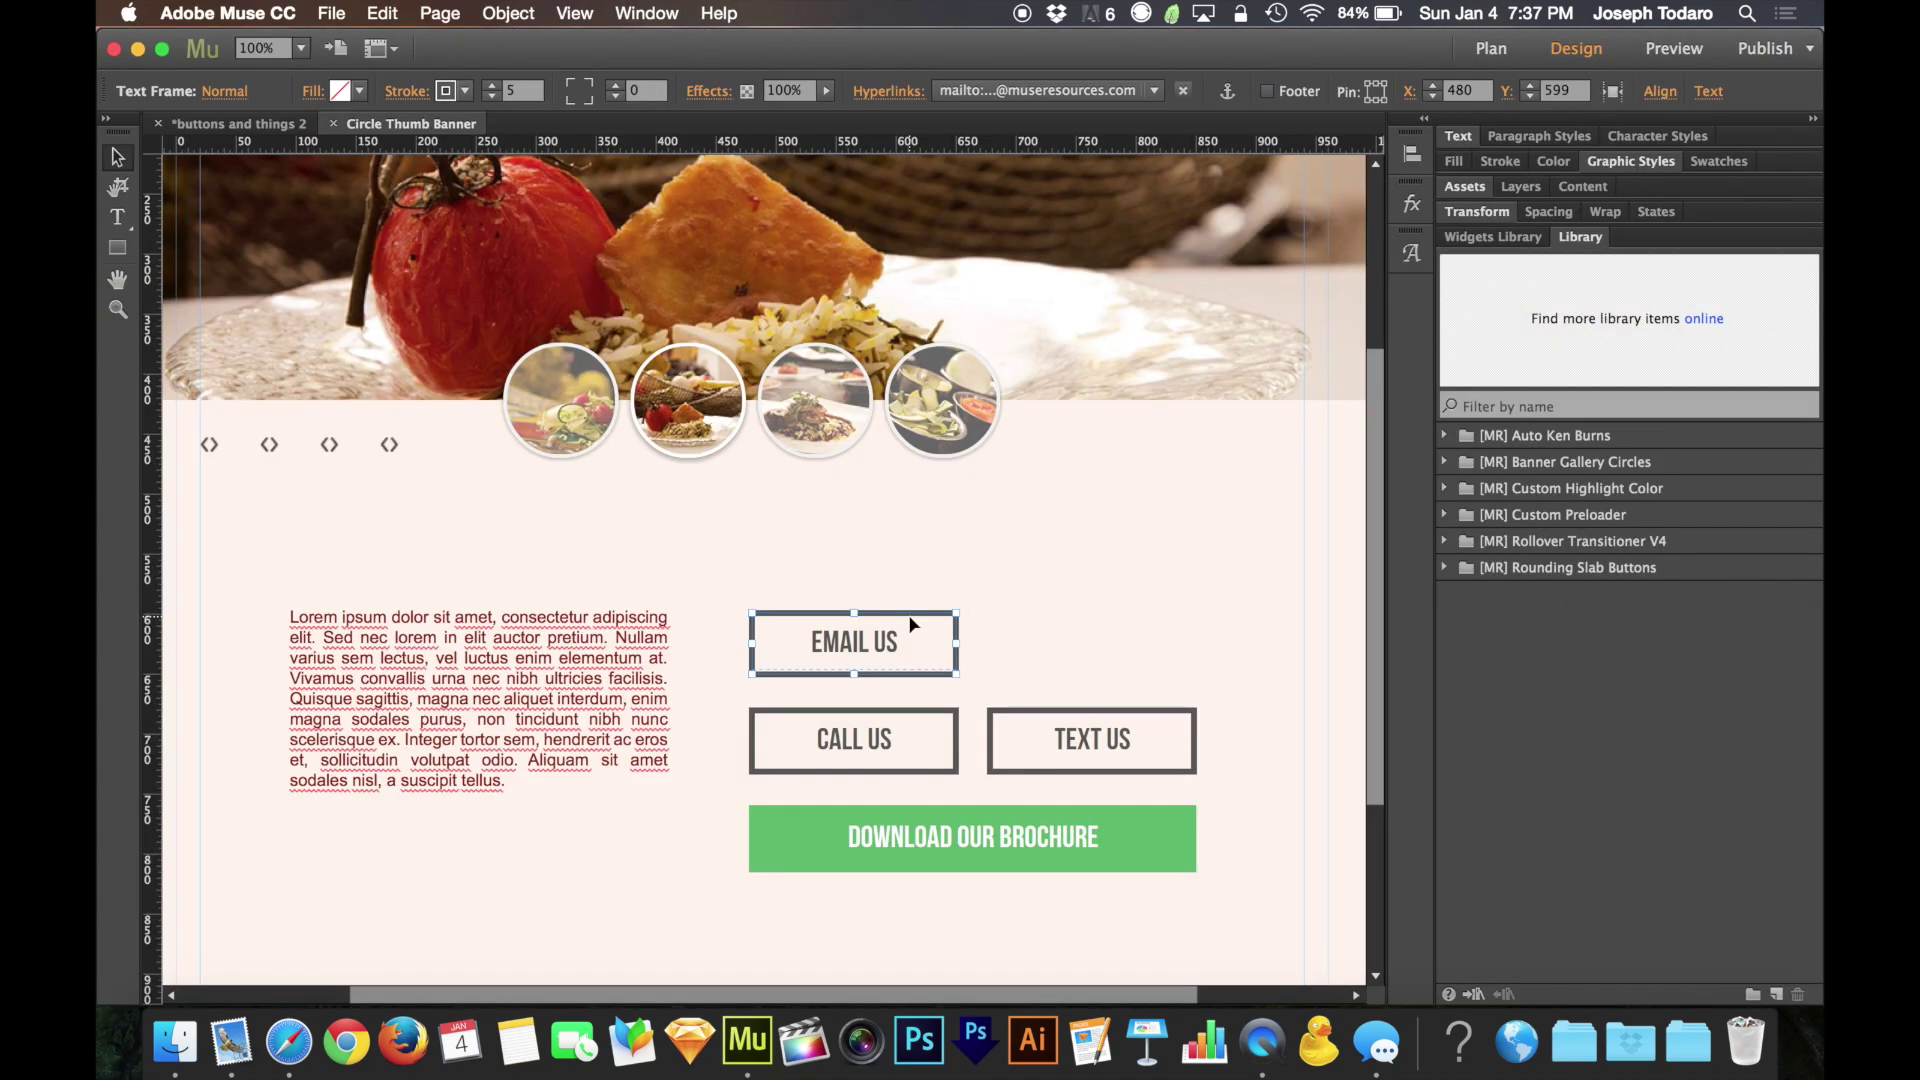
pyautogui.click(1098, 91)
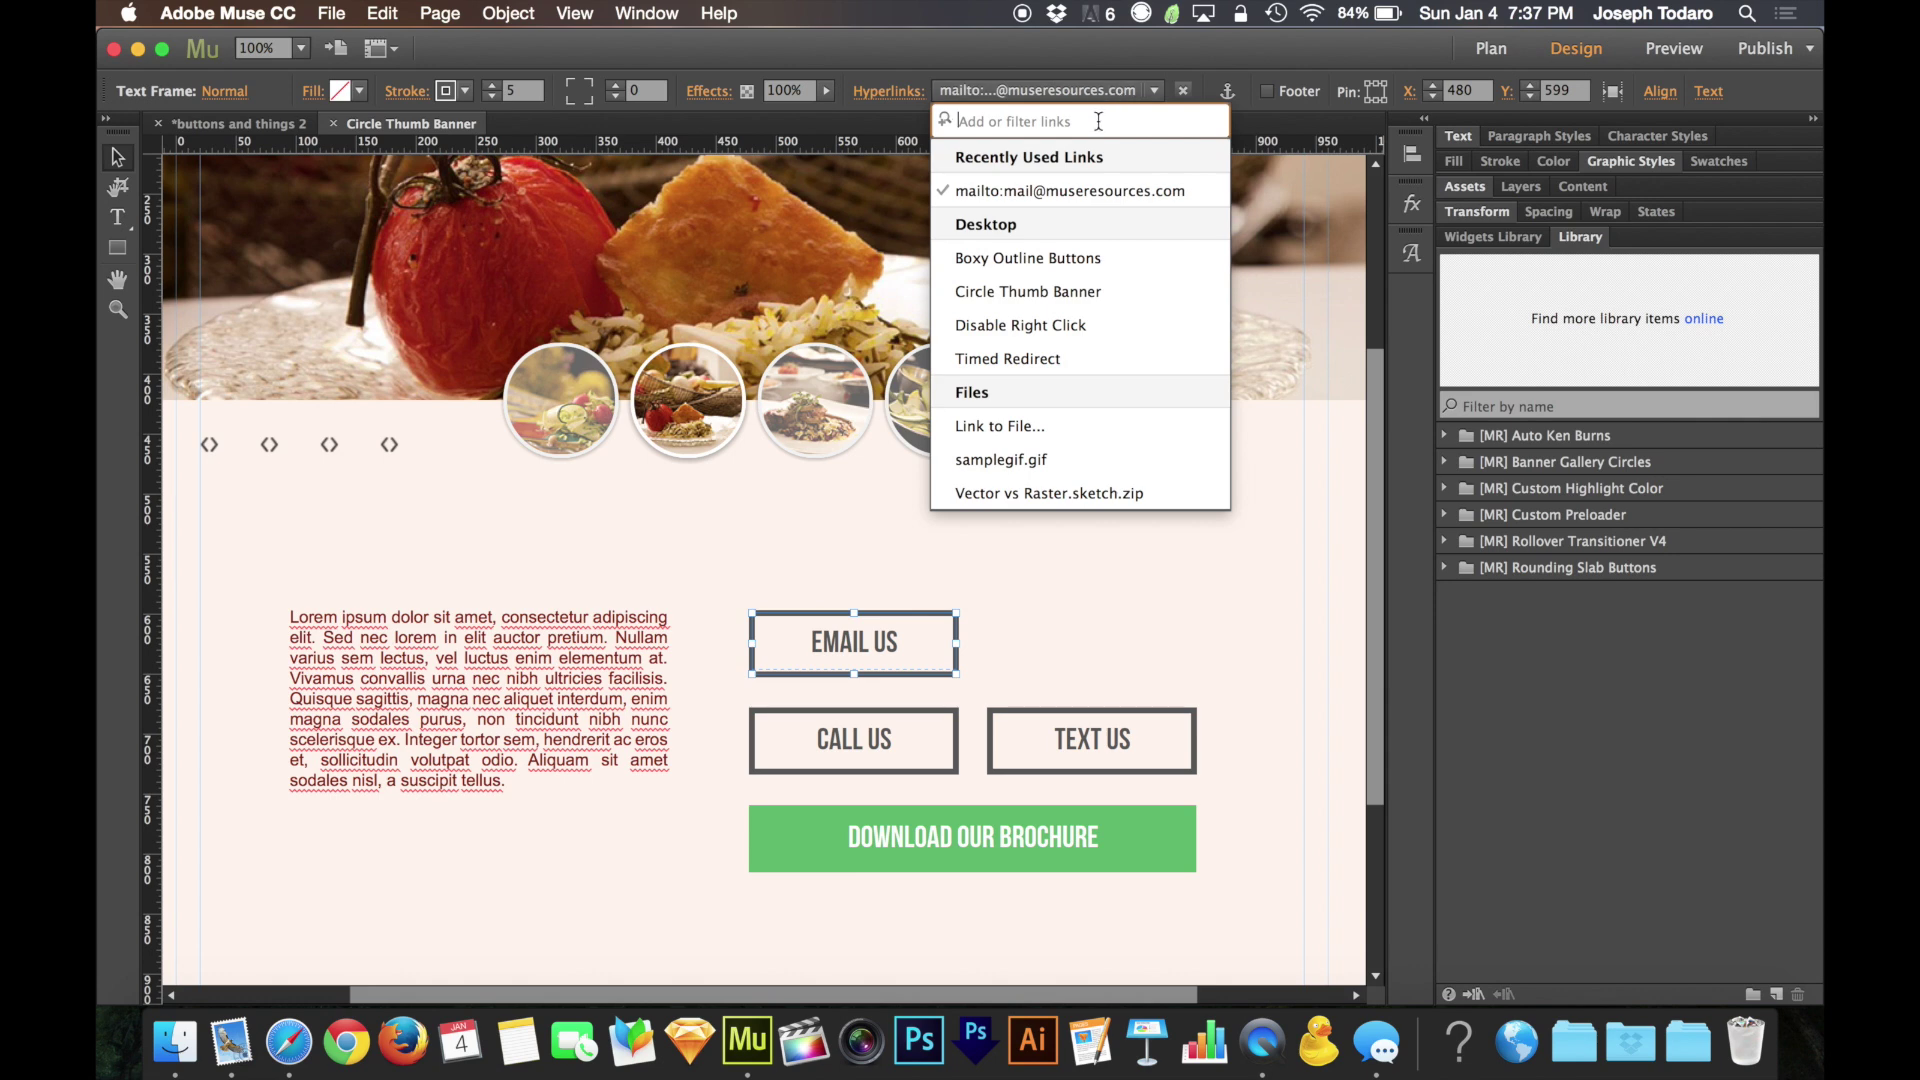
pyautogui.click(1078, 190)
pyautogui.click(1100, 91)
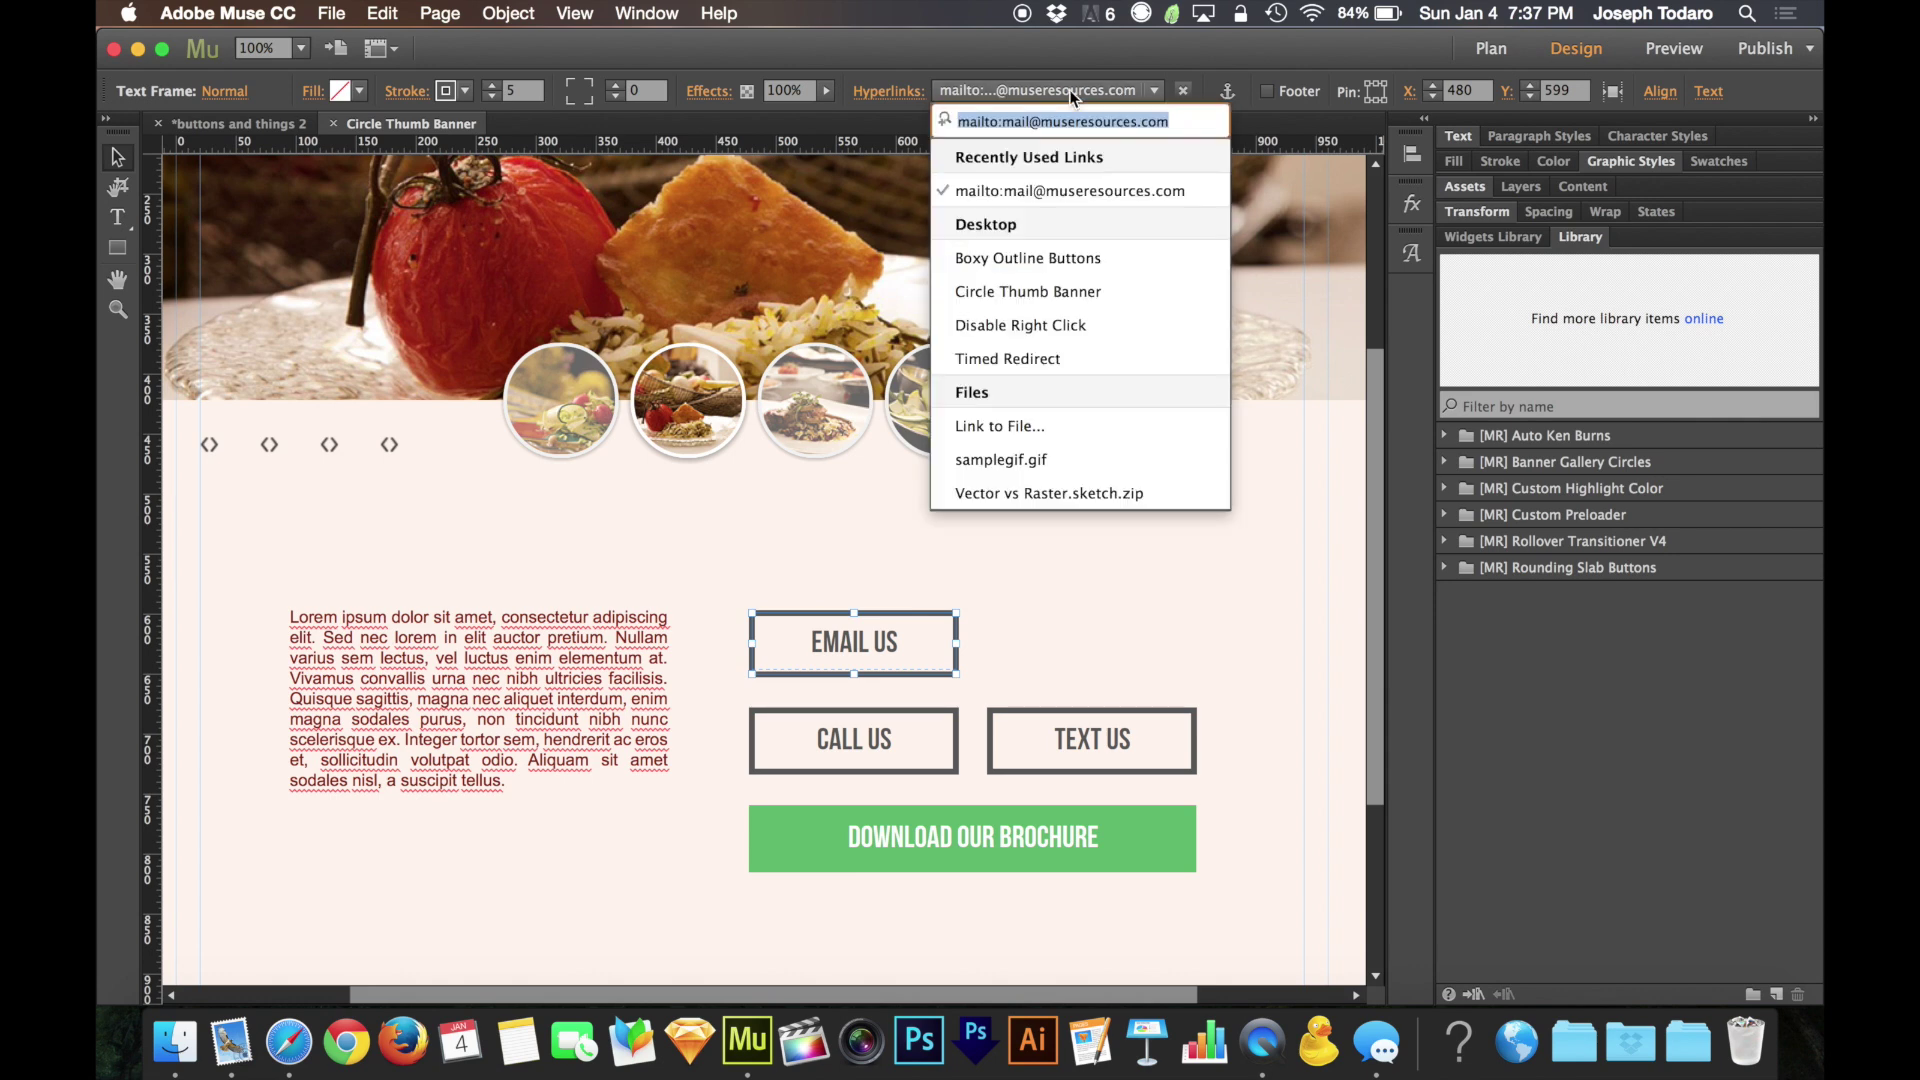
pyautogui.click(1183, 122)
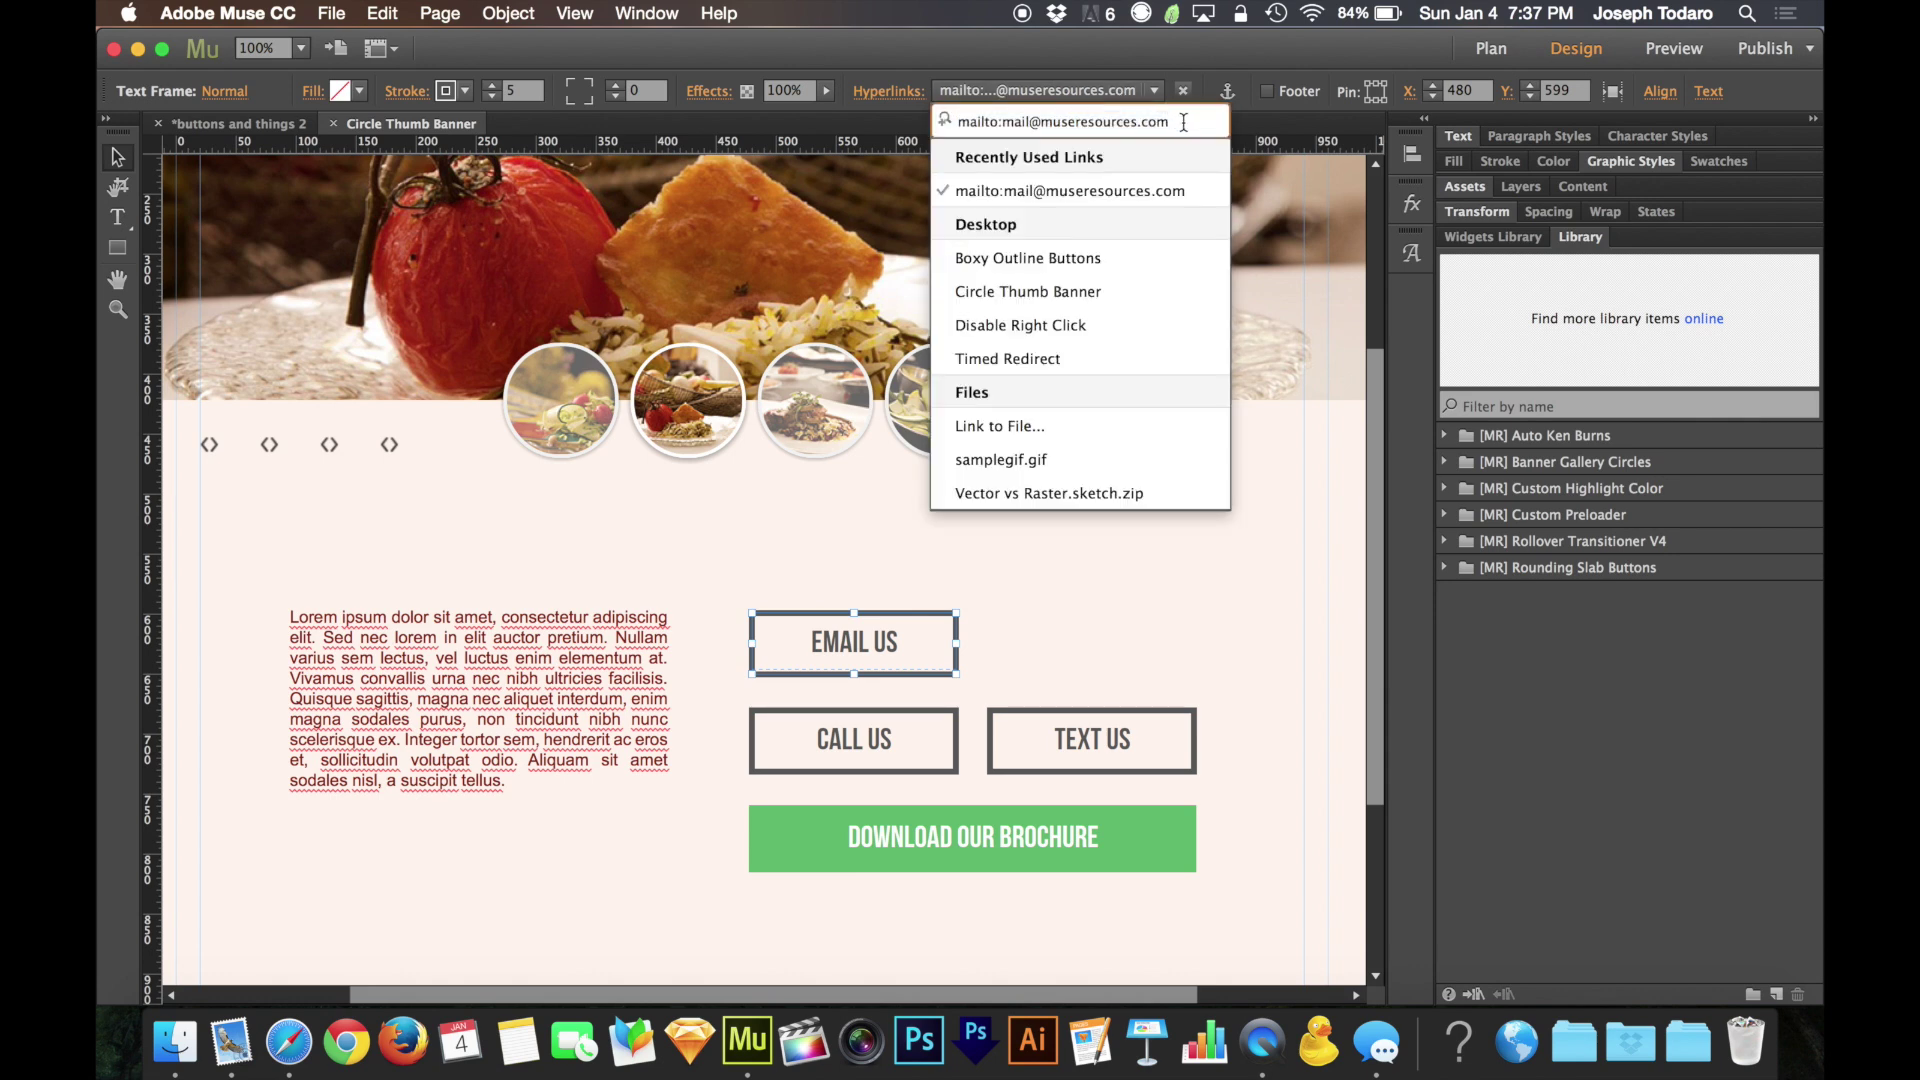
# Append ?subject=I have a question to the mailto link and preview the page
pyautogui.write('?')
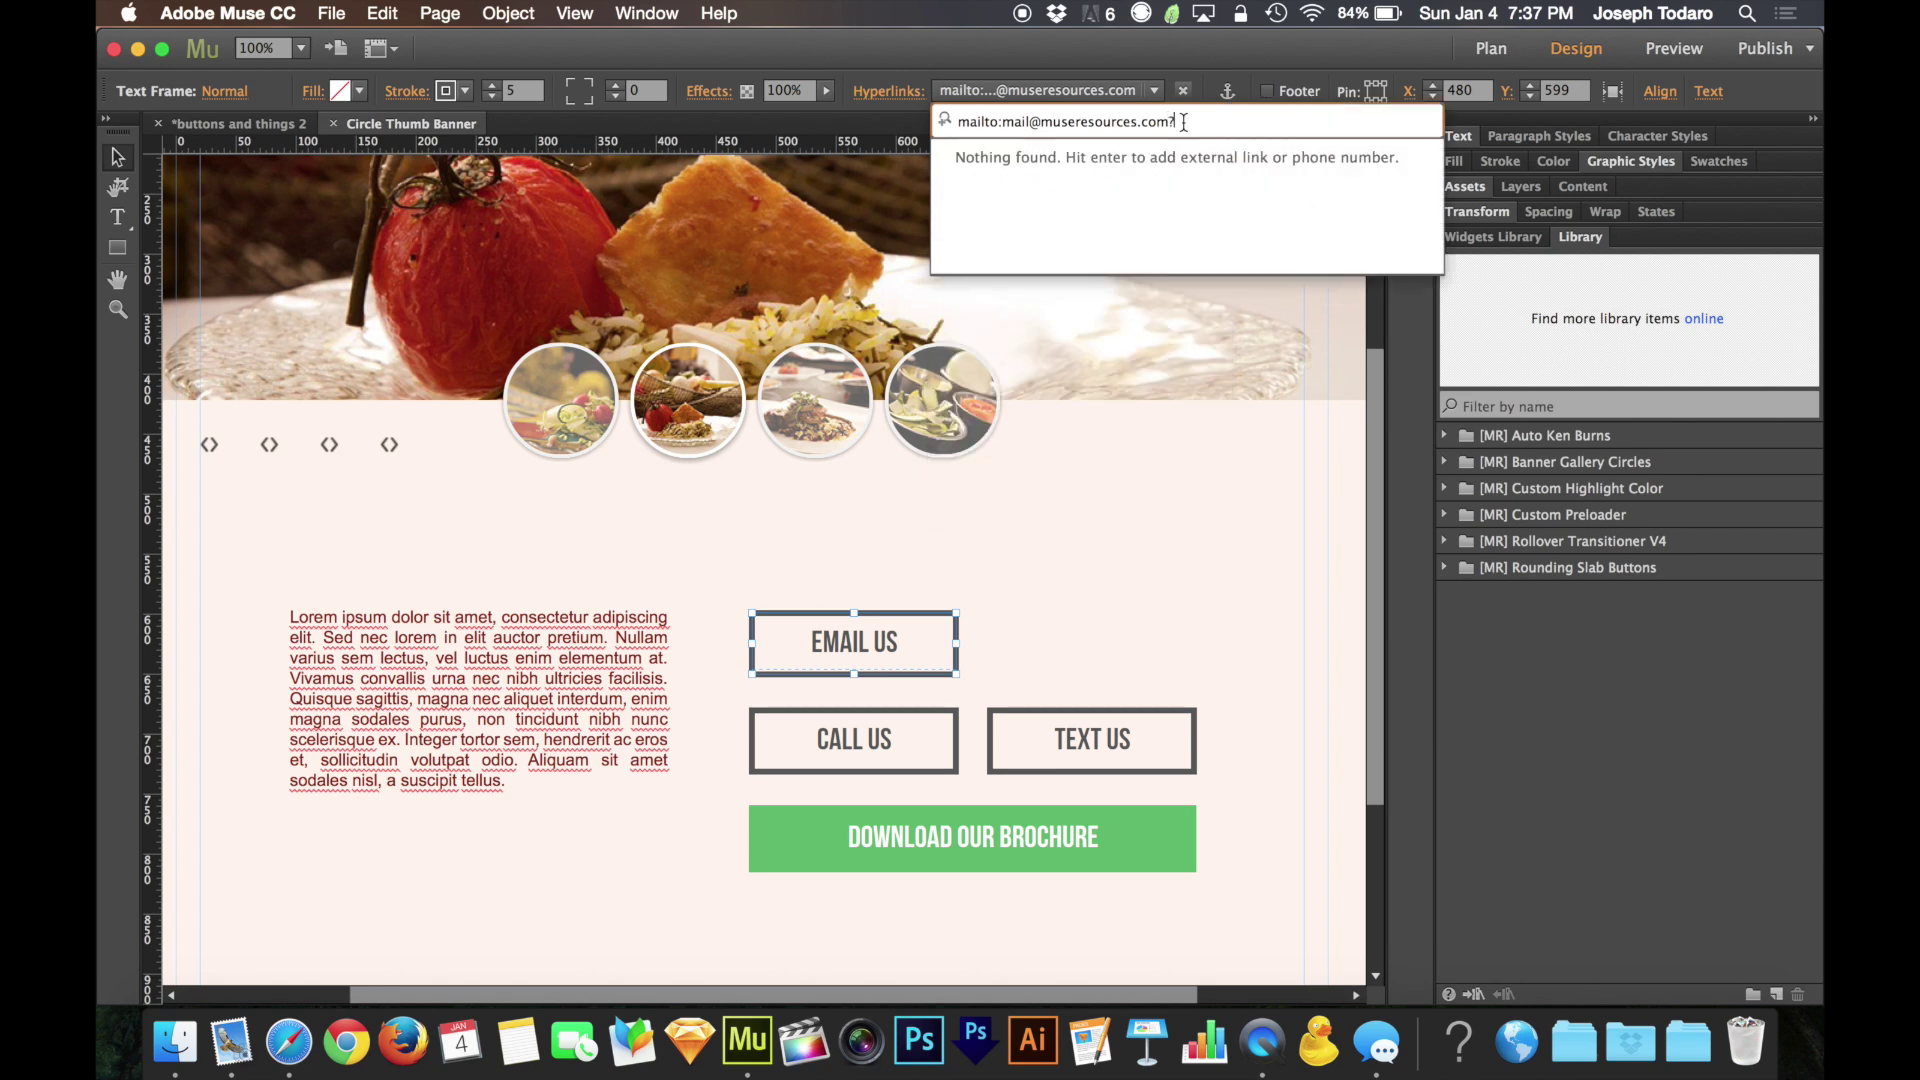
pyautogui.write('subject=I hae')
pyautogui.press('BackSpace')
pyautogui.write('ve a question')
pyautogui.press('Return')
pyautogui.click(1119, 588)
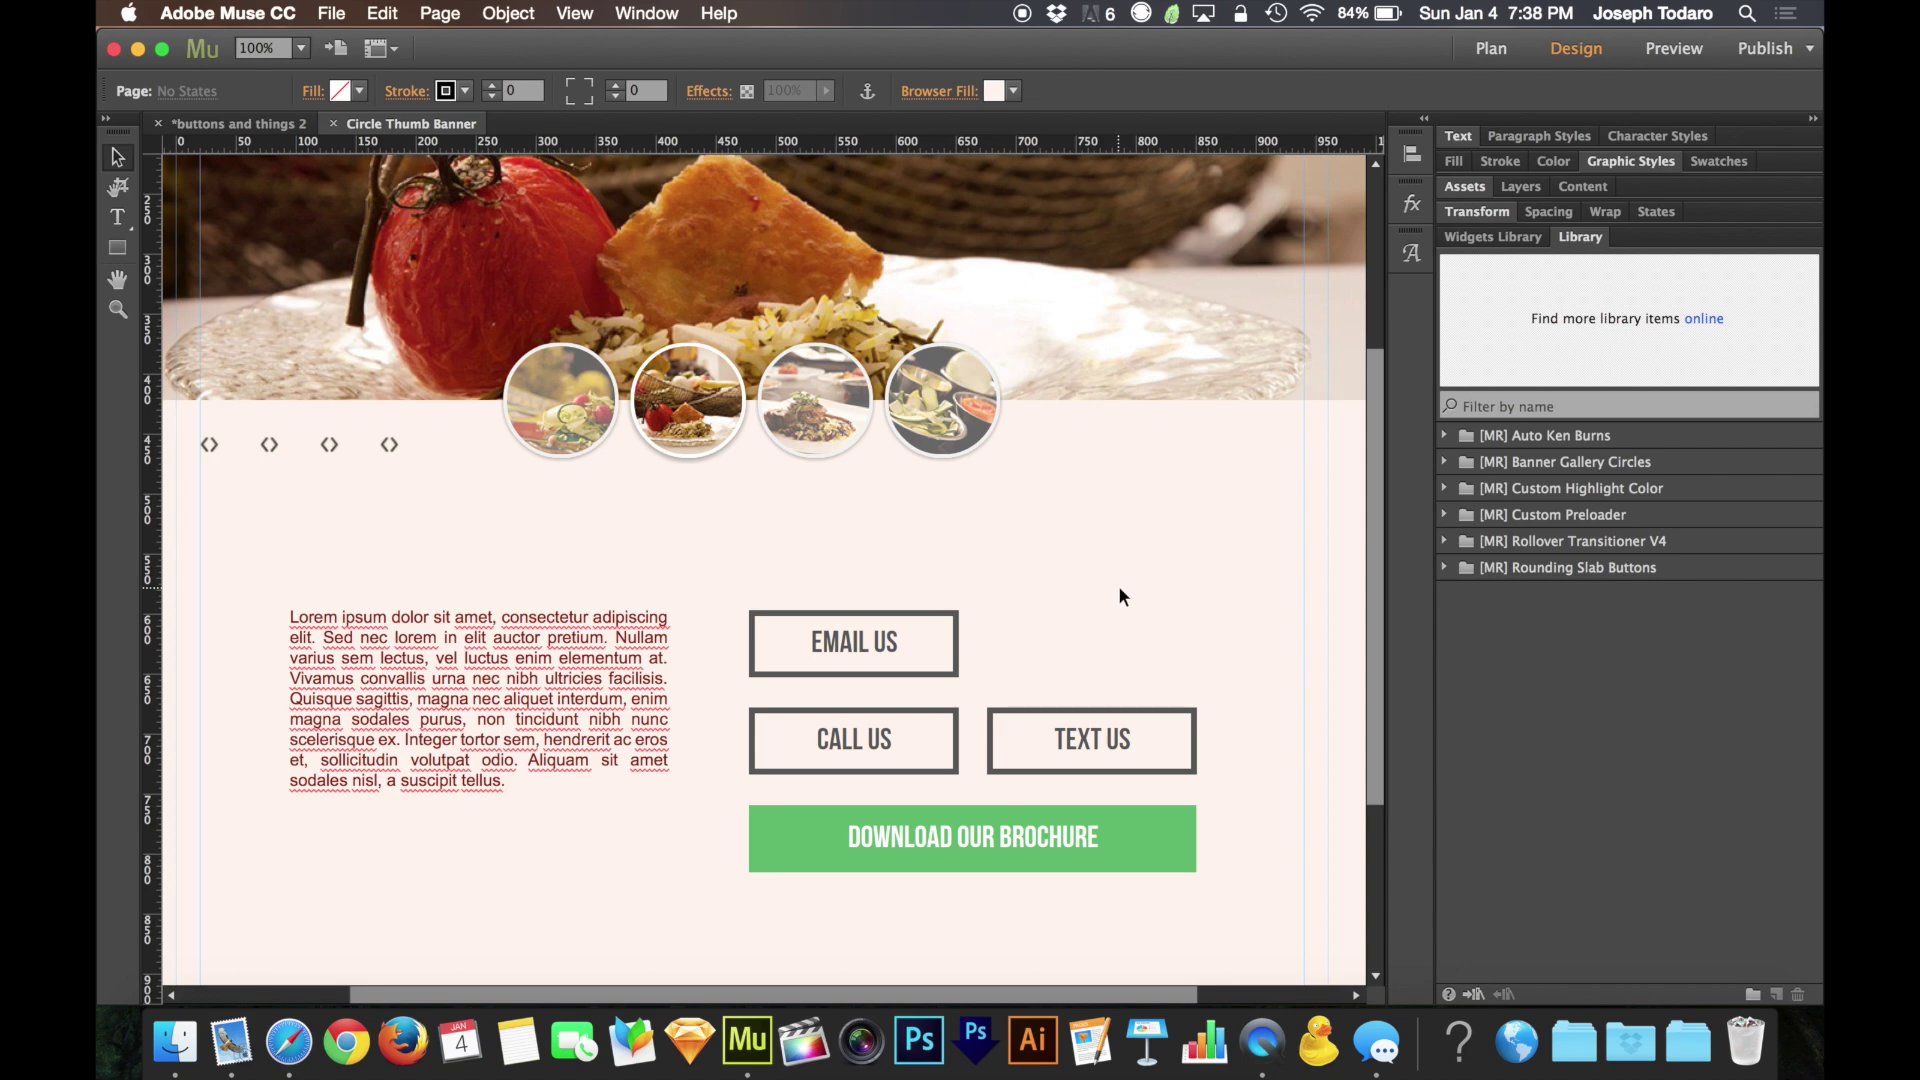
pyautogui.press('super+shift+e')
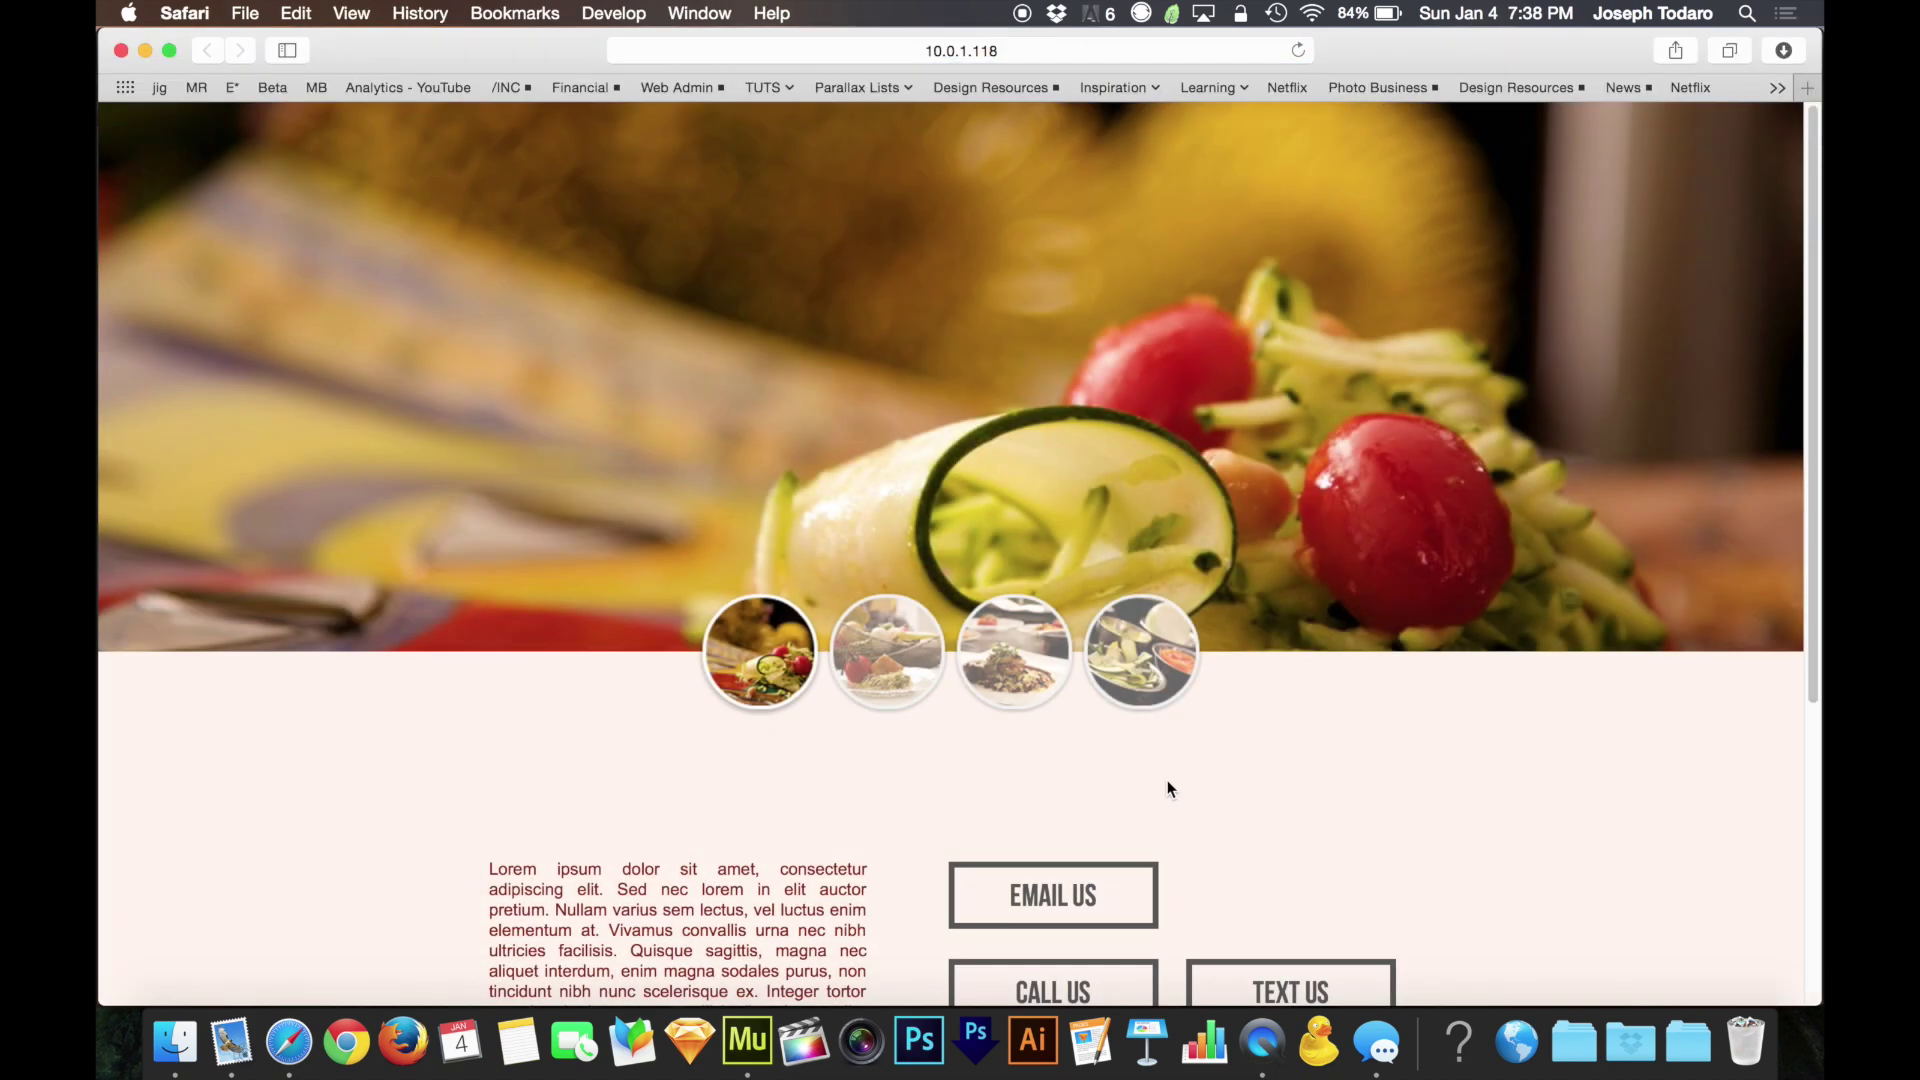
# Test EMAIL US in Safari, confirm the 'I have a question' Mail draft, then discard it
pyautogui.click(1046, 897)
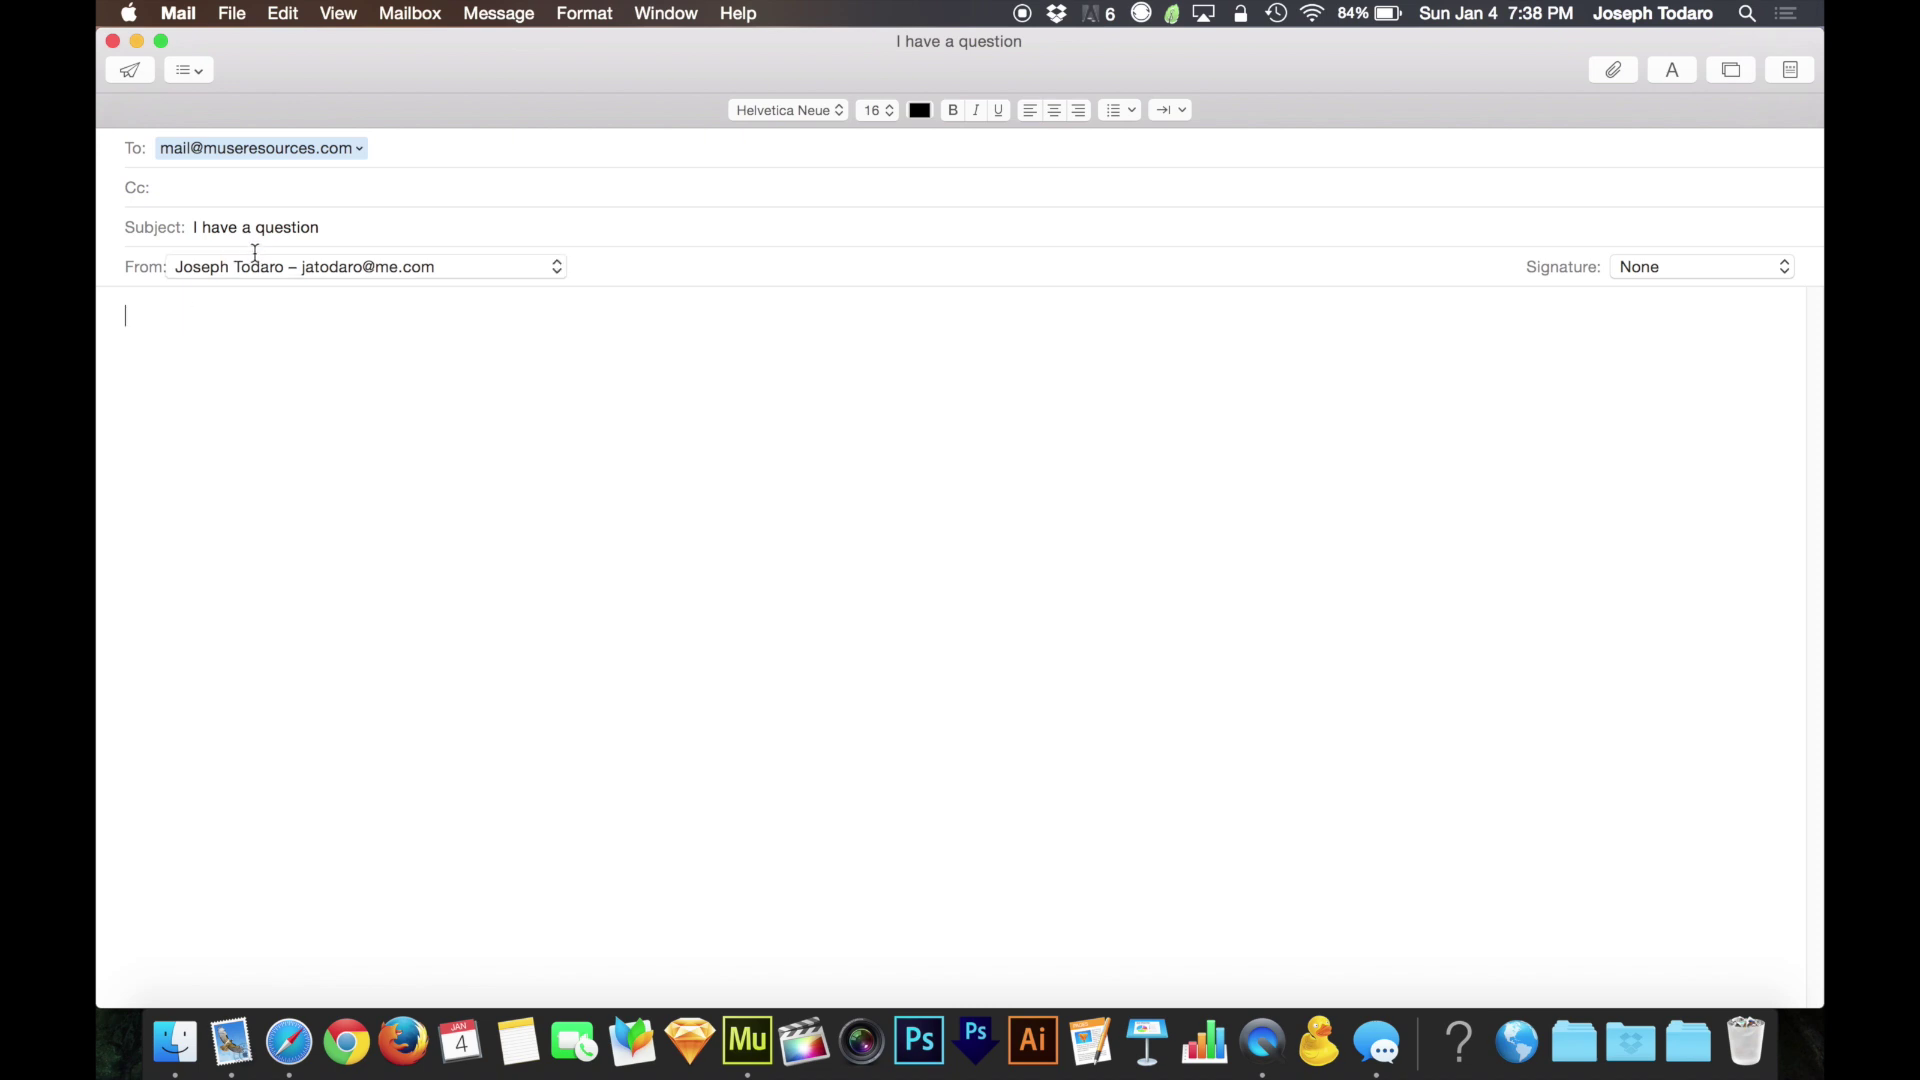
pyautogui.press('super+w')
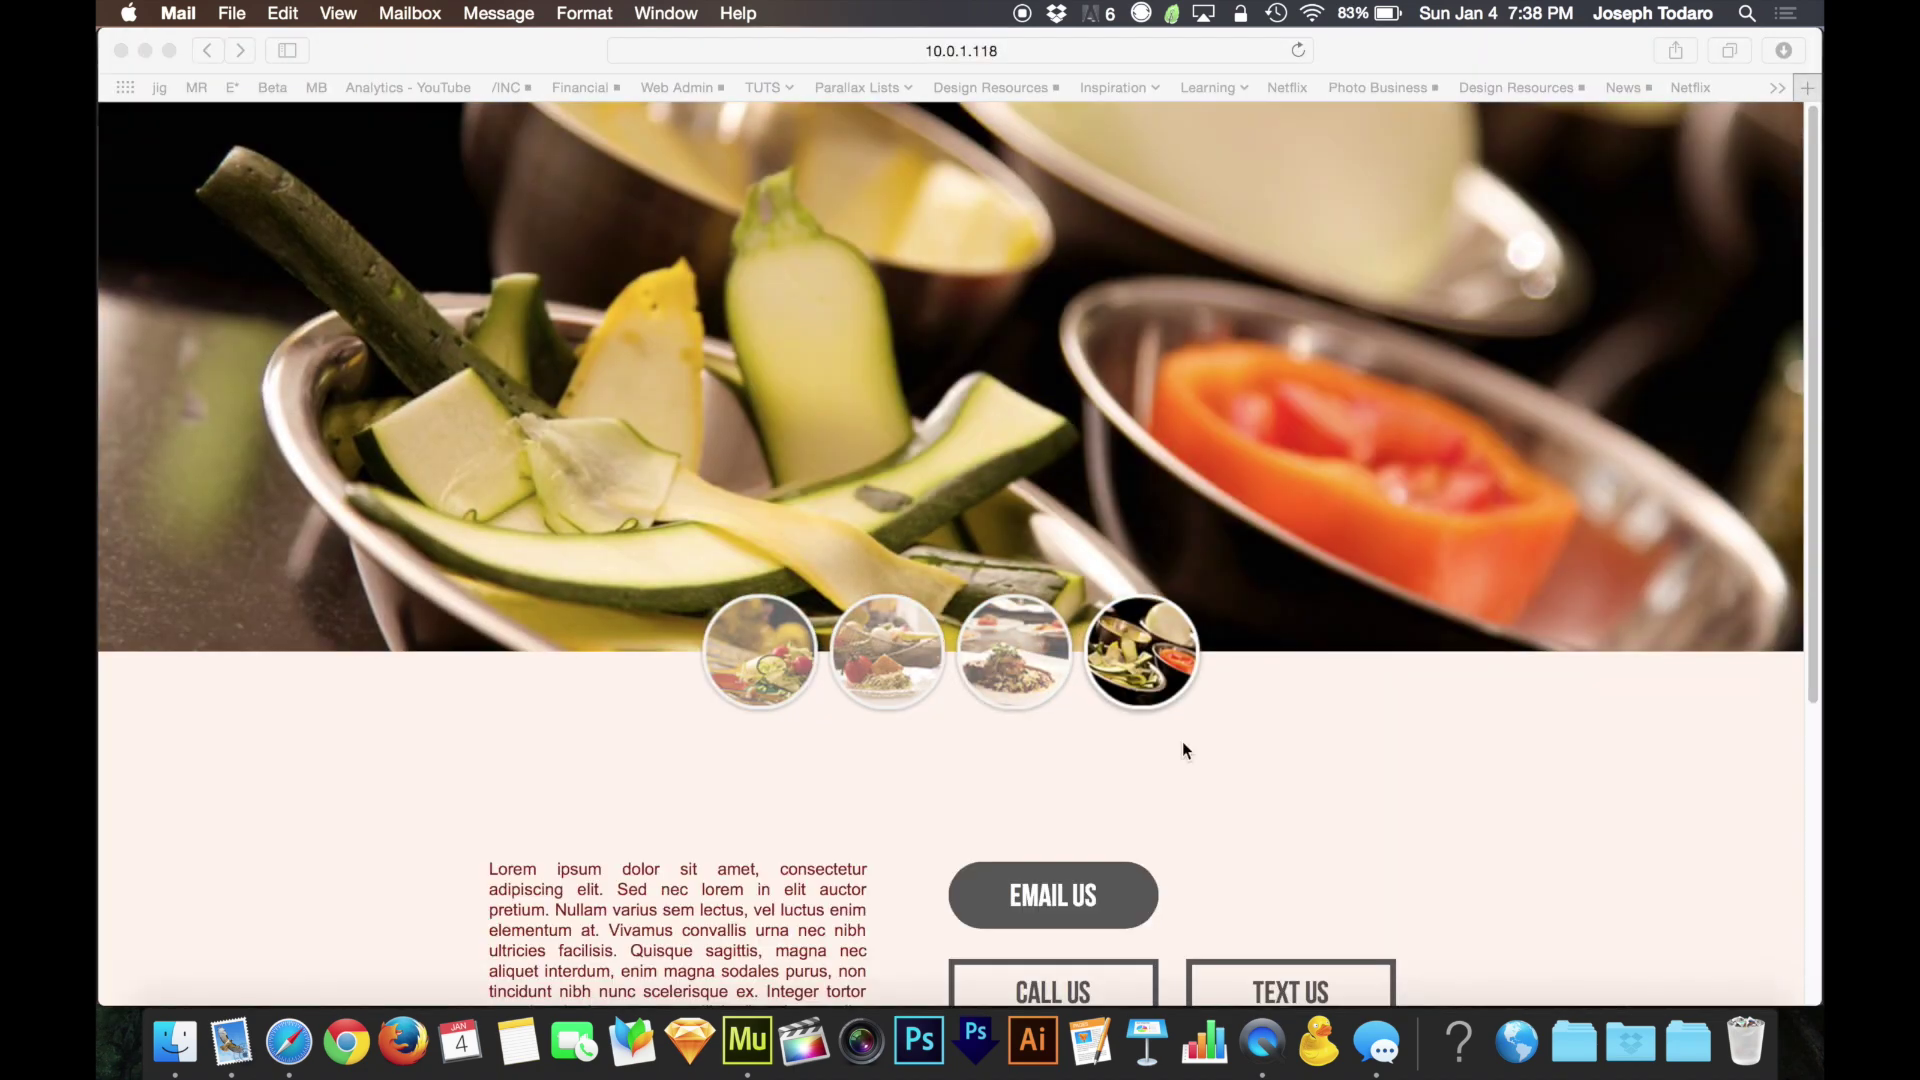
pyautogui.click(1181, 741)
pyautogui.scroll(-5, 1182, 740)
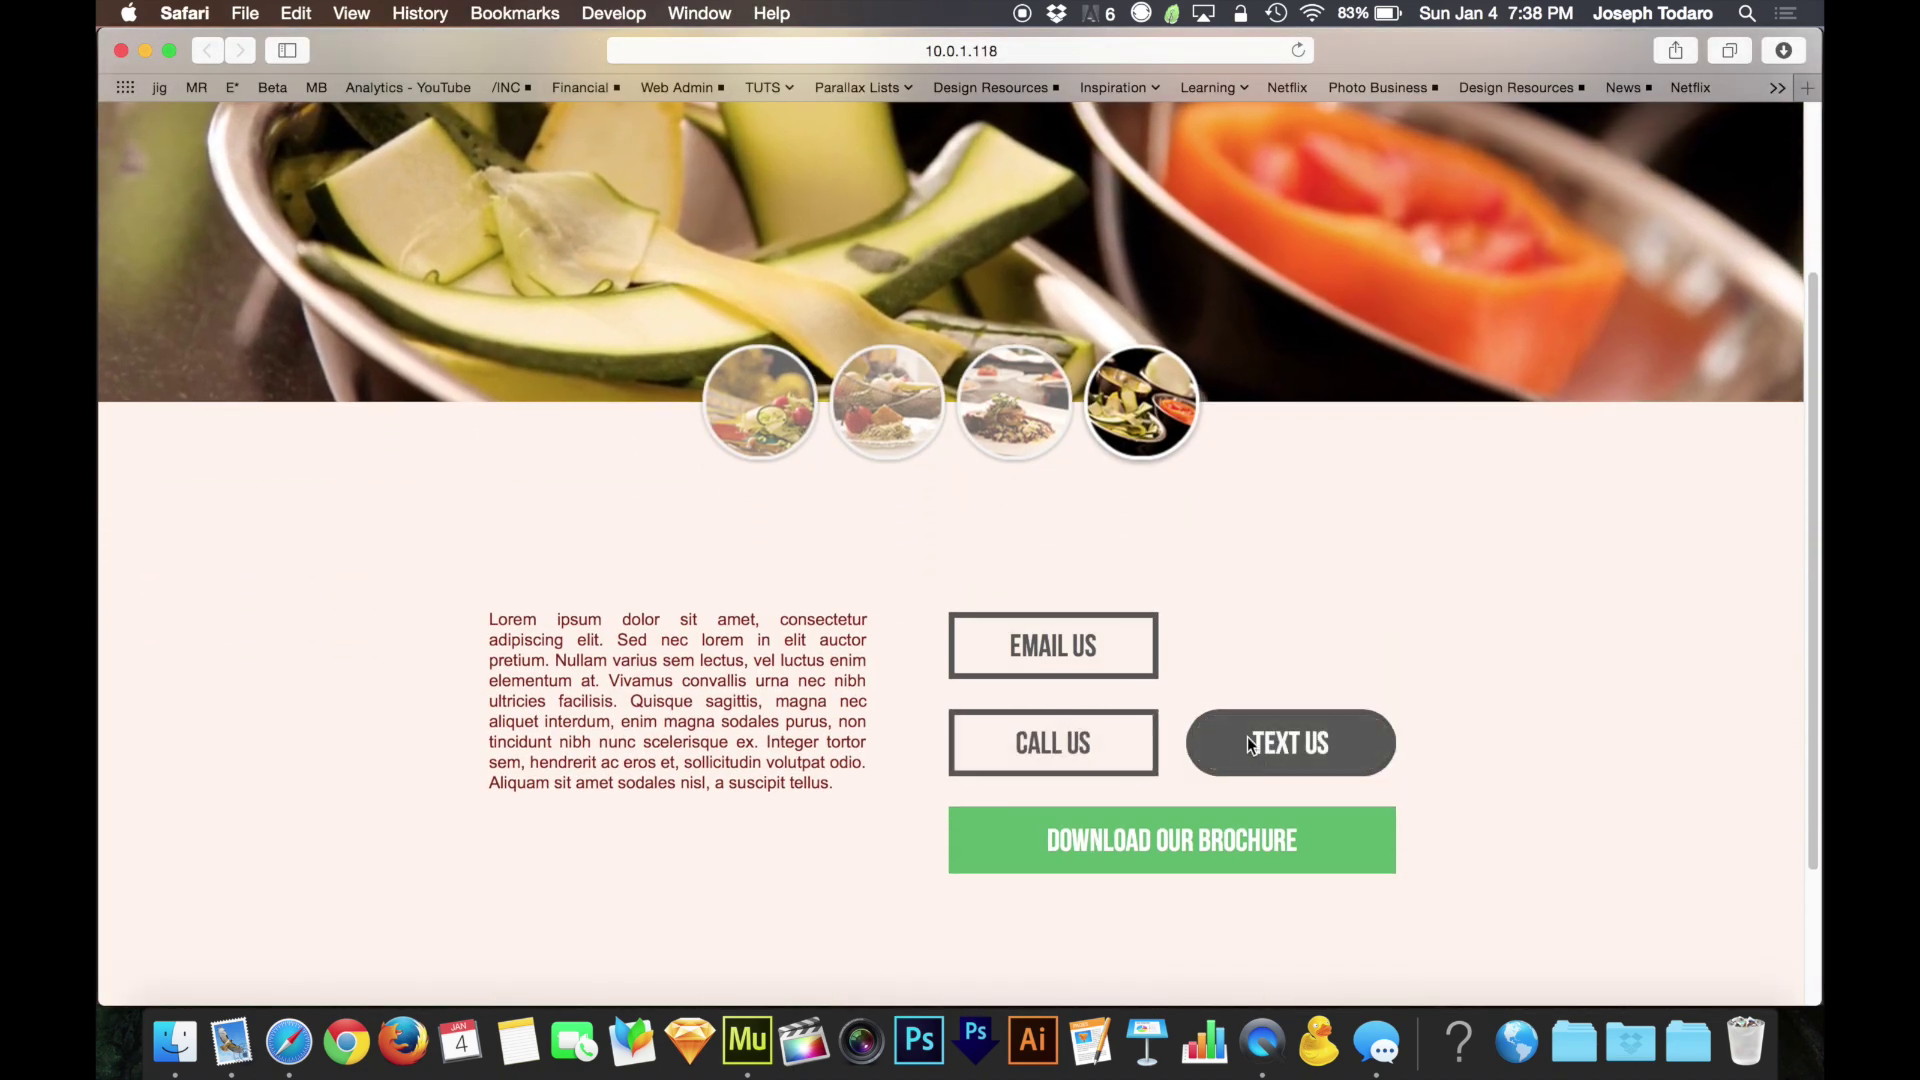
pyautogui.press('super+Tab')
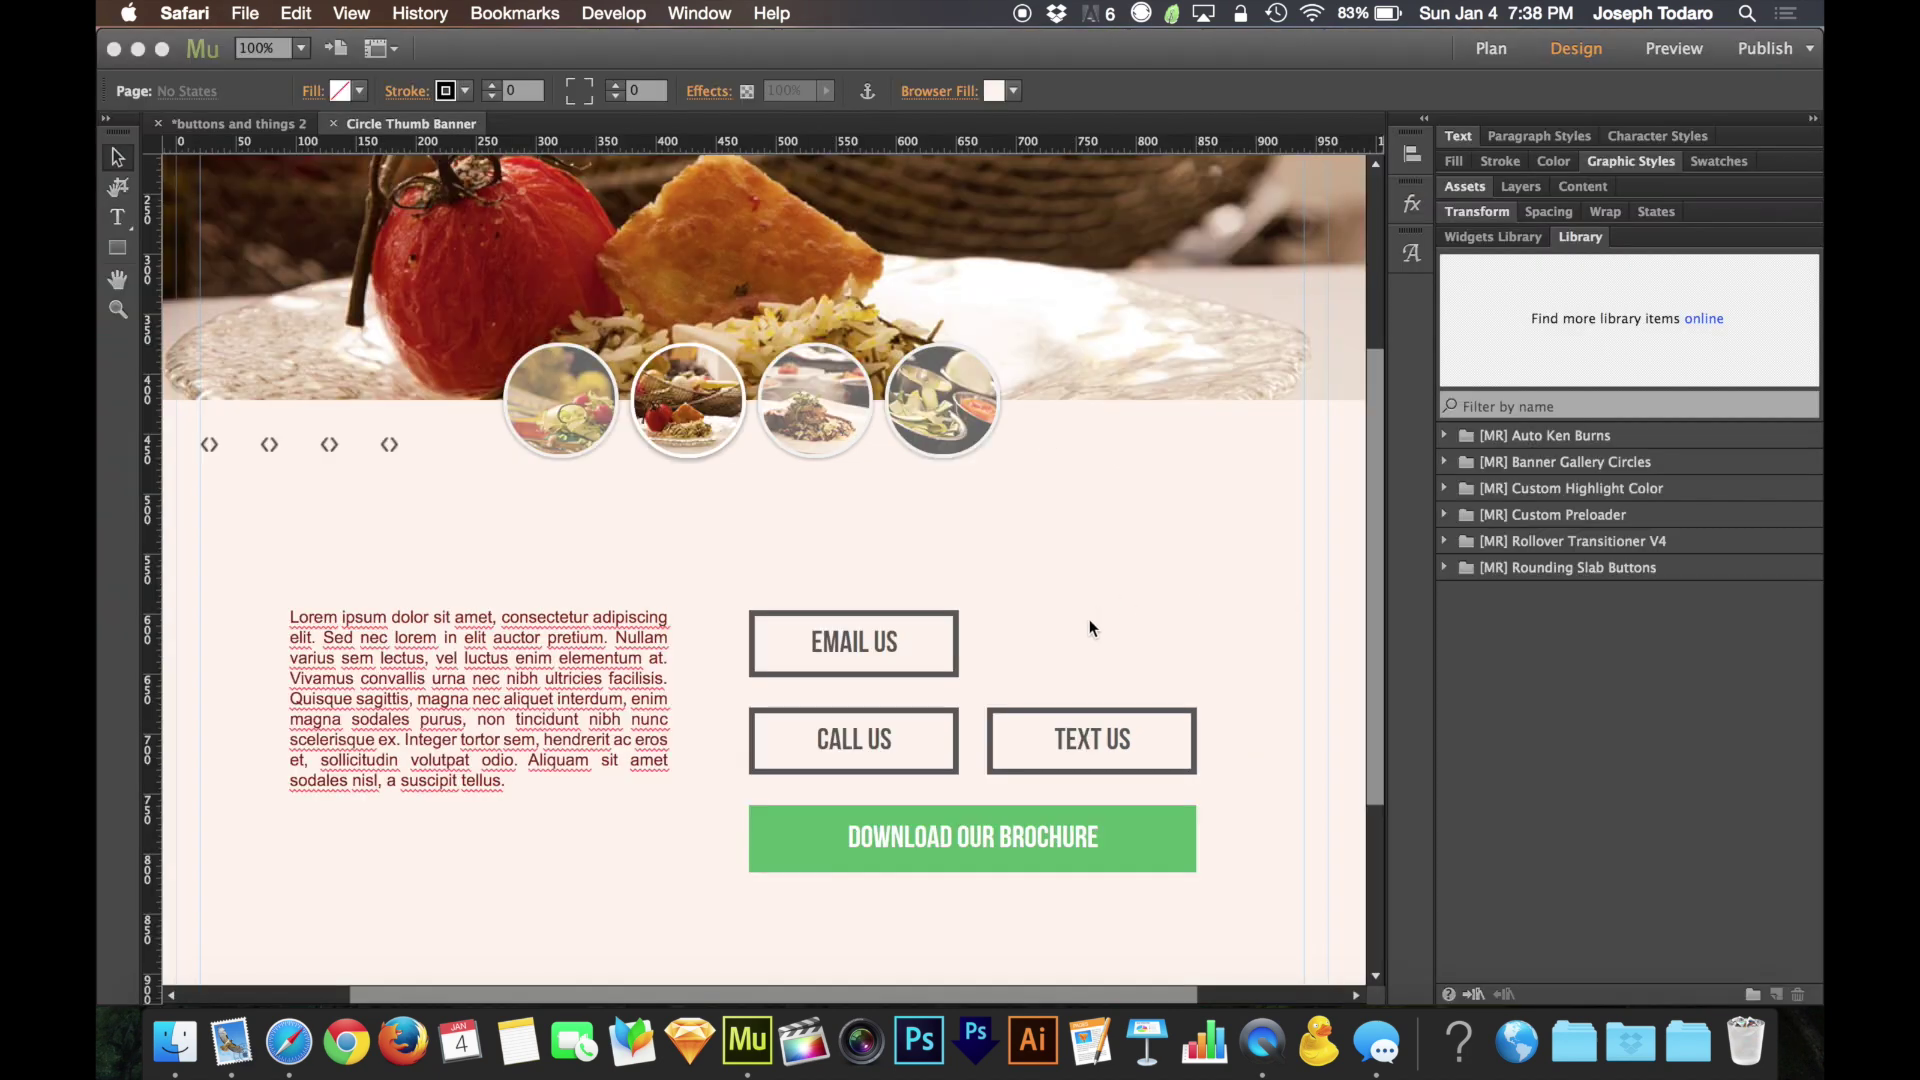
# Link the CALL US button to tel: followed by the business phone number
pyautogui.click(891, 752)
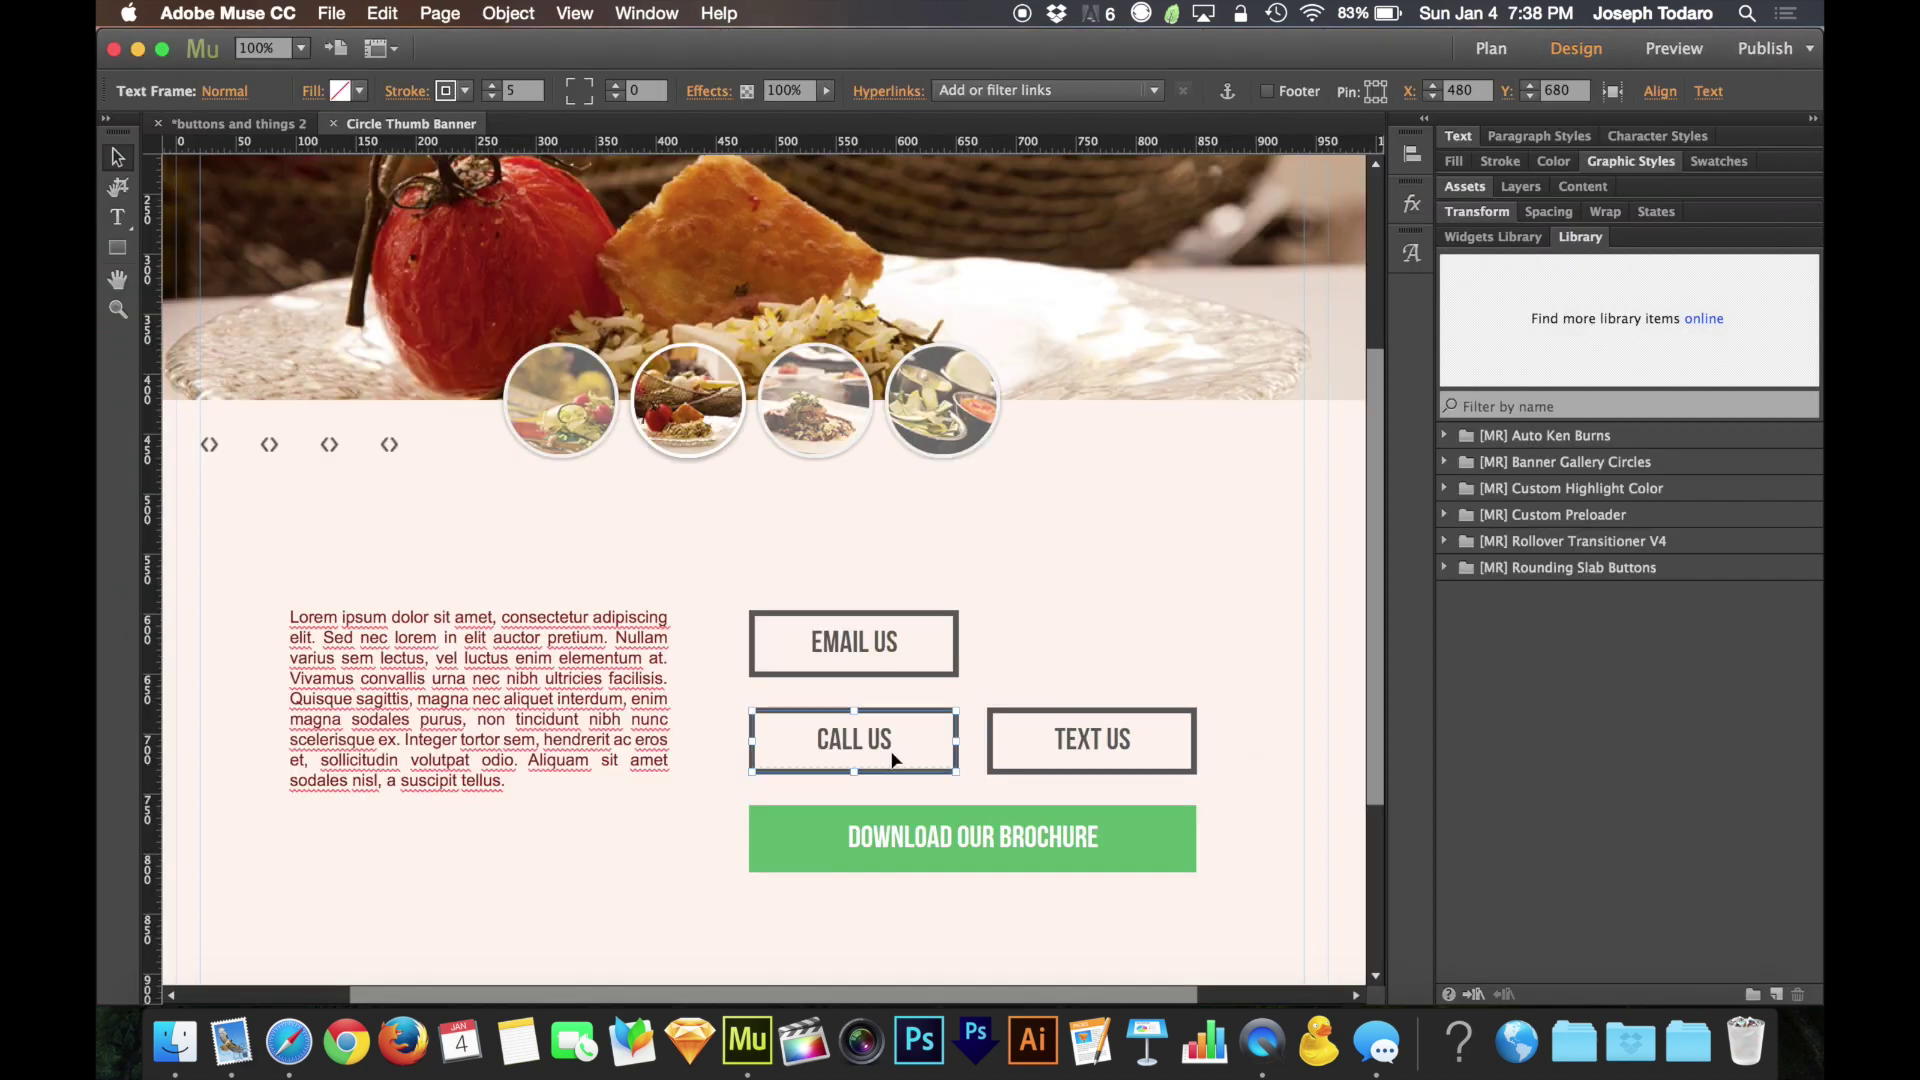
pyautogui.click(1035, 90)
pyautogui.write('t')
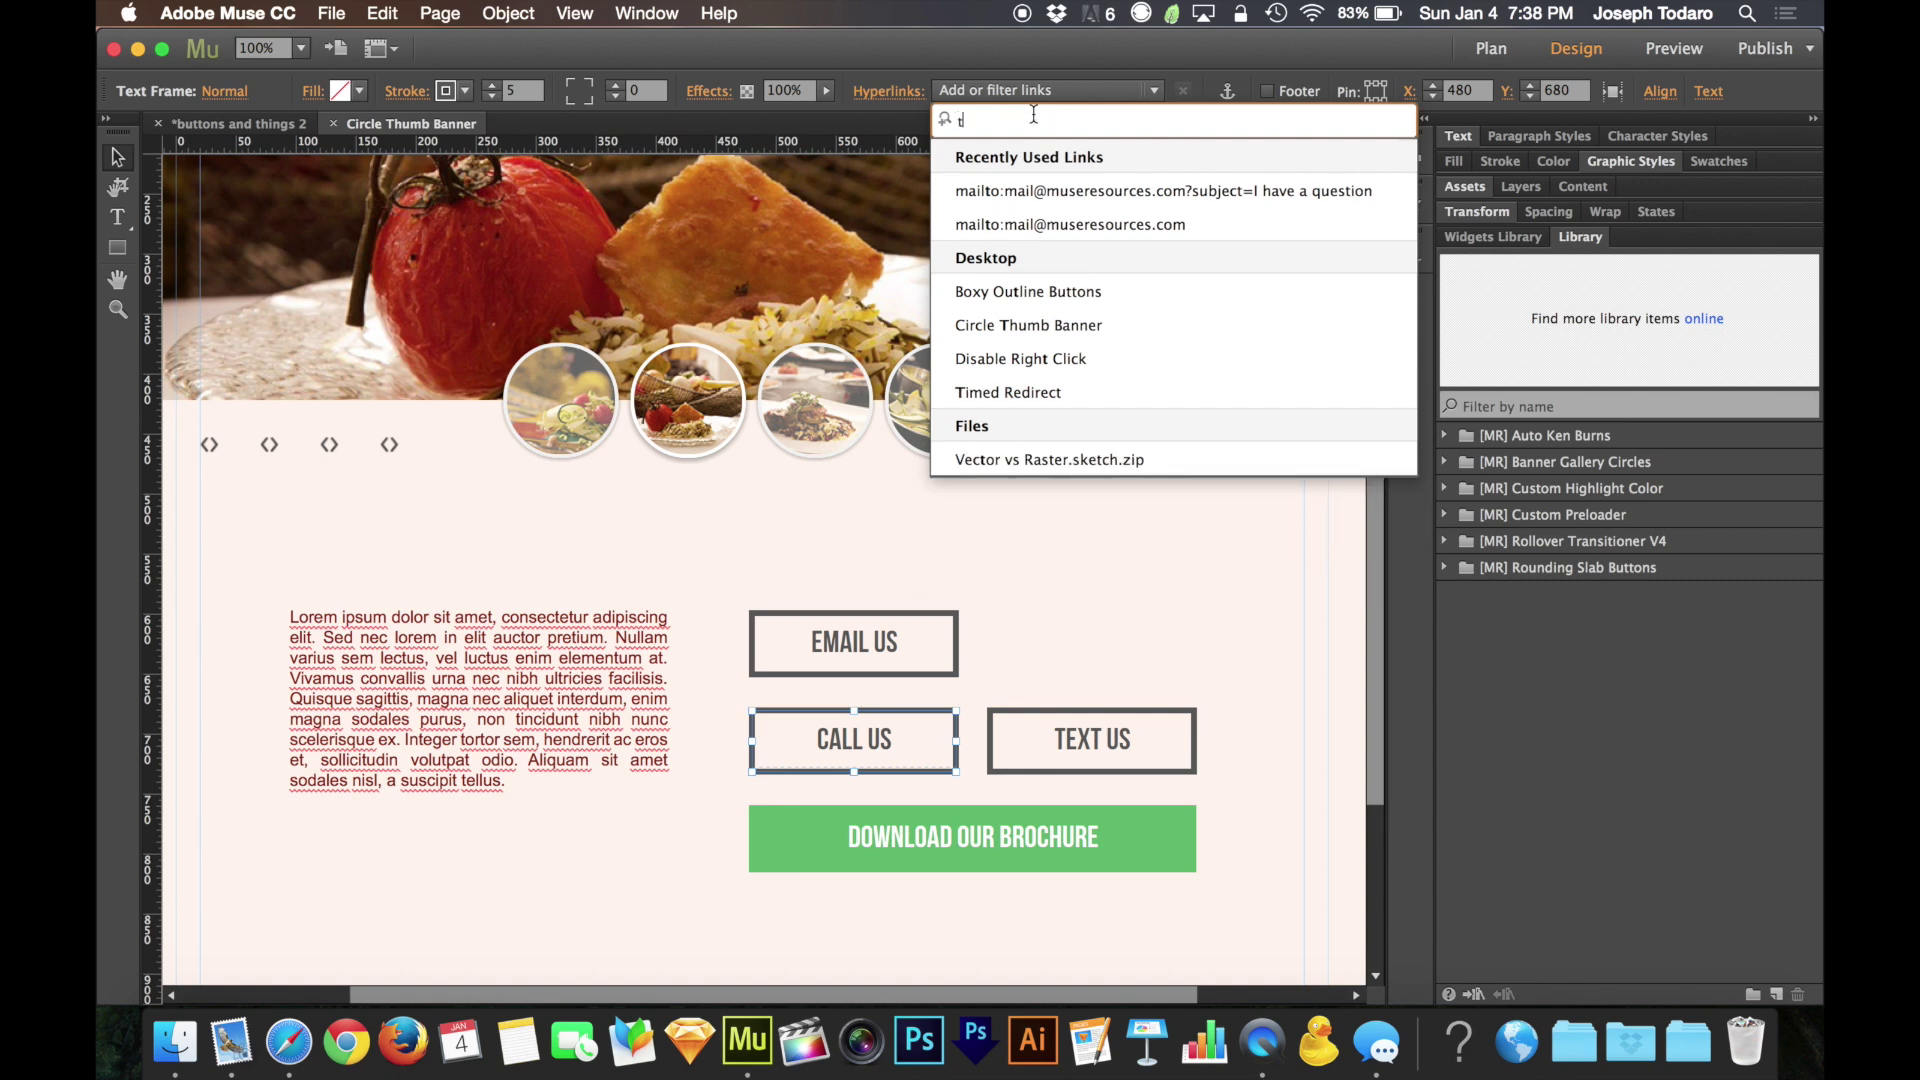
pyautogui.write('el:')
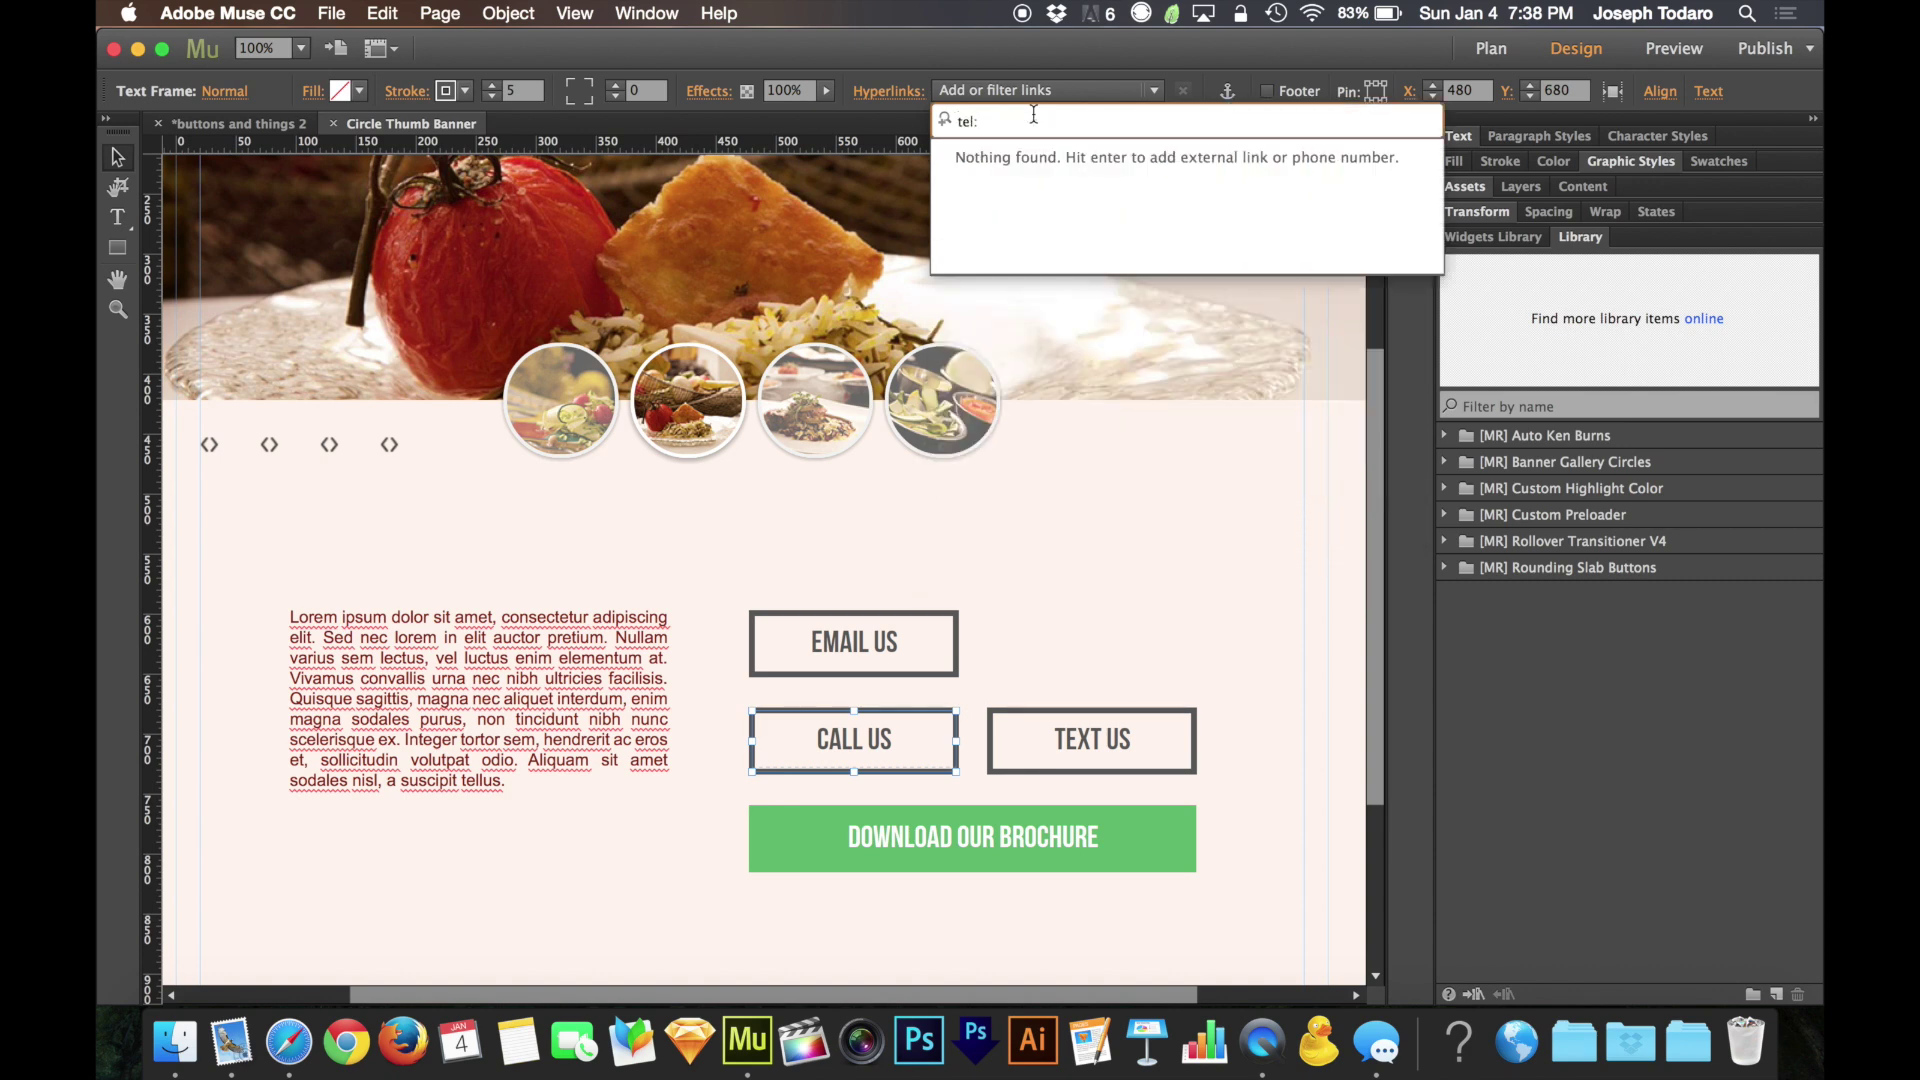
pyautogui.write('9495559494')
pyautogui.press('Return')
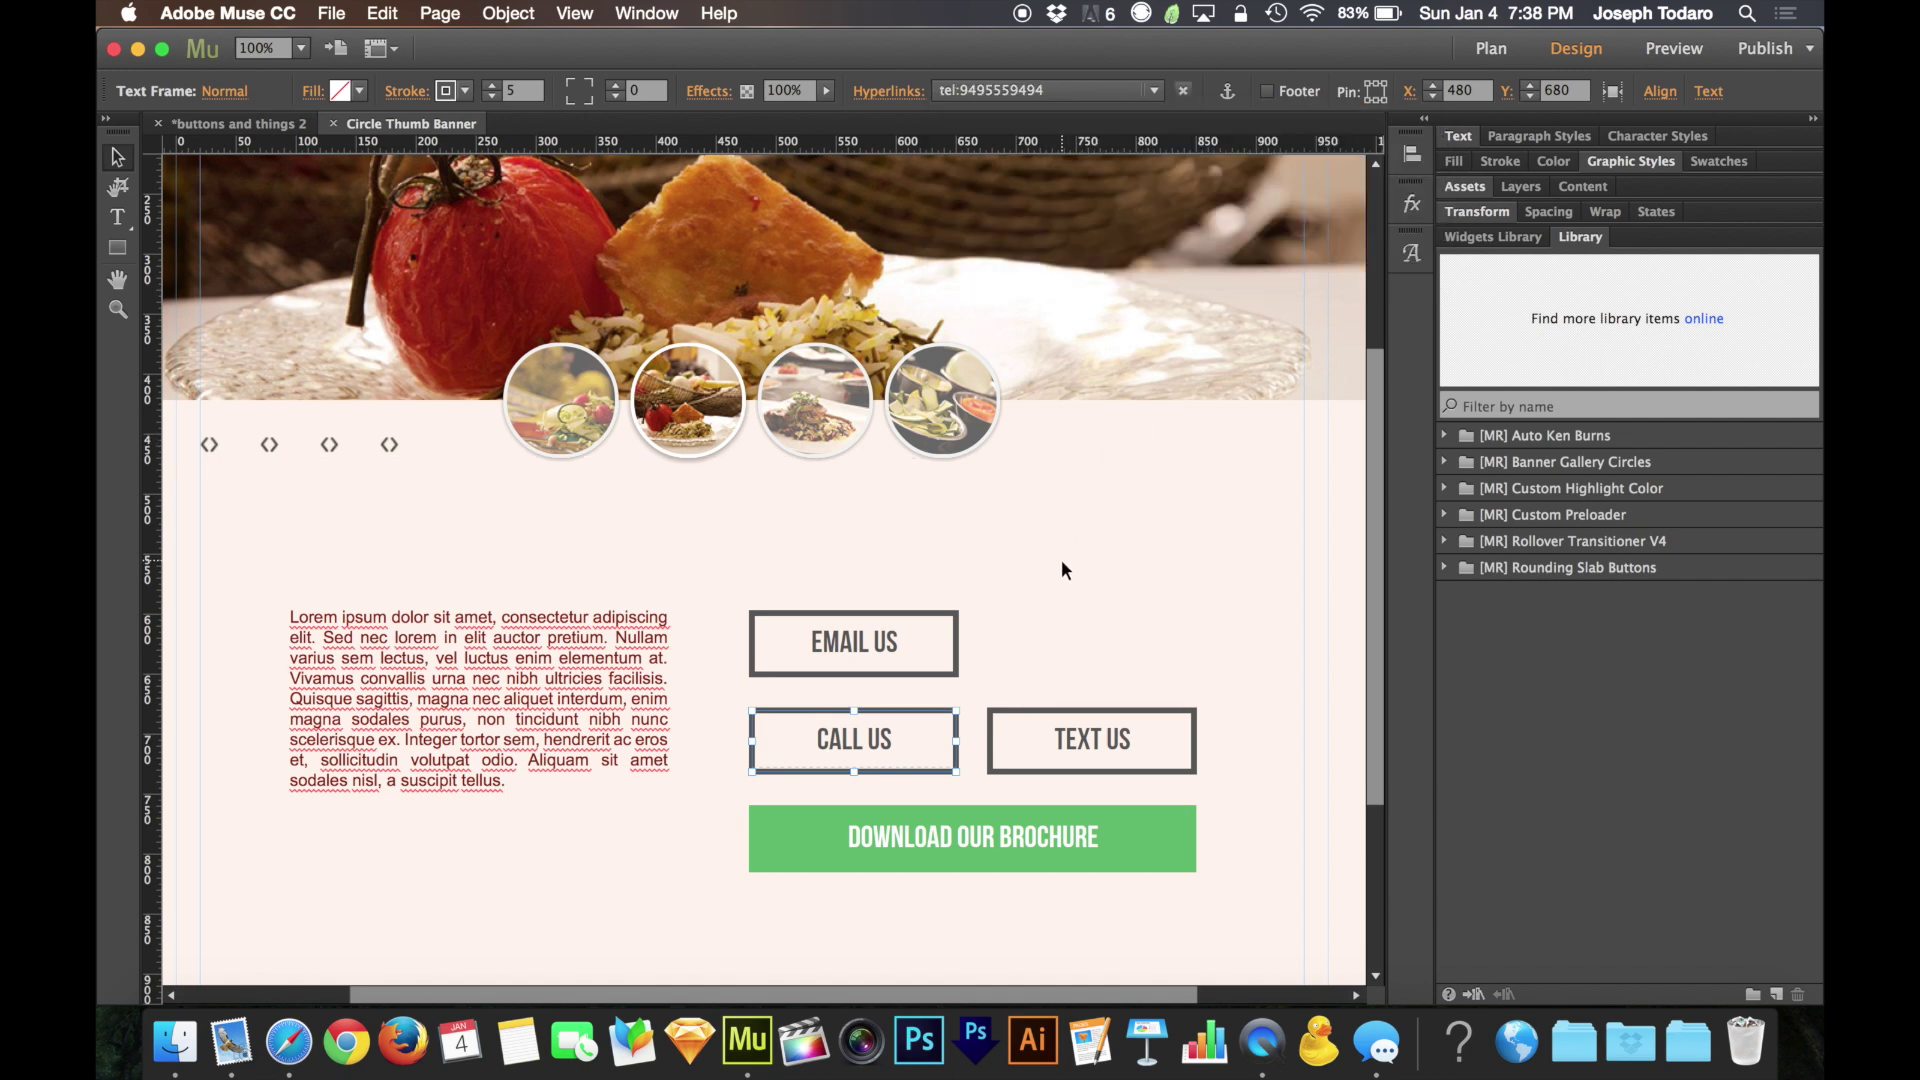
pyautogui.click(1062, 563)
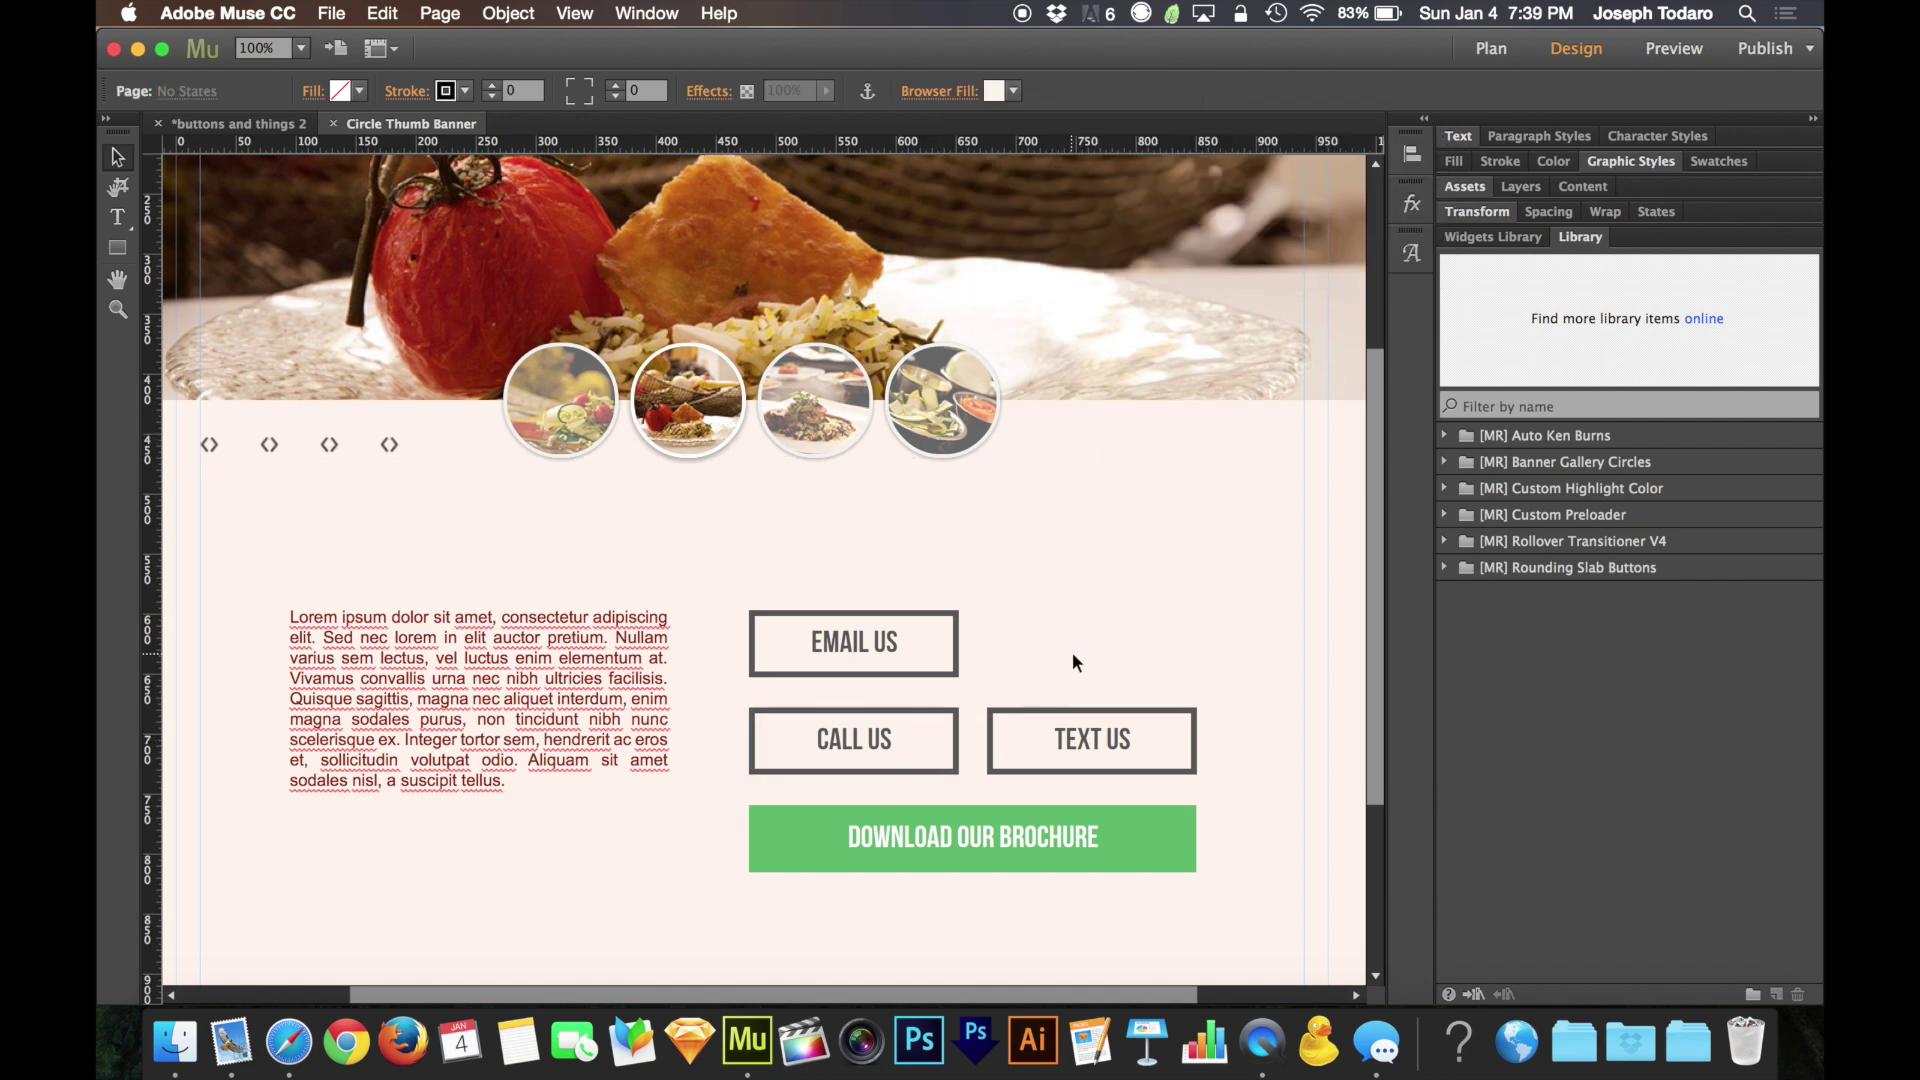
# Preview the page, test CALL US, cancel the FaceTime call prompt and close Safari
pyautogui.press('super+shift+e')
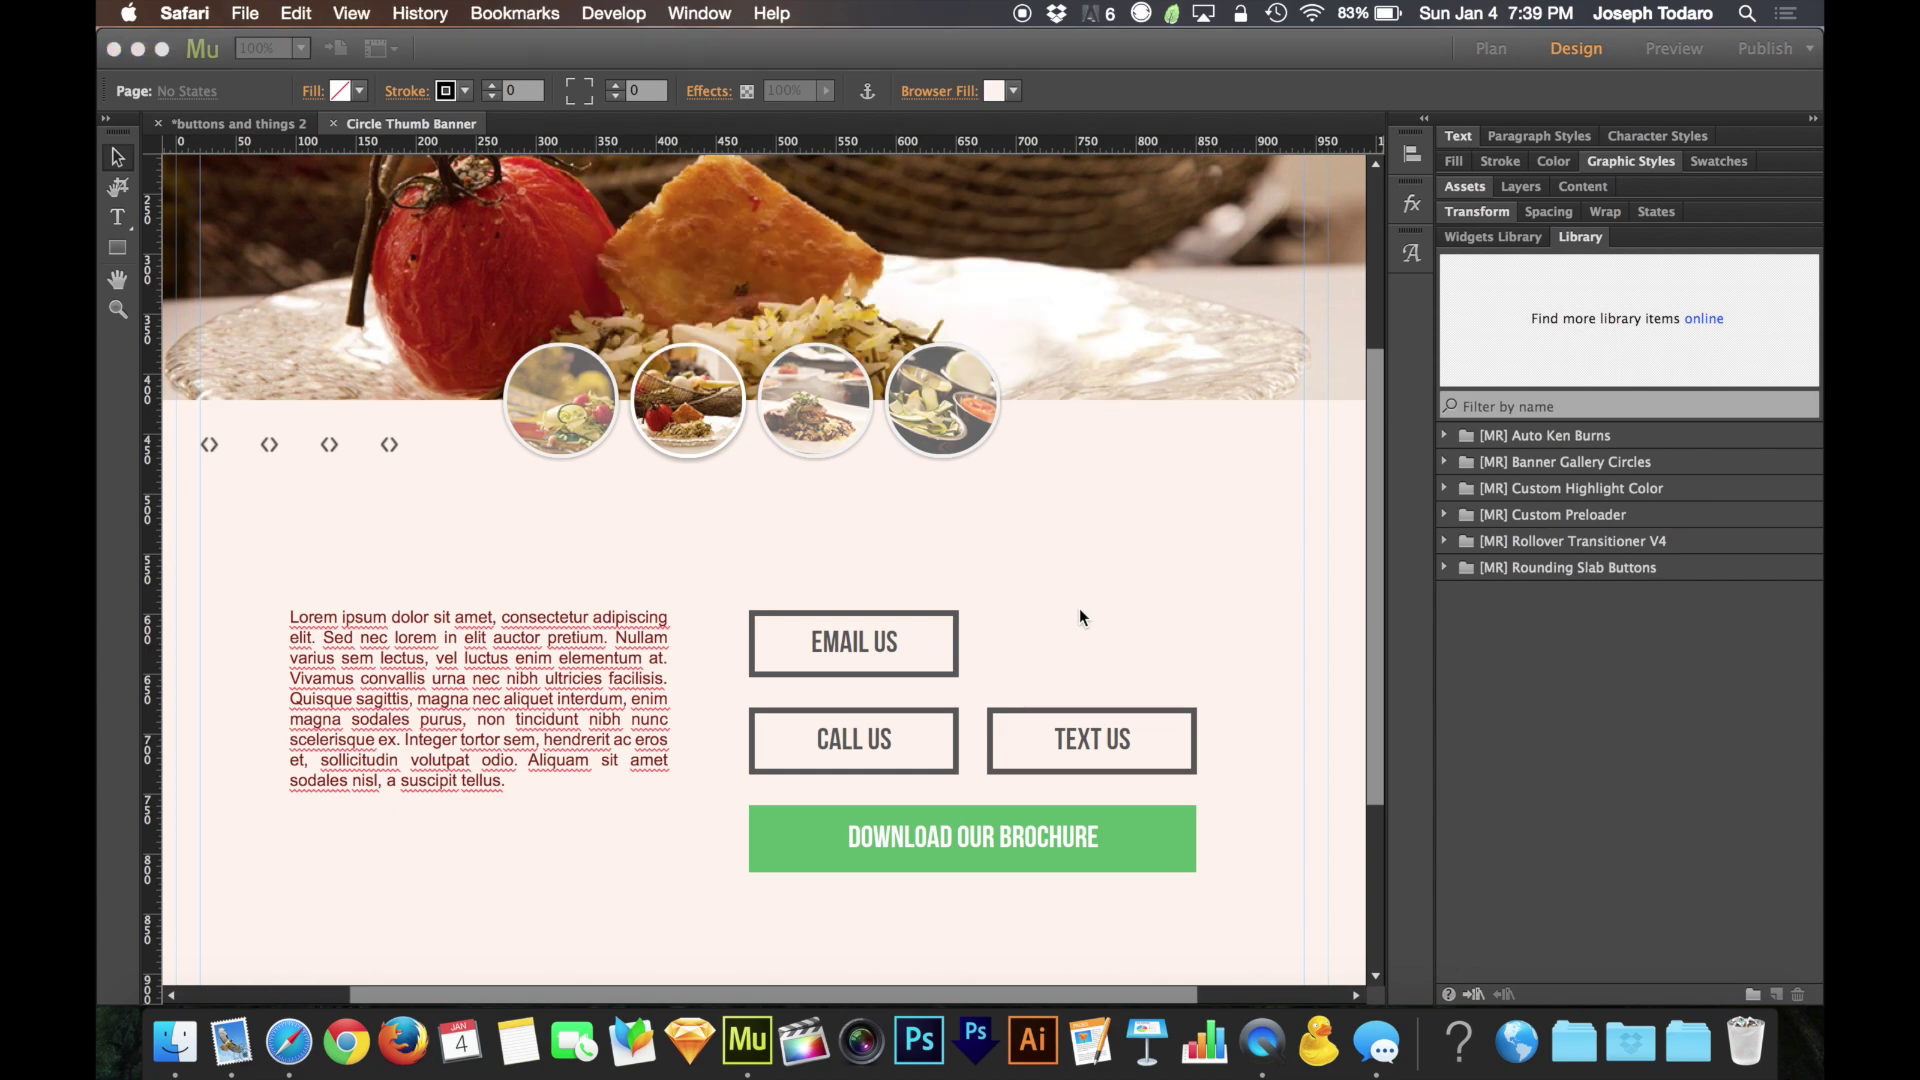
pyautogui.scroll(-5, 1300, 580)
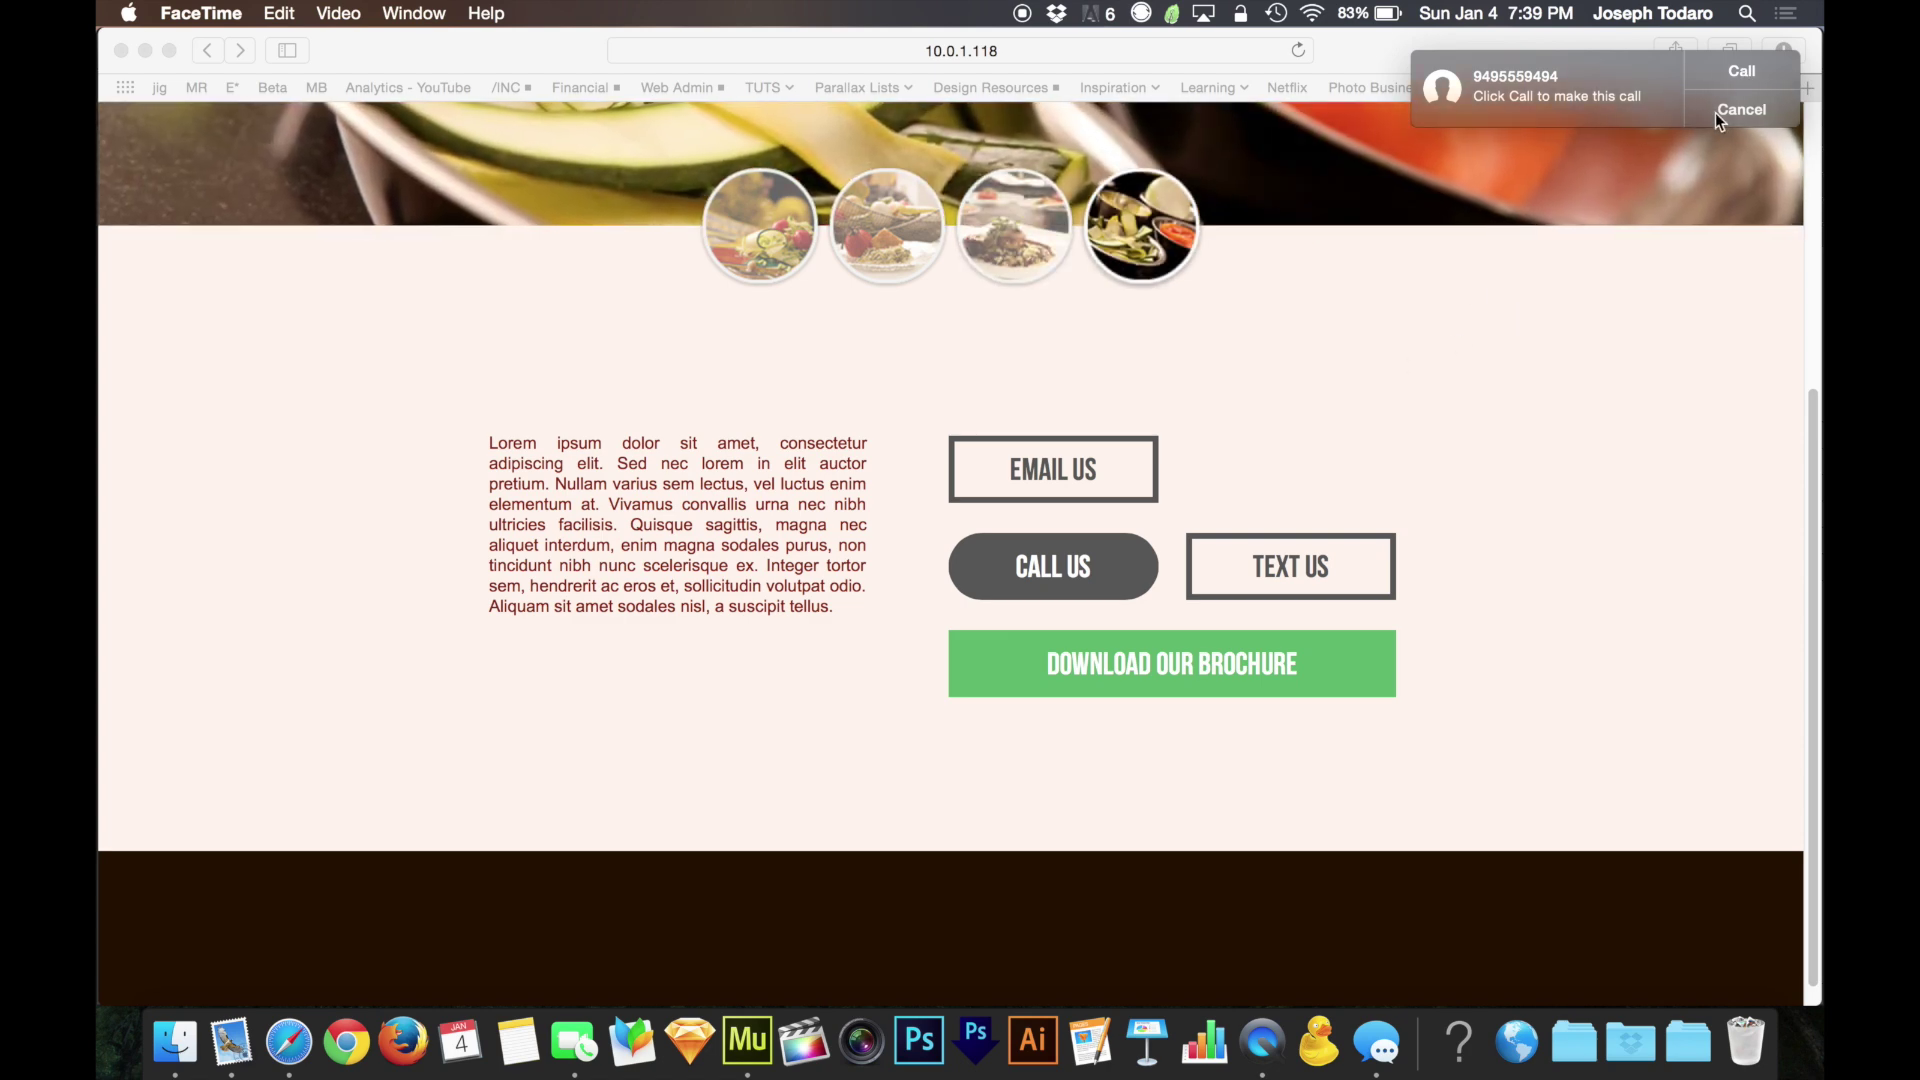
pyautogui.click(1740, 109)
pyautogui.click(1452, 357)
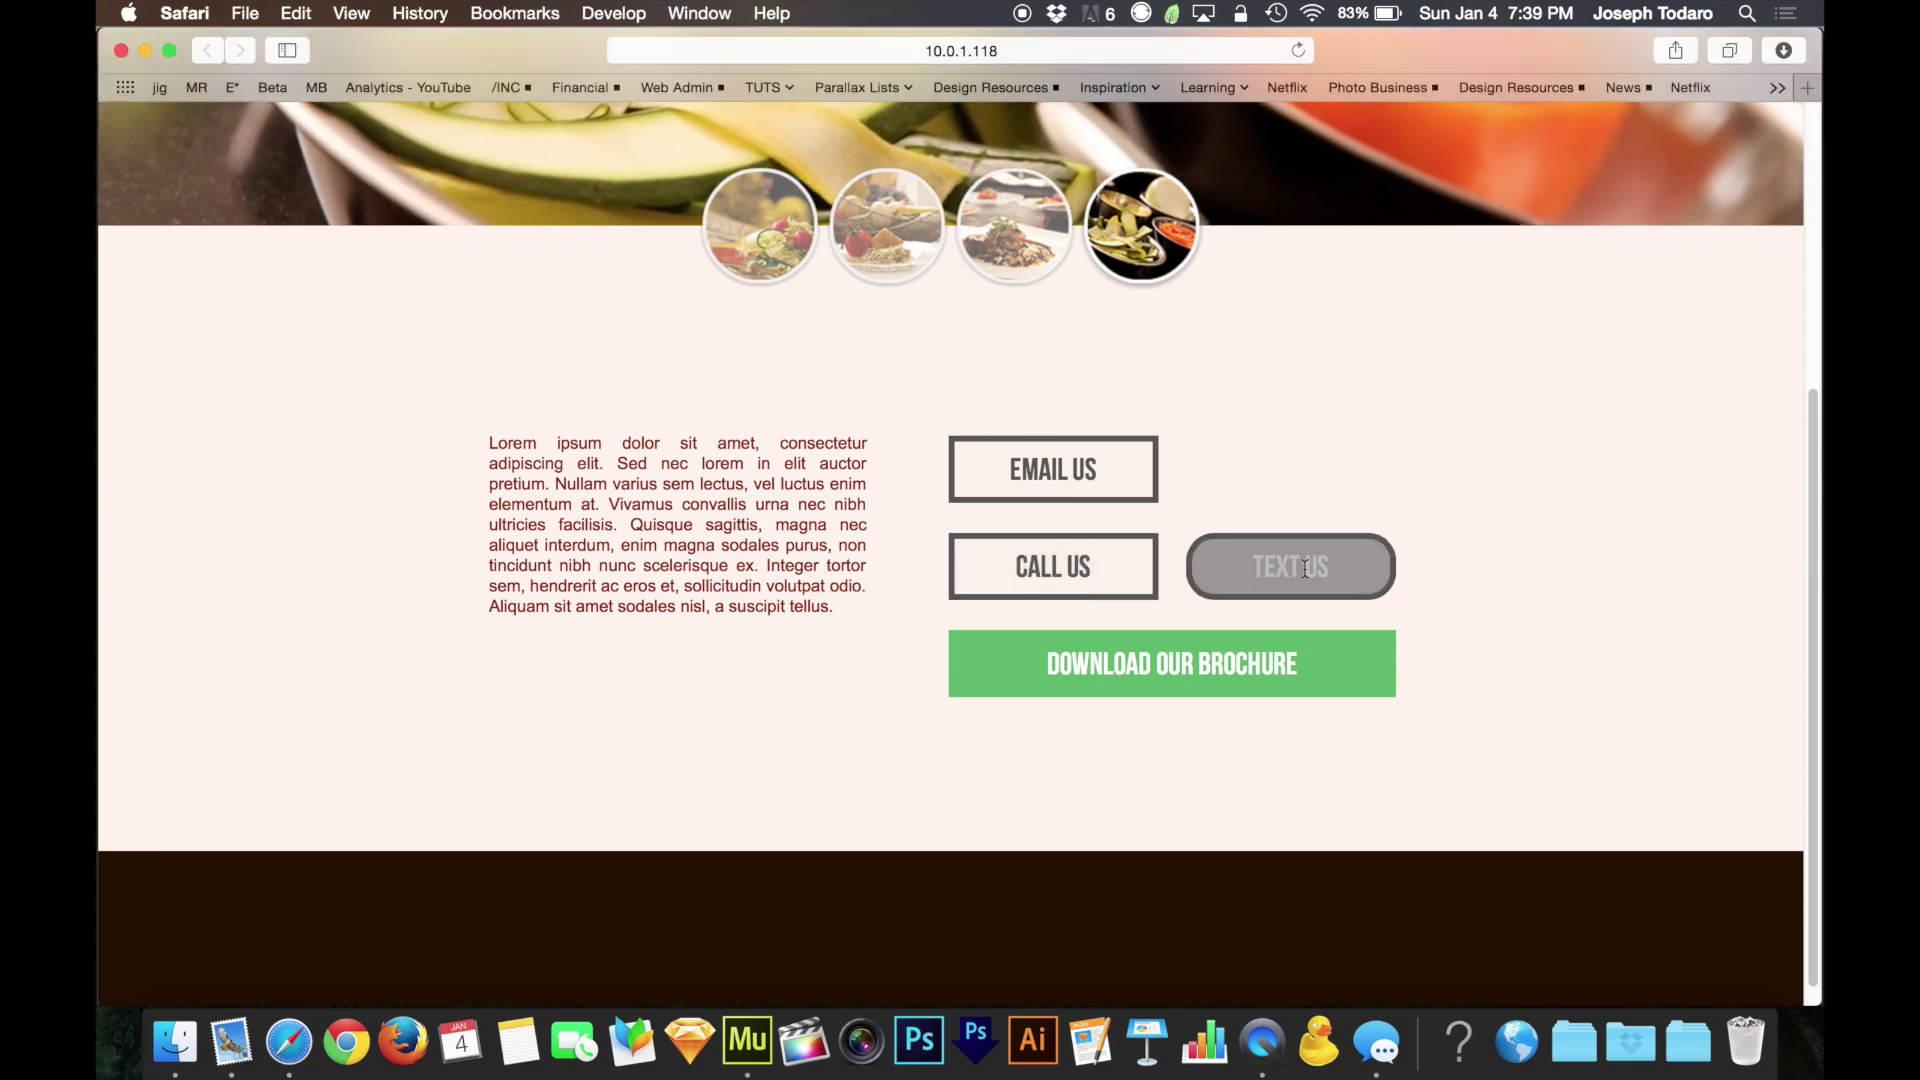
pyautogui.press('super+w')
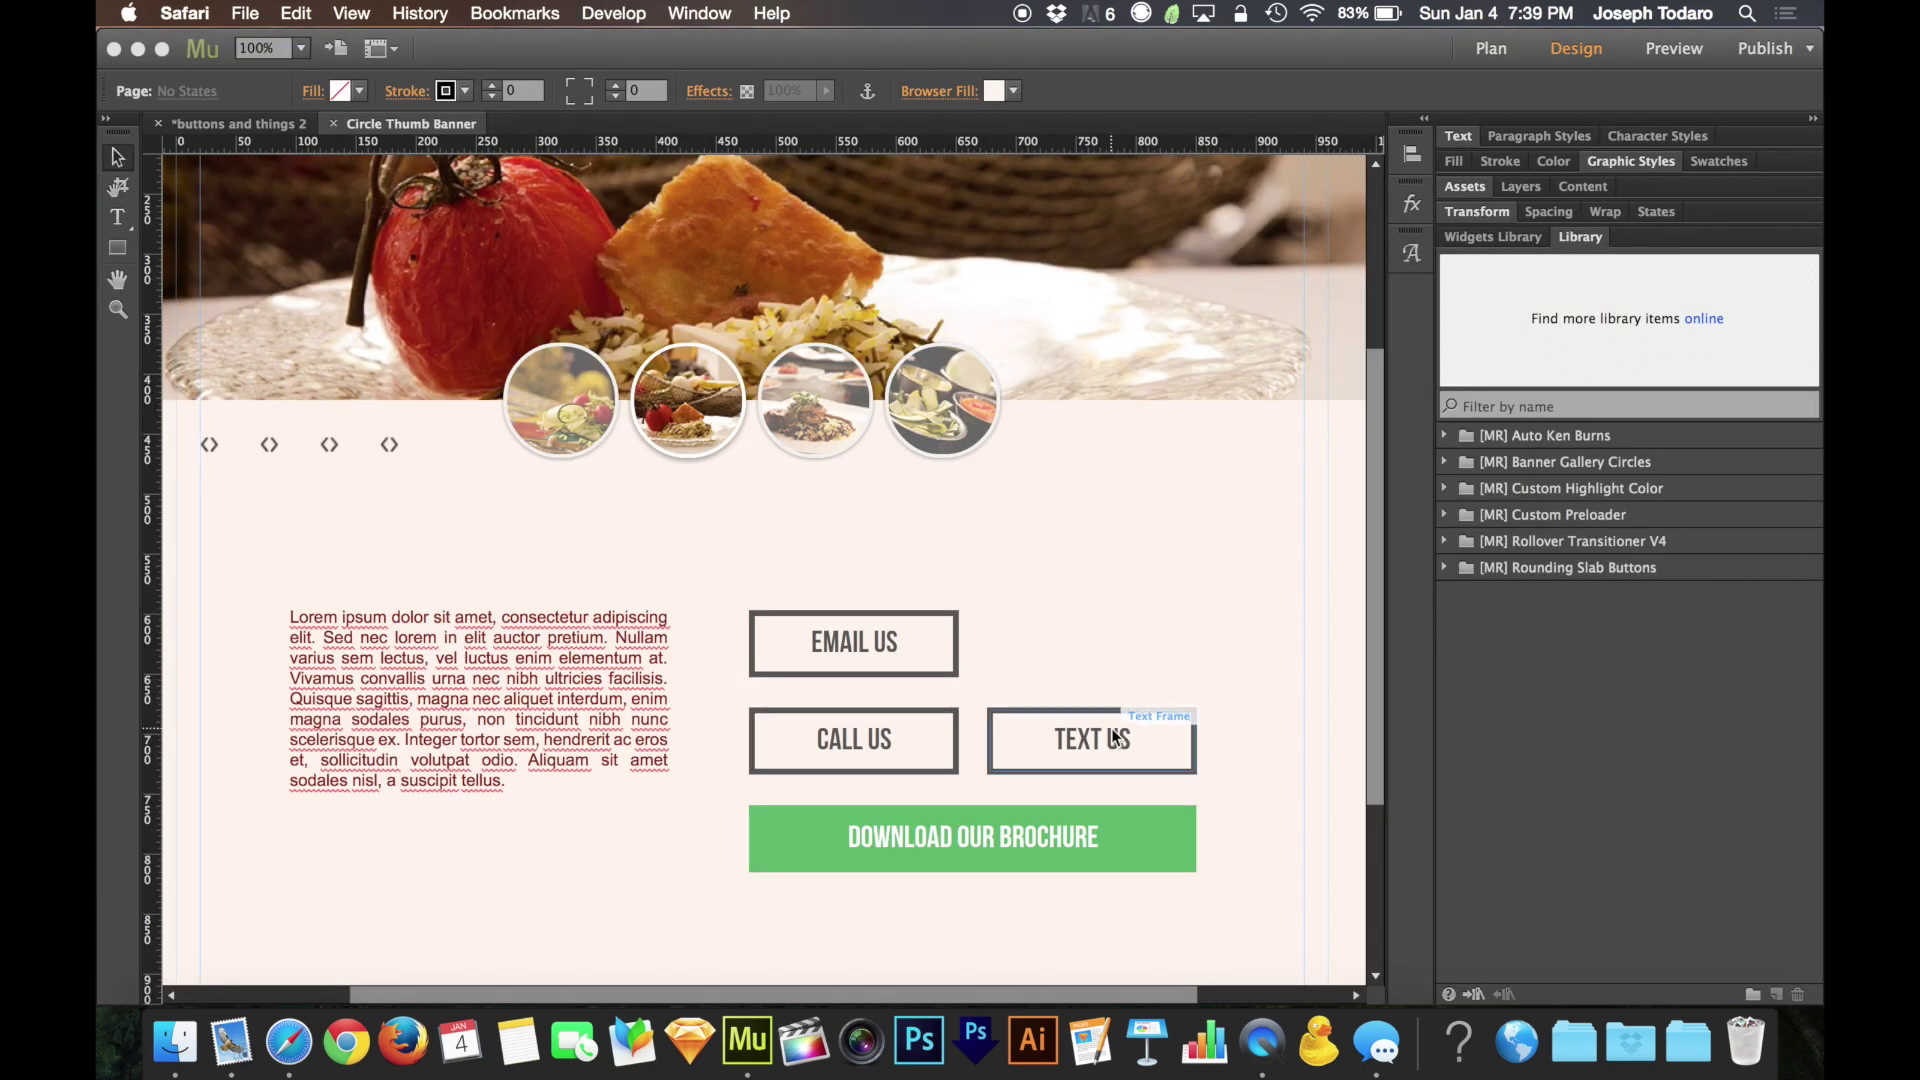
# Link the TEXT US button to sms: followed by the business phone number
pyautogui.click(1112, 731)
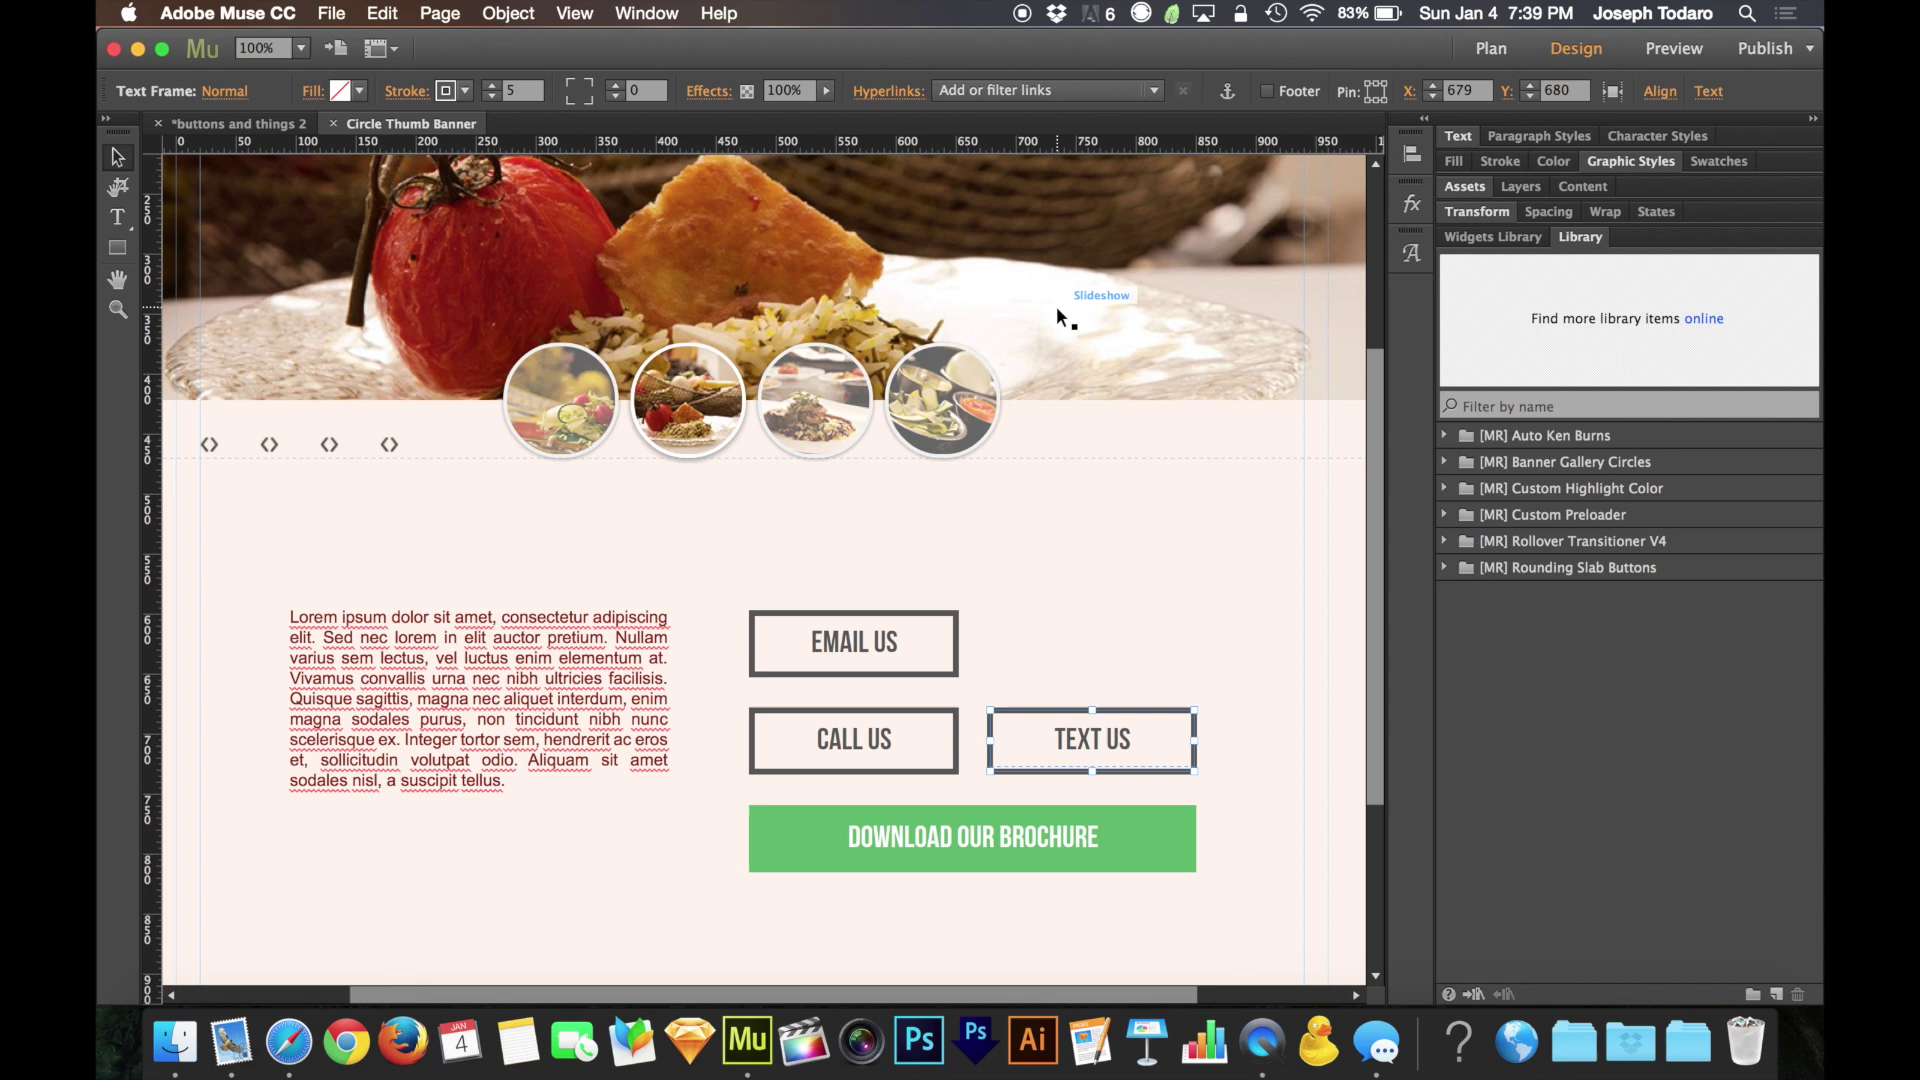
pyautogui.click(1098, 86)
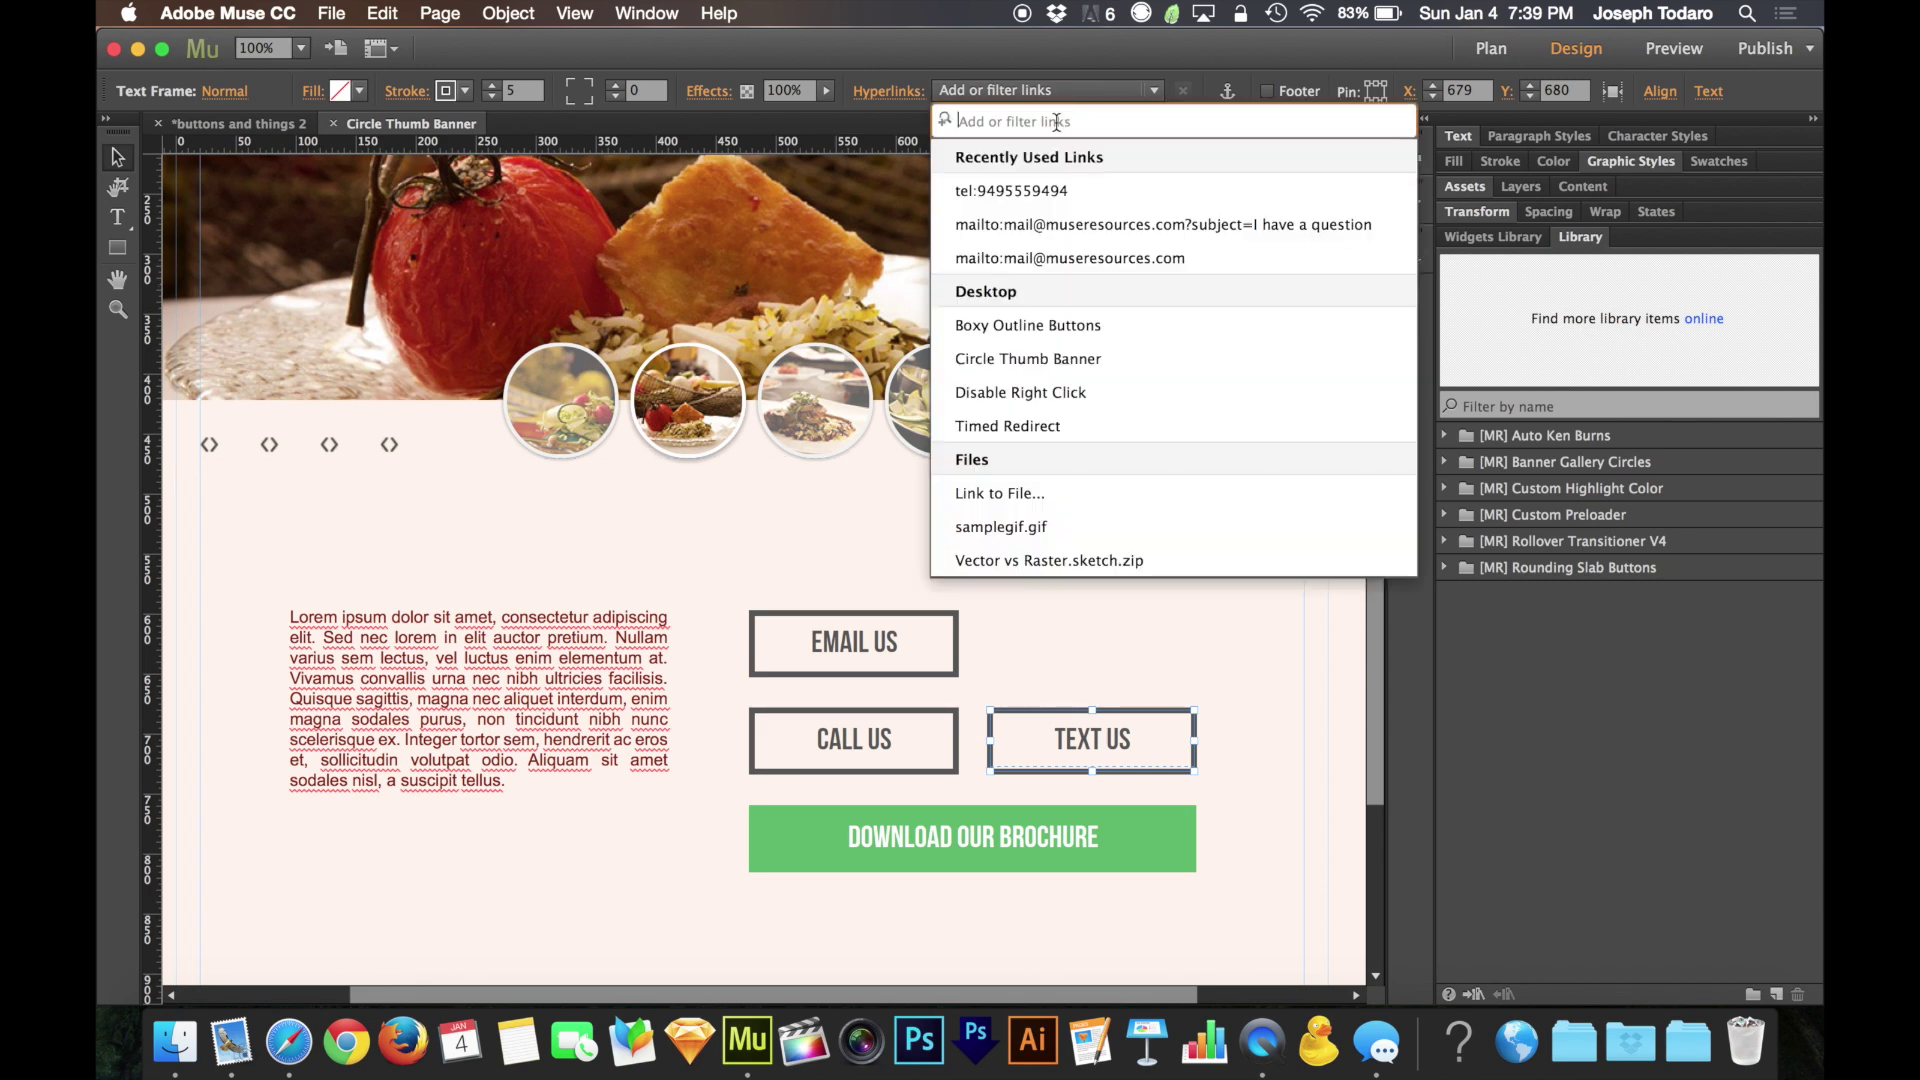
pyautogui.write('sms')
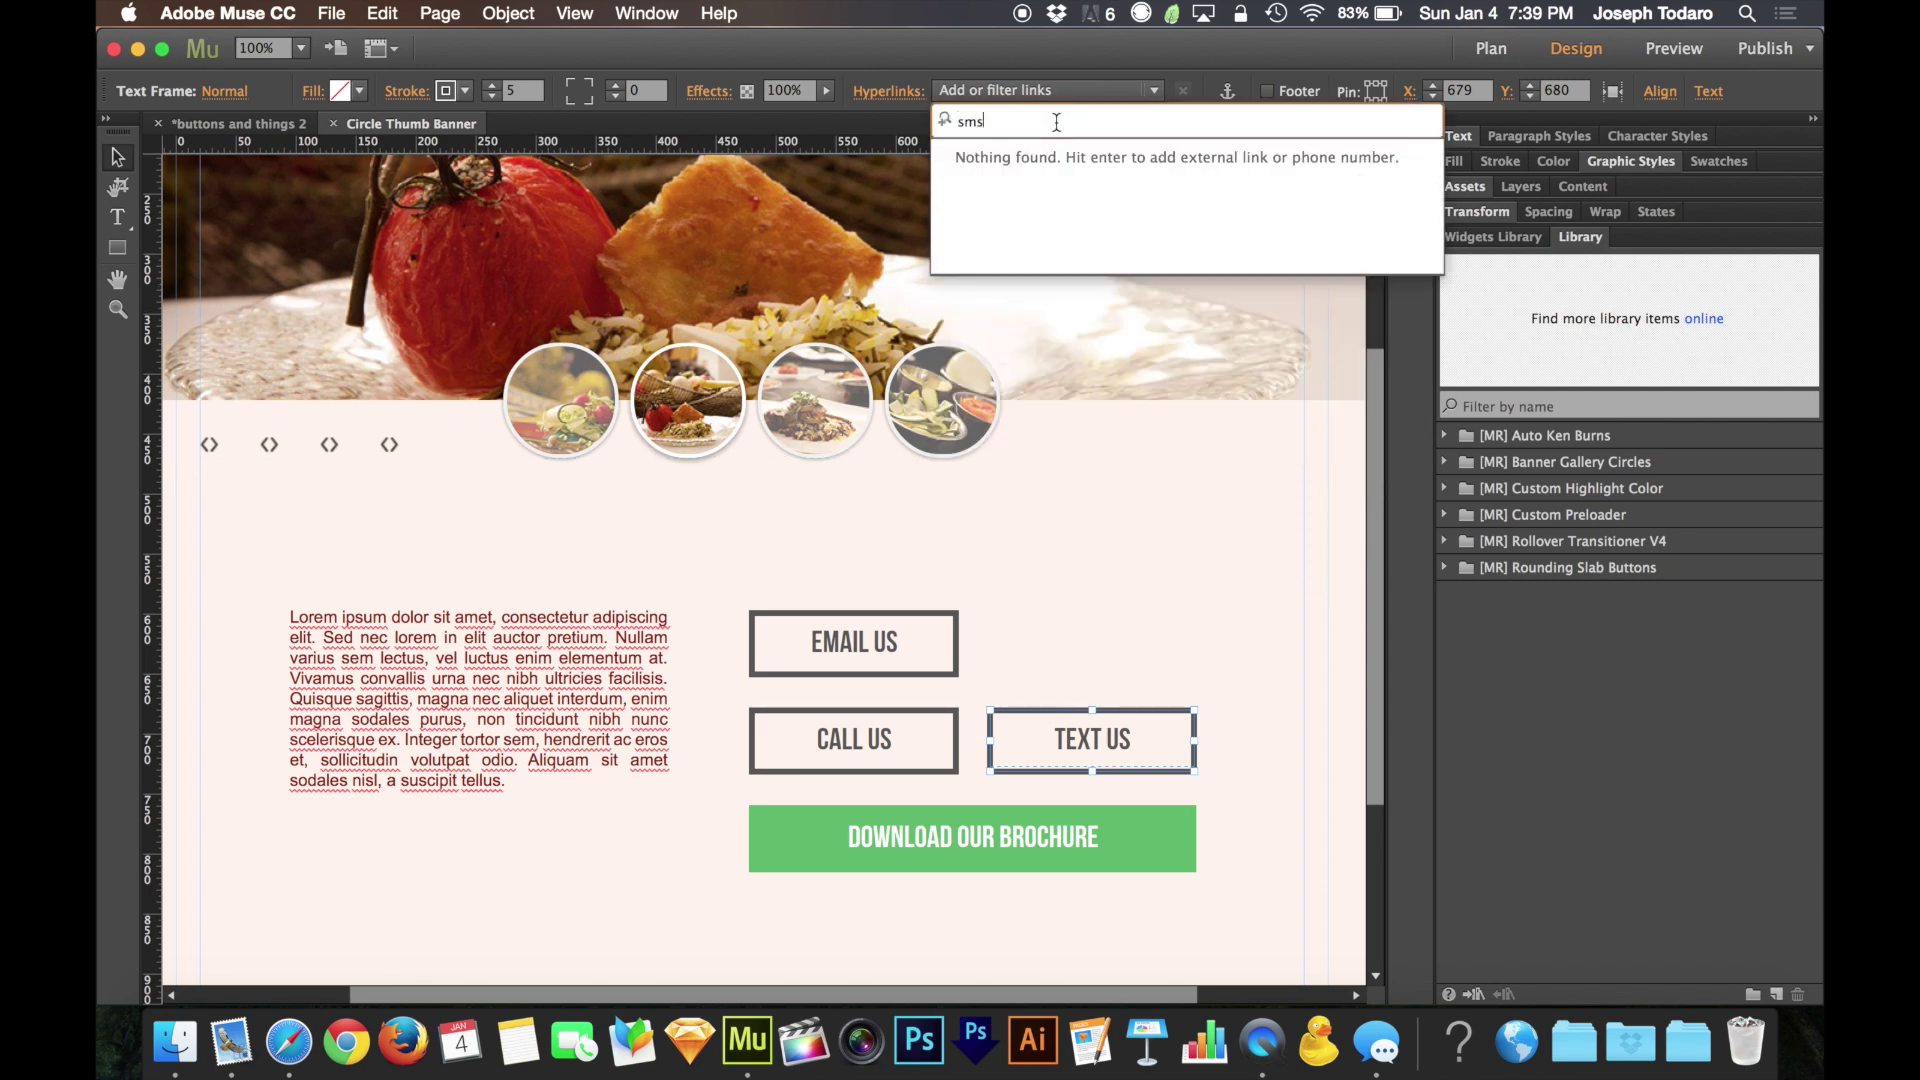
pyautogui.write(':949555')
pyautogui.write('9404')
pyautogui.press('Return')
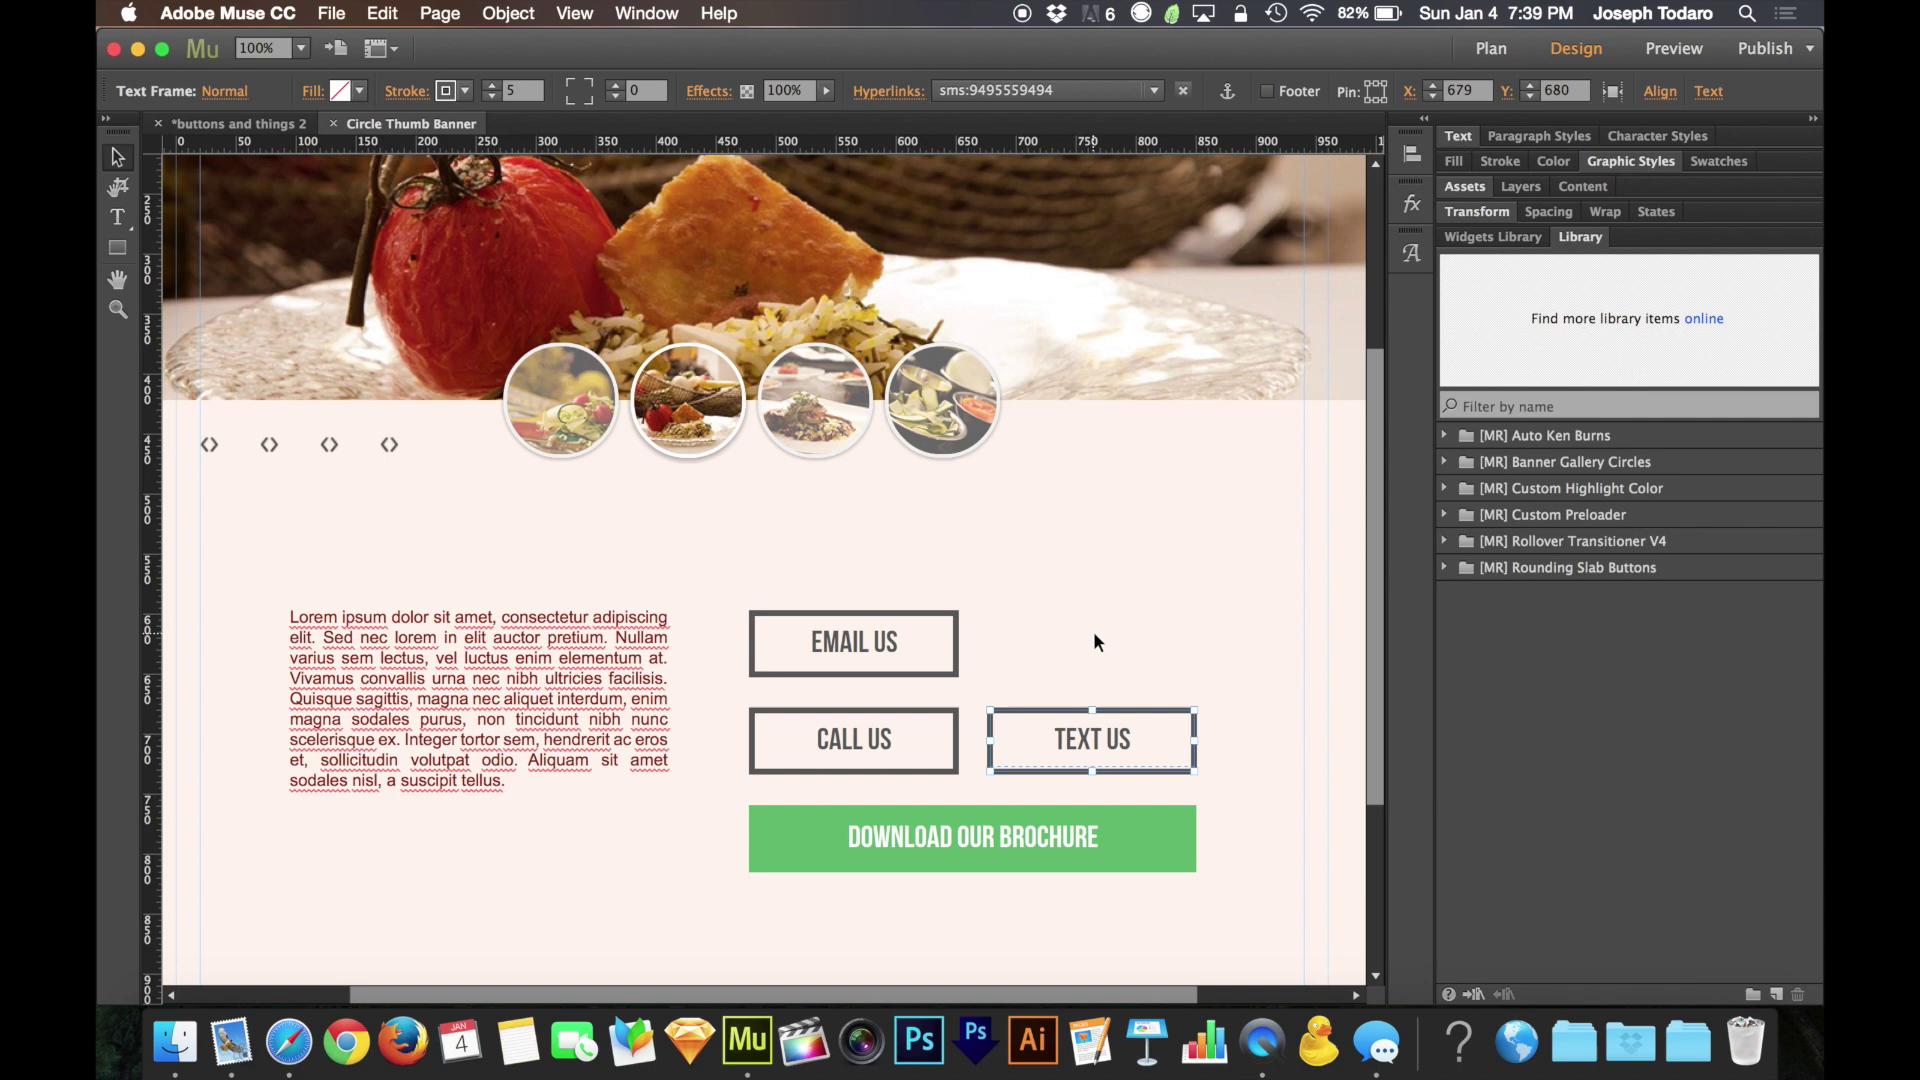
pyautogui.click(1094, 641)
# Preview the page, test TEXT US, and dismiss Safari's warning that no application opens sms: links
pyautogui.press('super+shift+e')
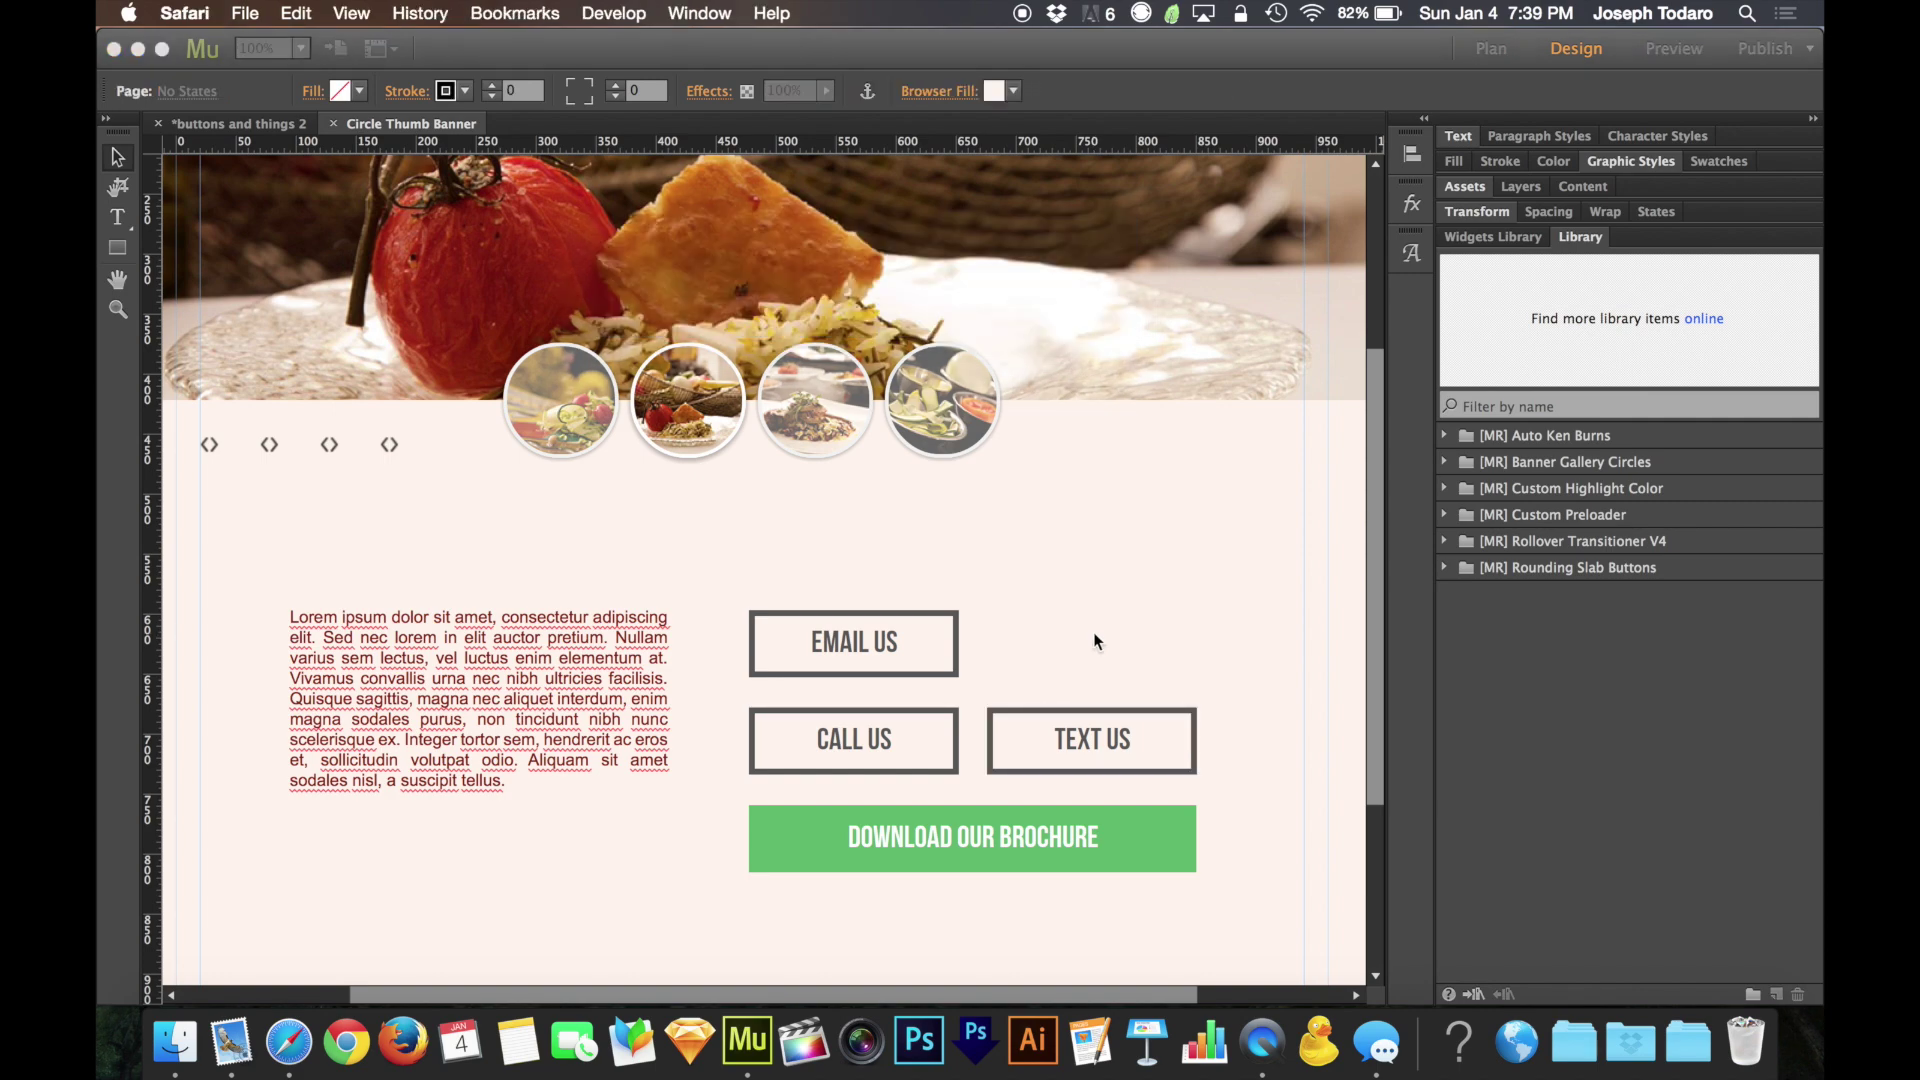
pyautogui.scroll(-4, 1350, 740)
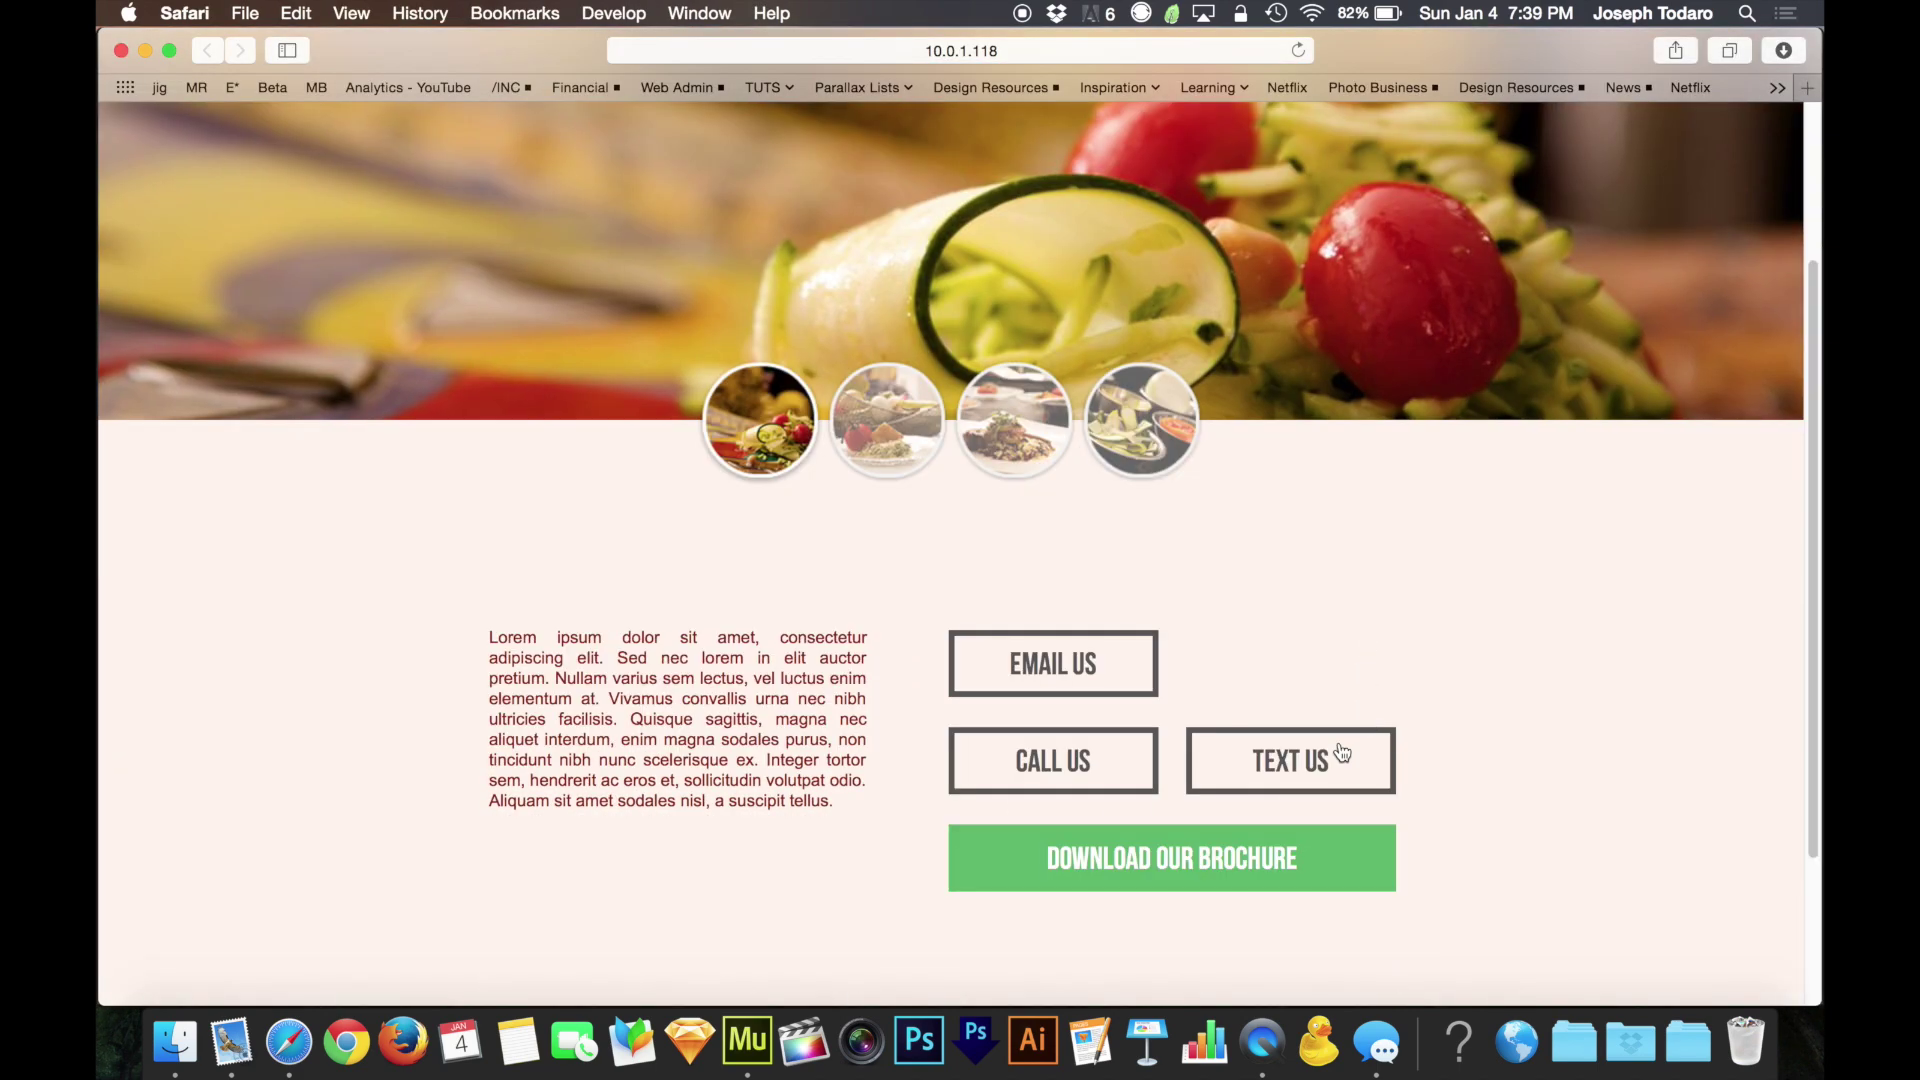
pyautogui.click(1295, 780)
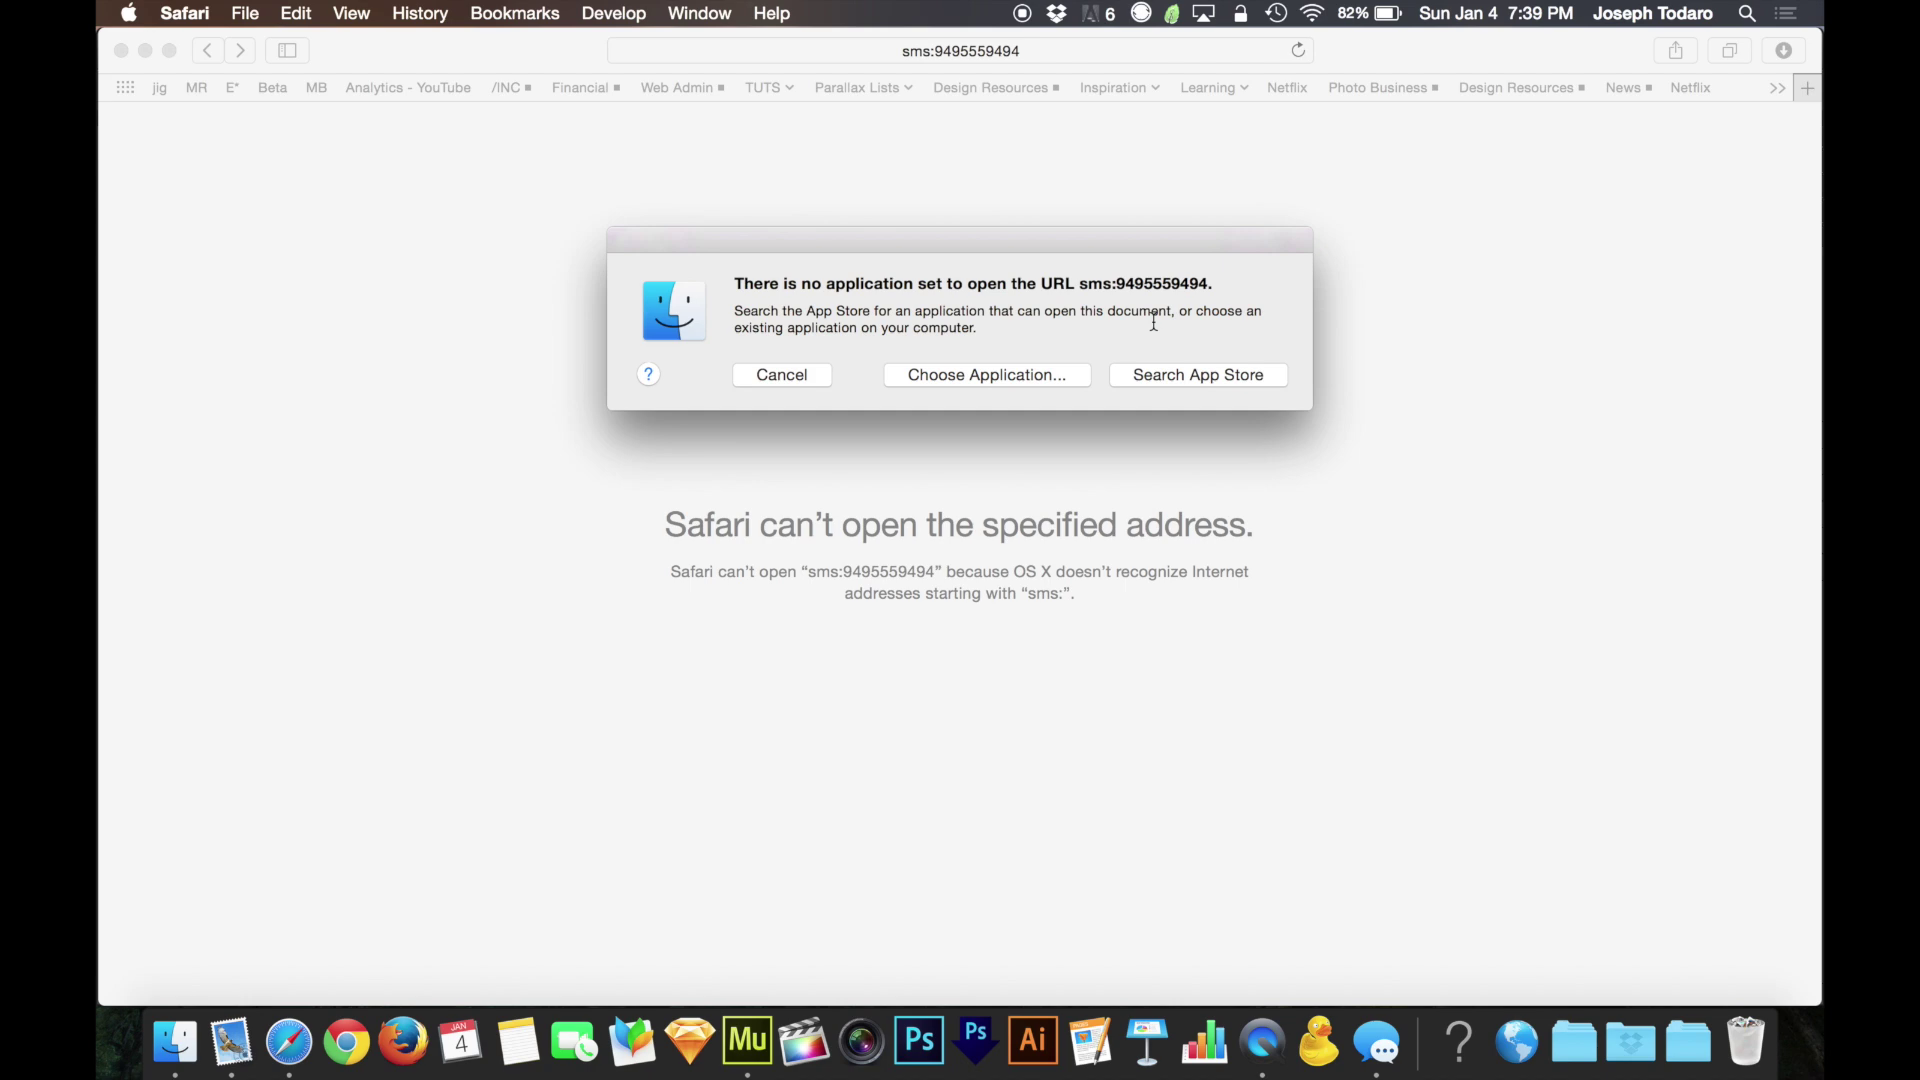
pyautogui.click(786, 374)
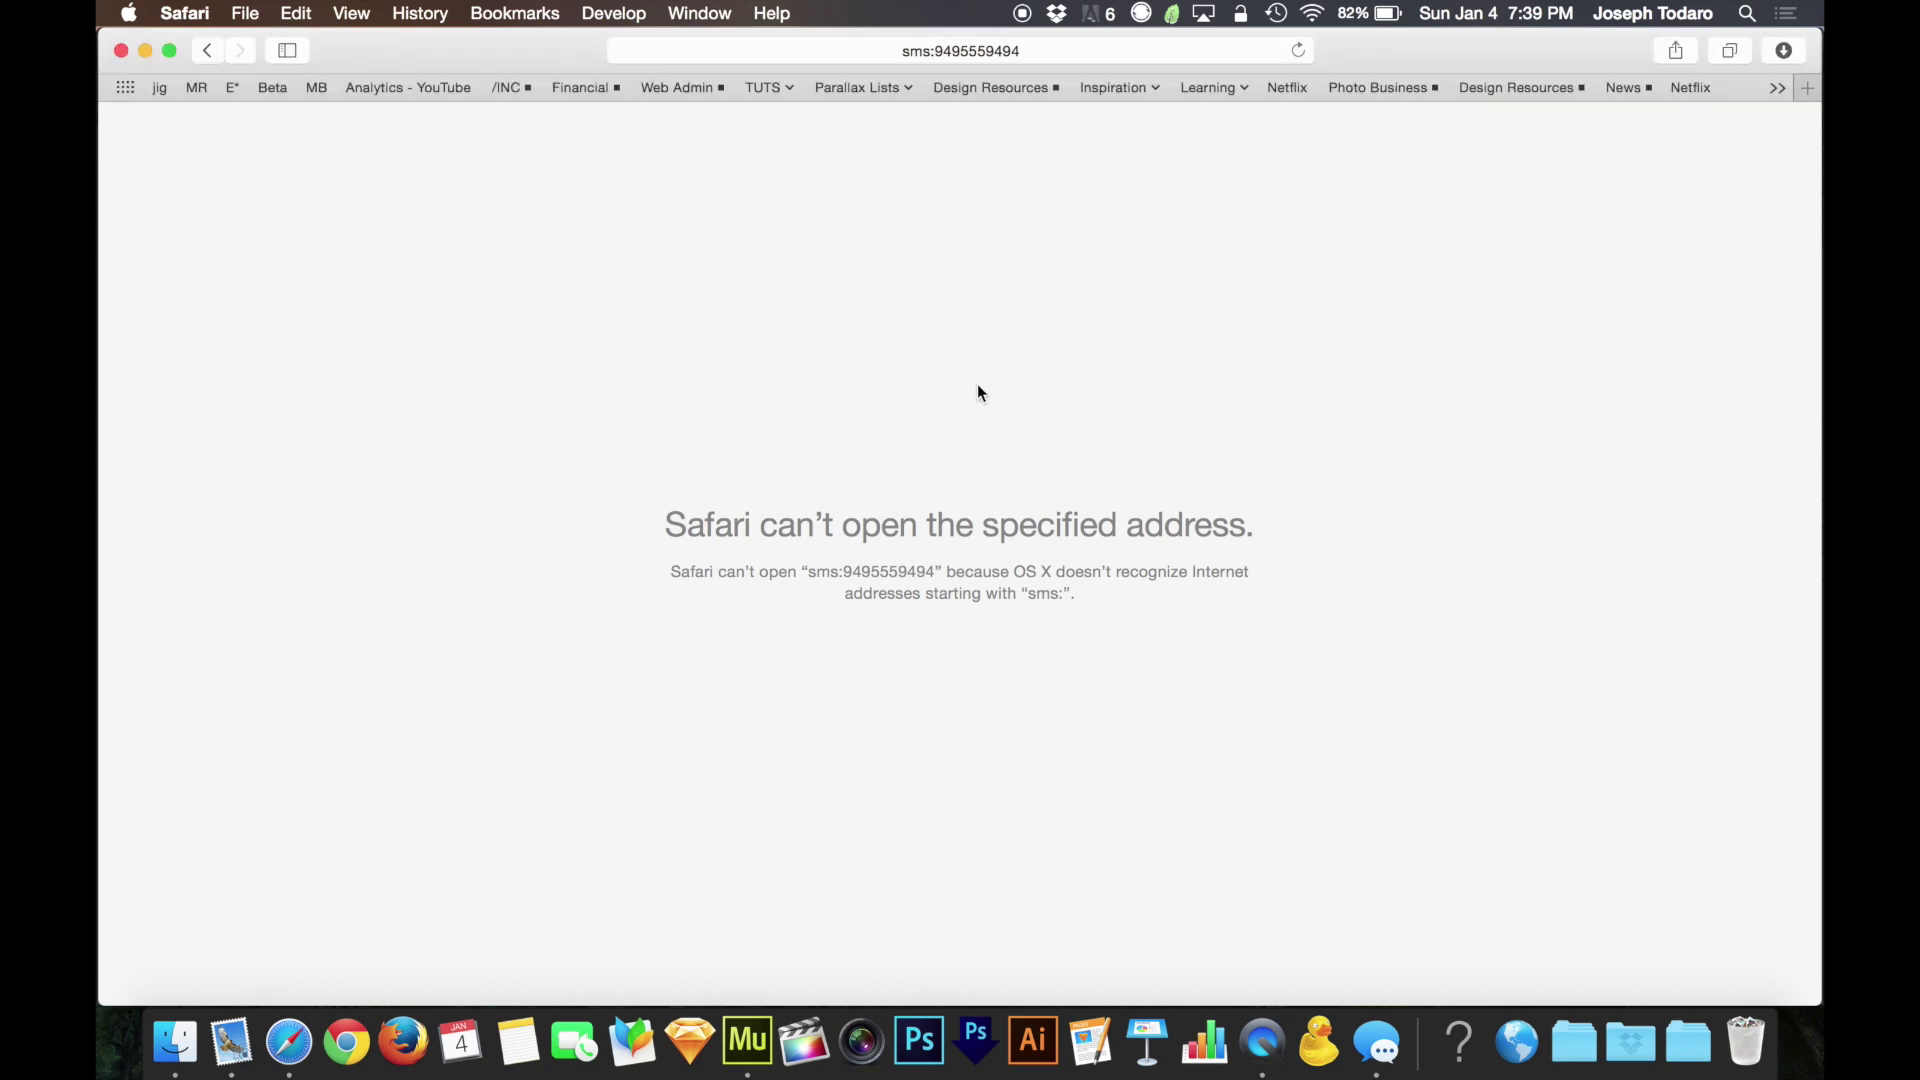
pyautogui.press('super+Tab')
pyautogui.click(1112, 738)
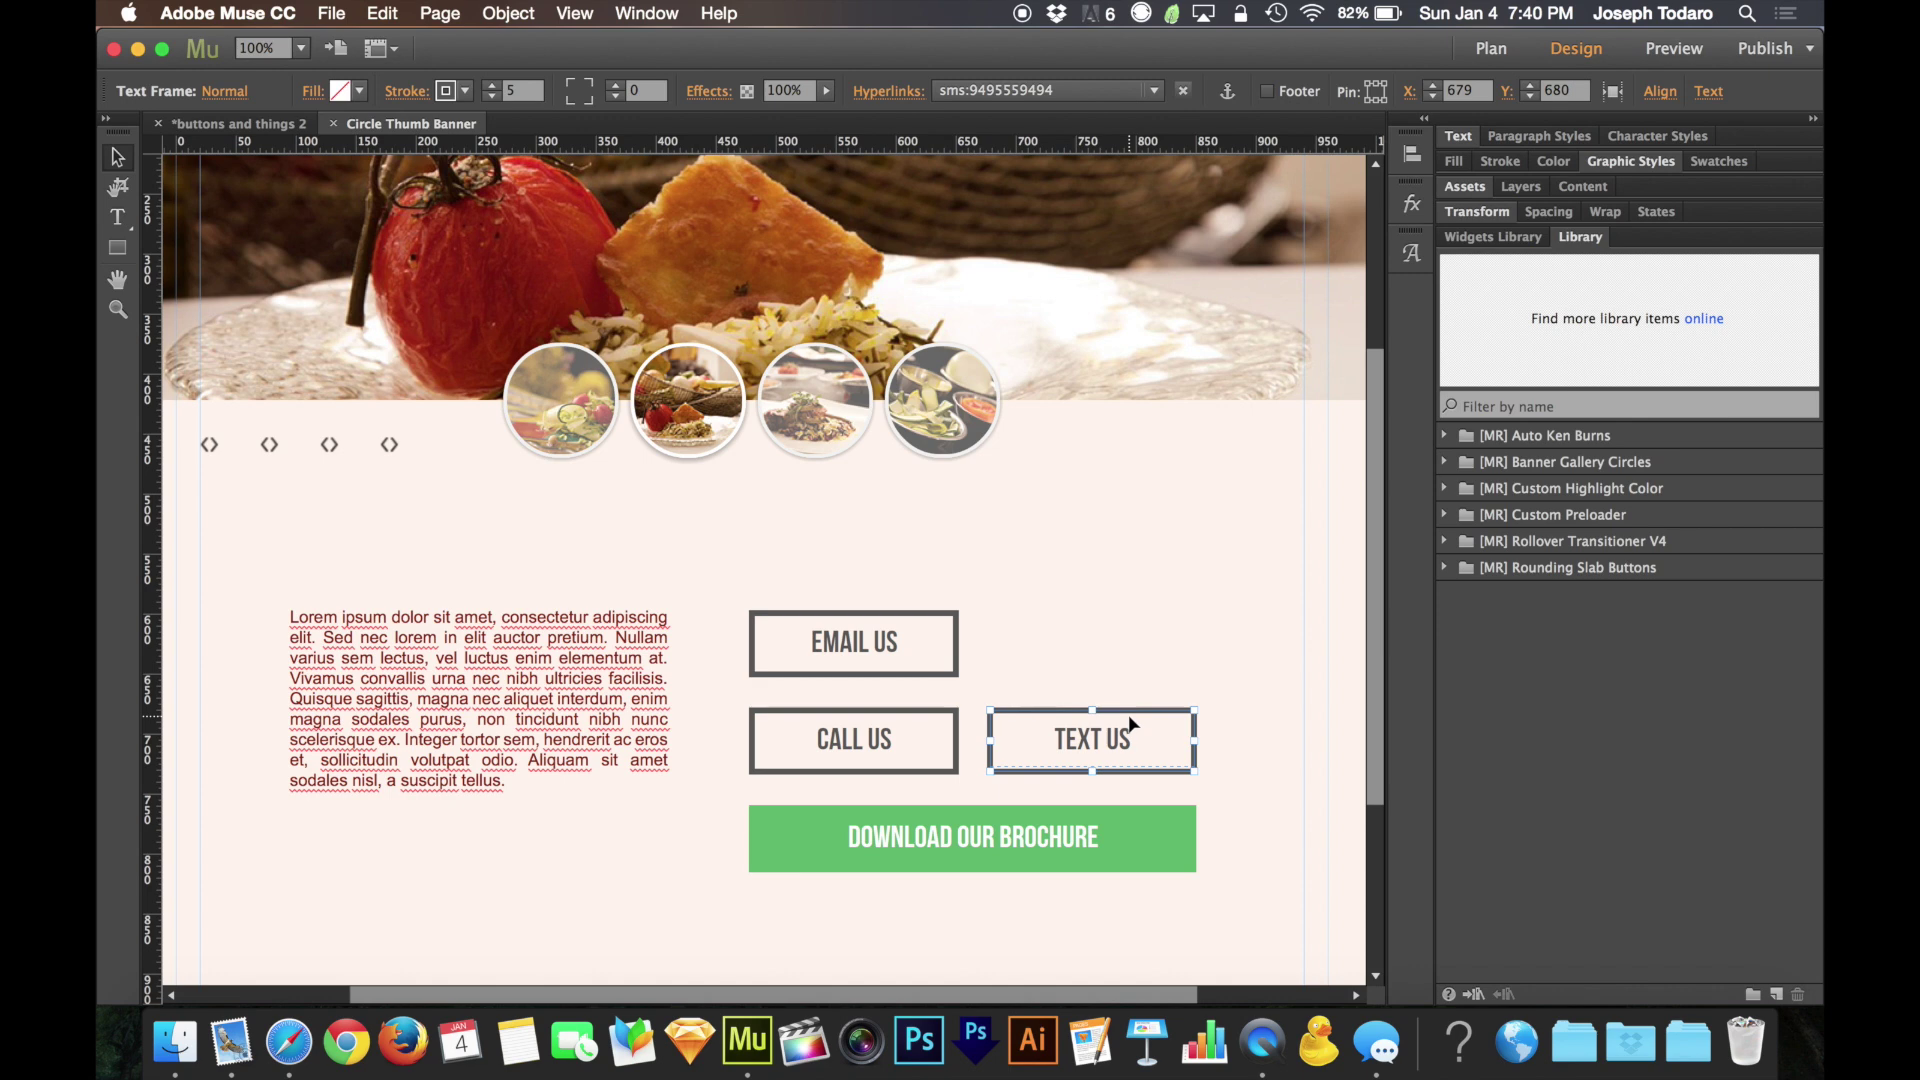
pyautogui.click(246, 128)
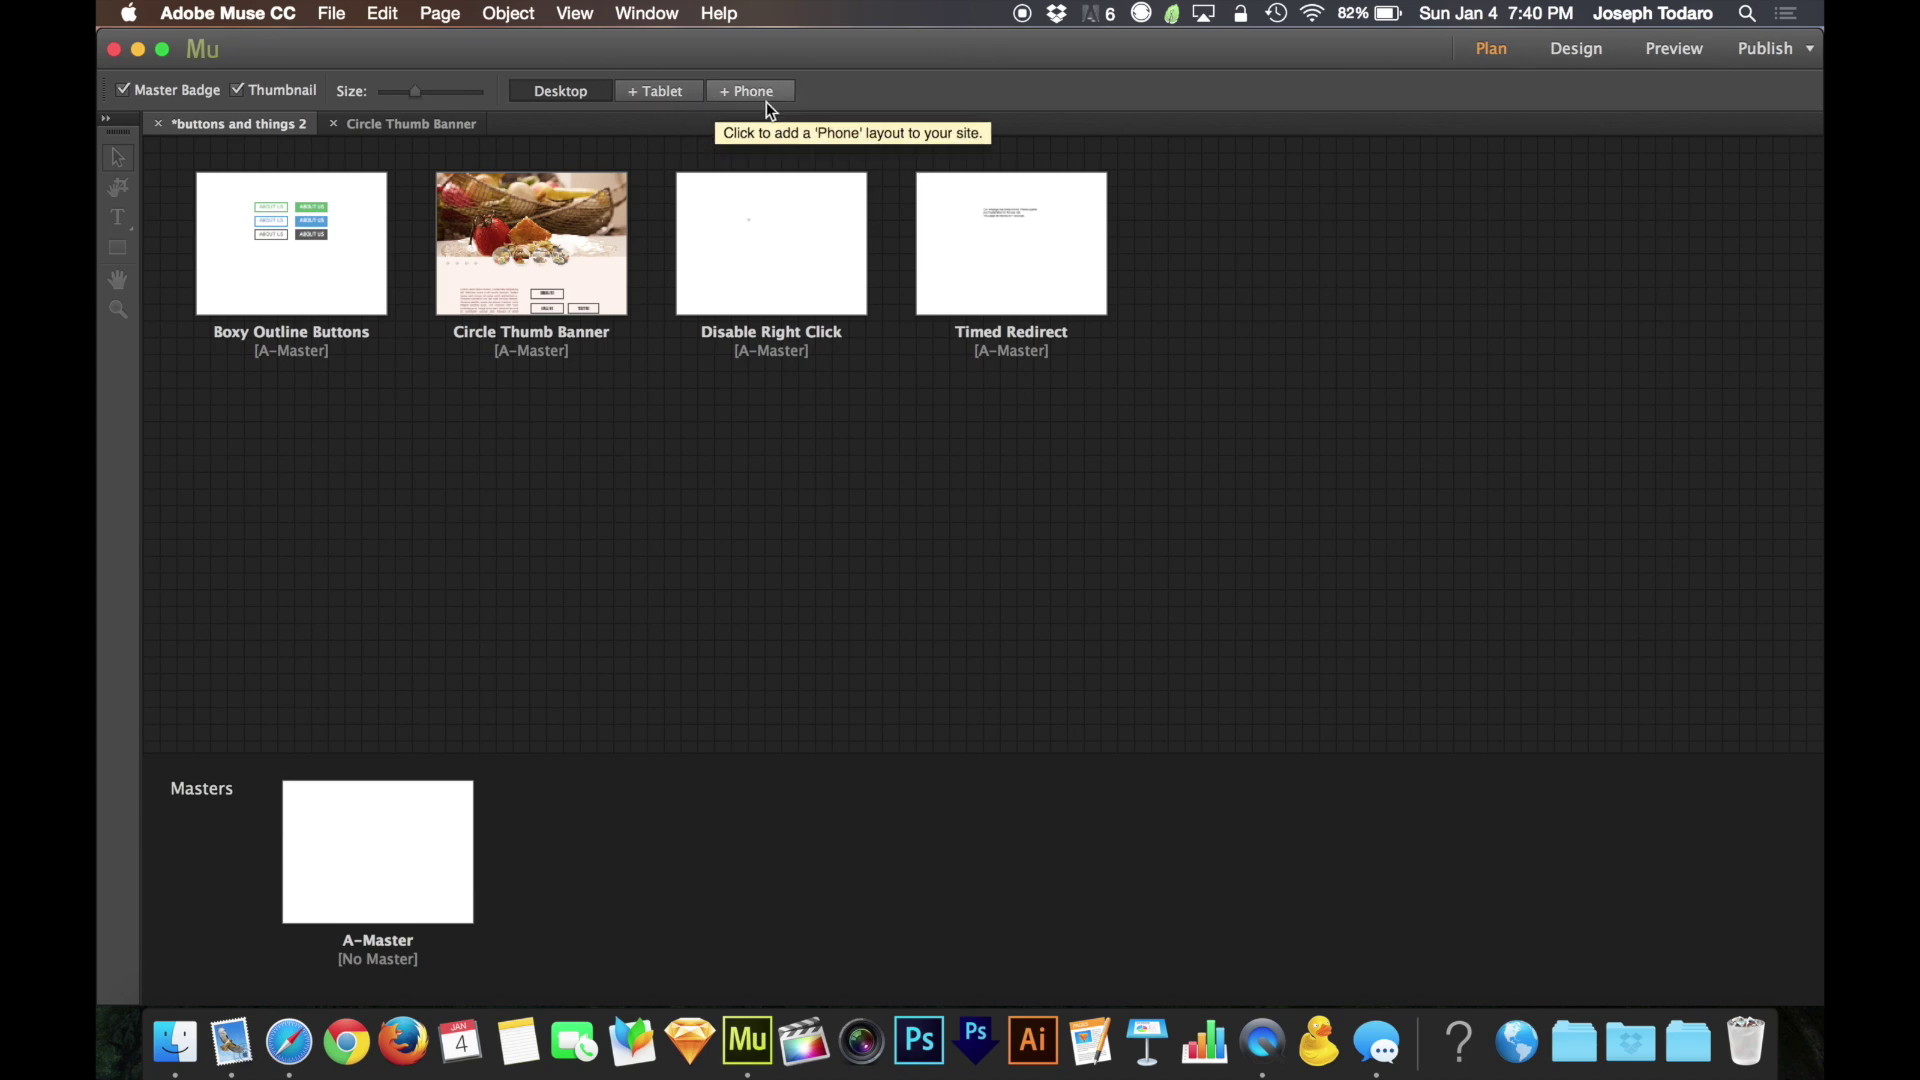
pyautogui.click(538, 268)
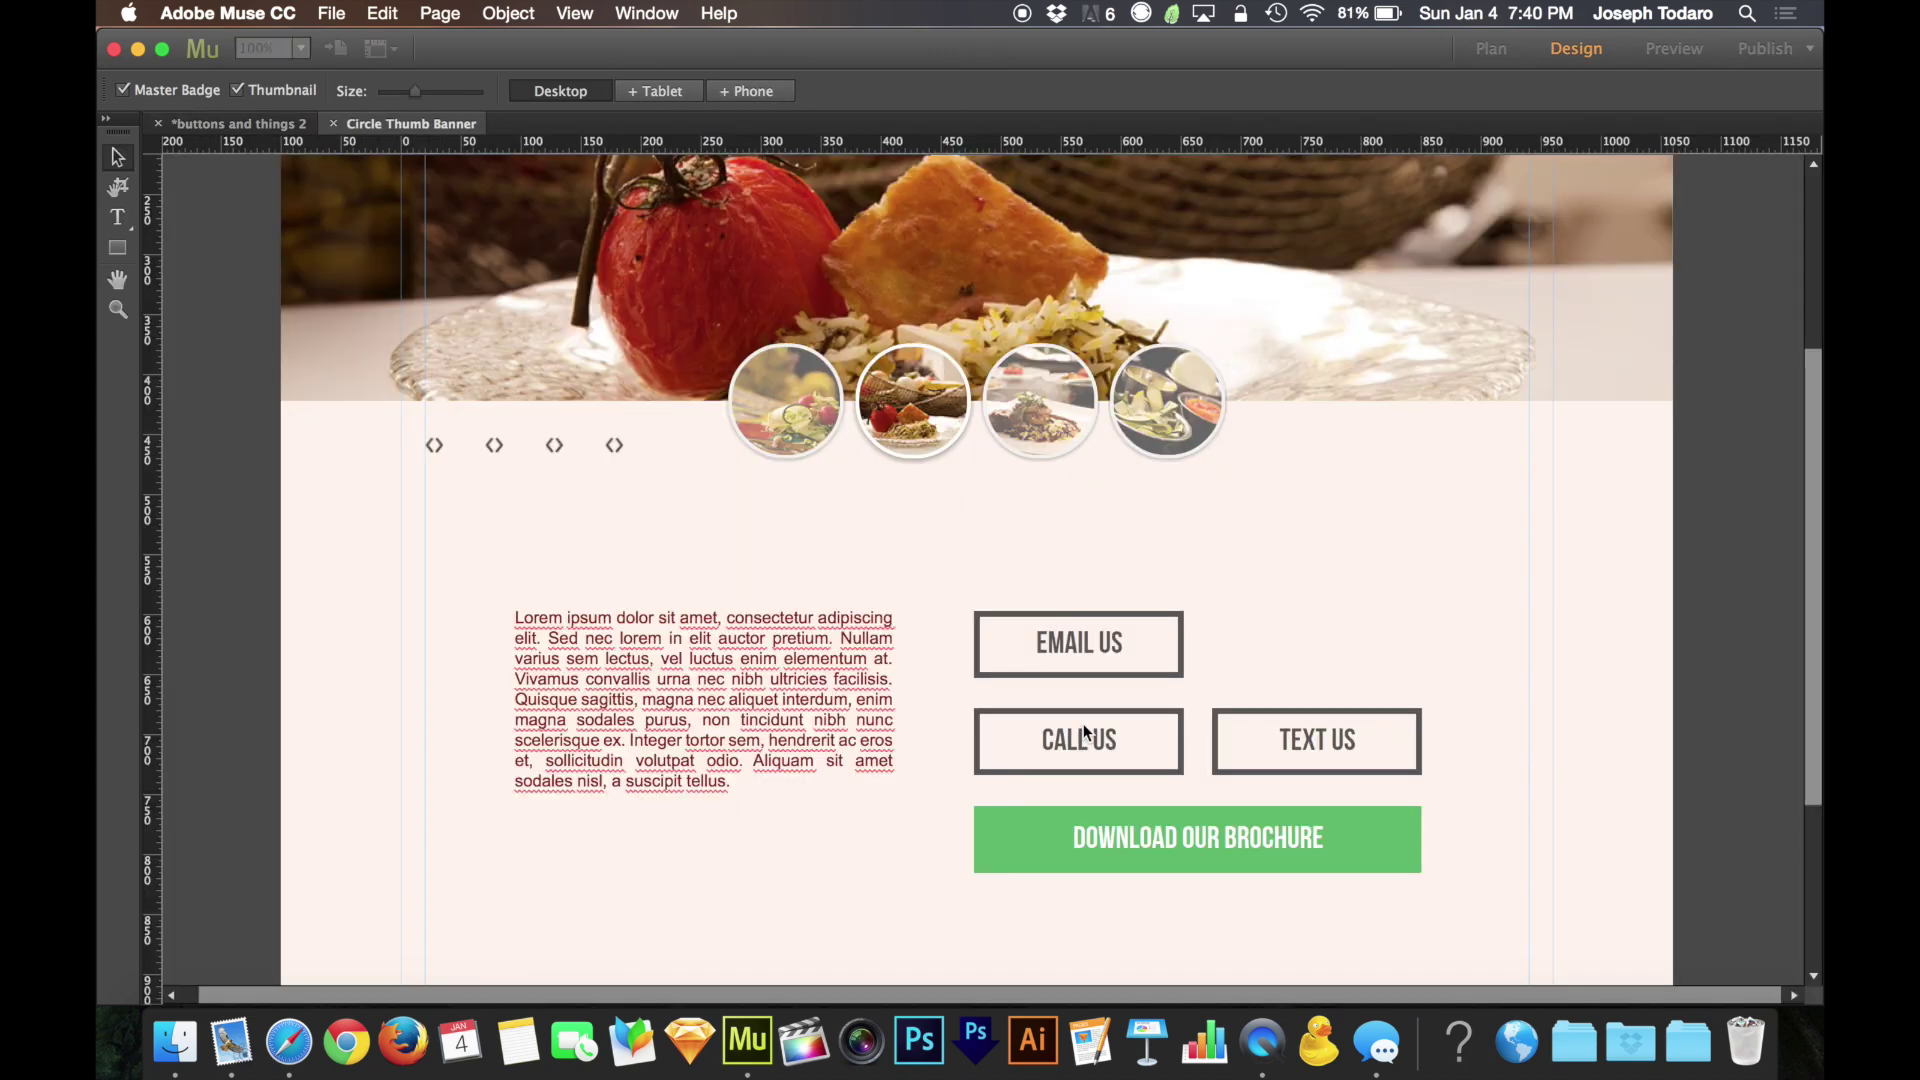
pyautogui.hscroll(5, 1276, 606)
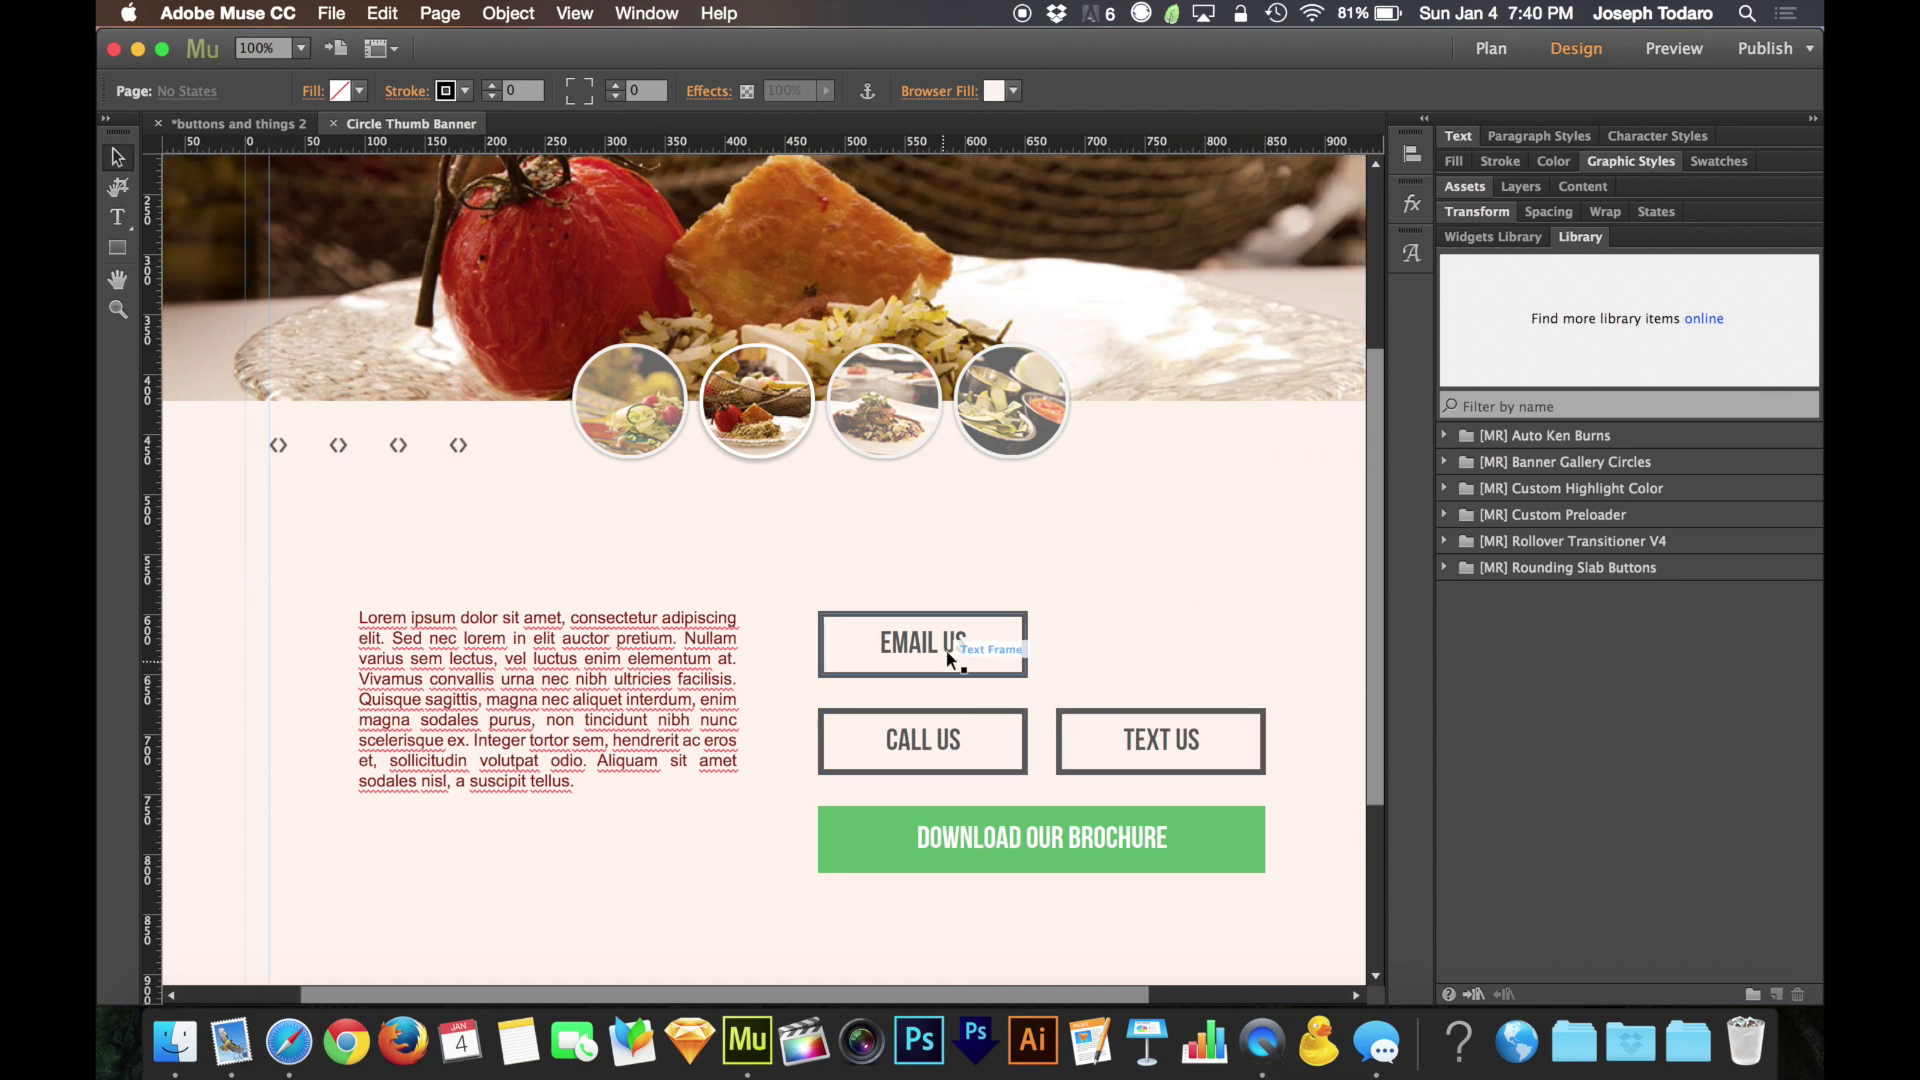
# Append ?body=I want to hire you to the TEXT US button's sms link
pyautogui.click(1209, 738)
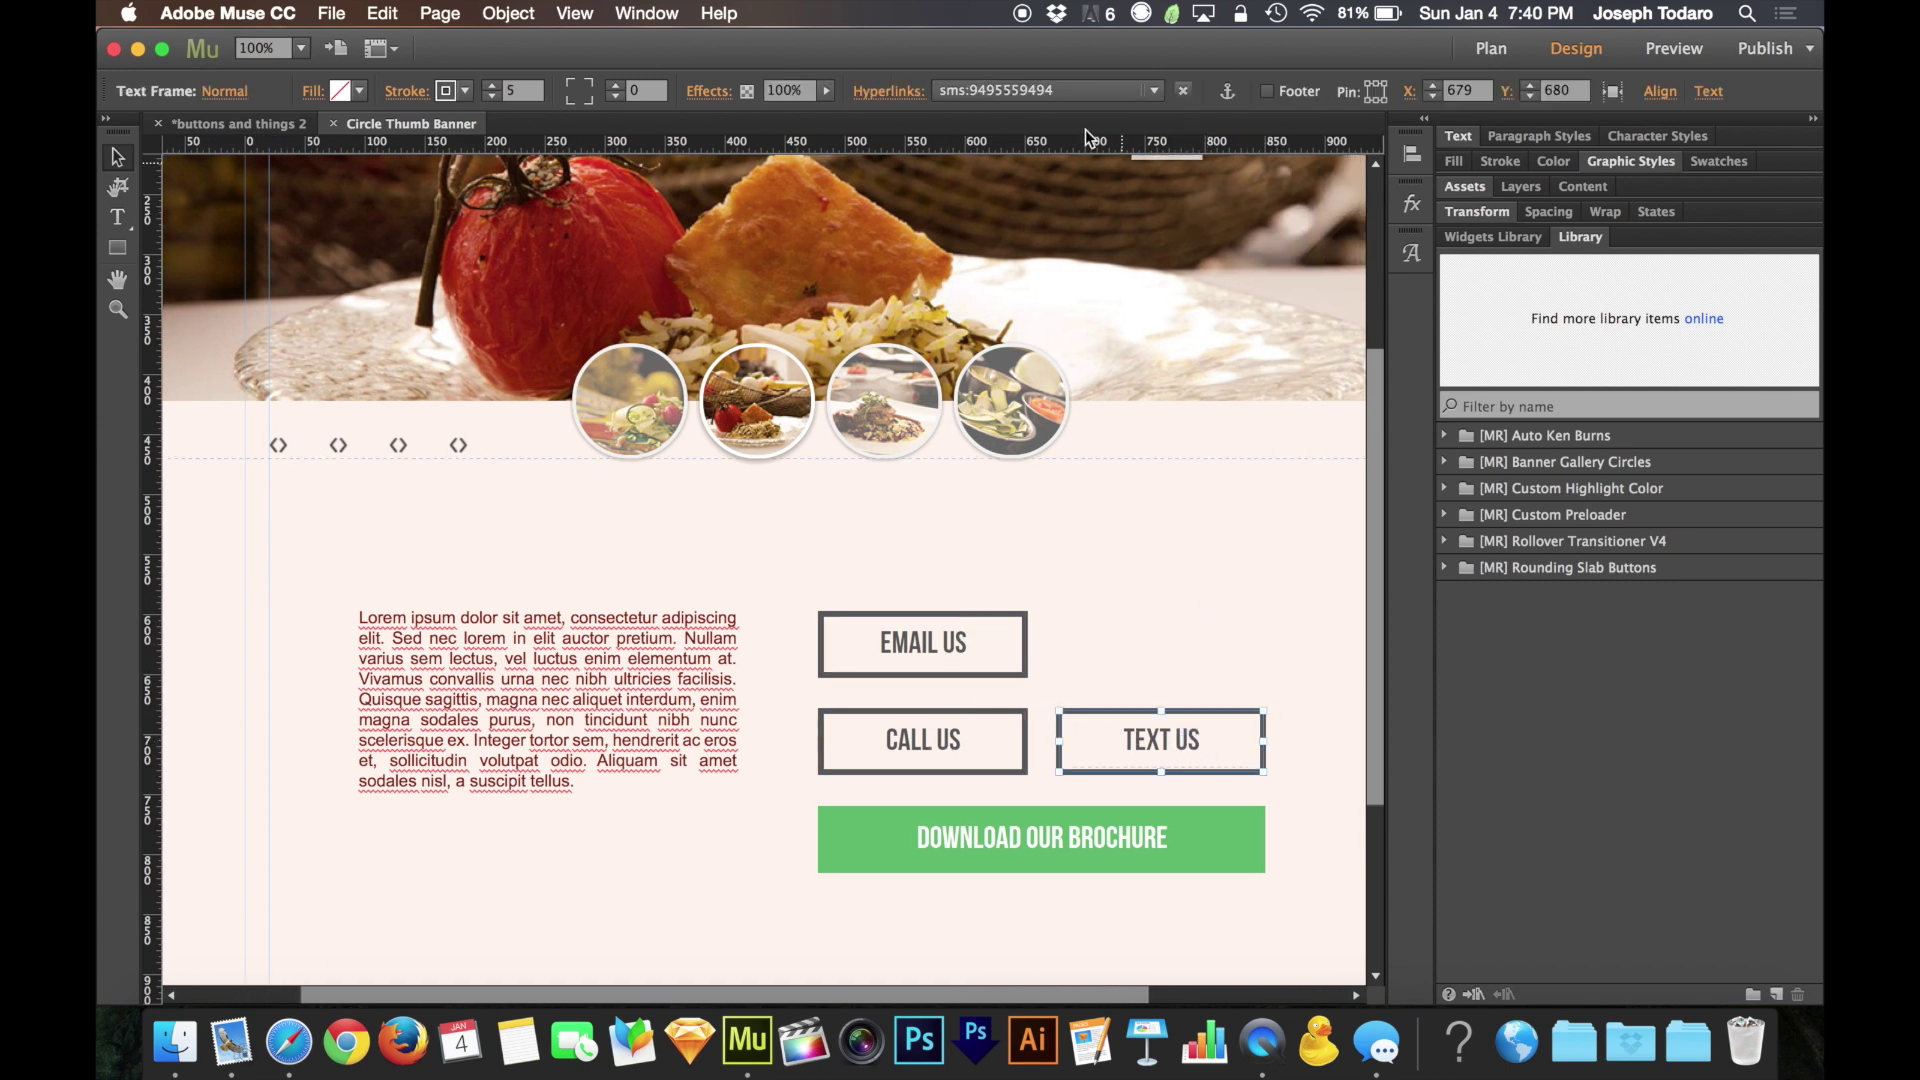
pyautogui.click(1056, 93)
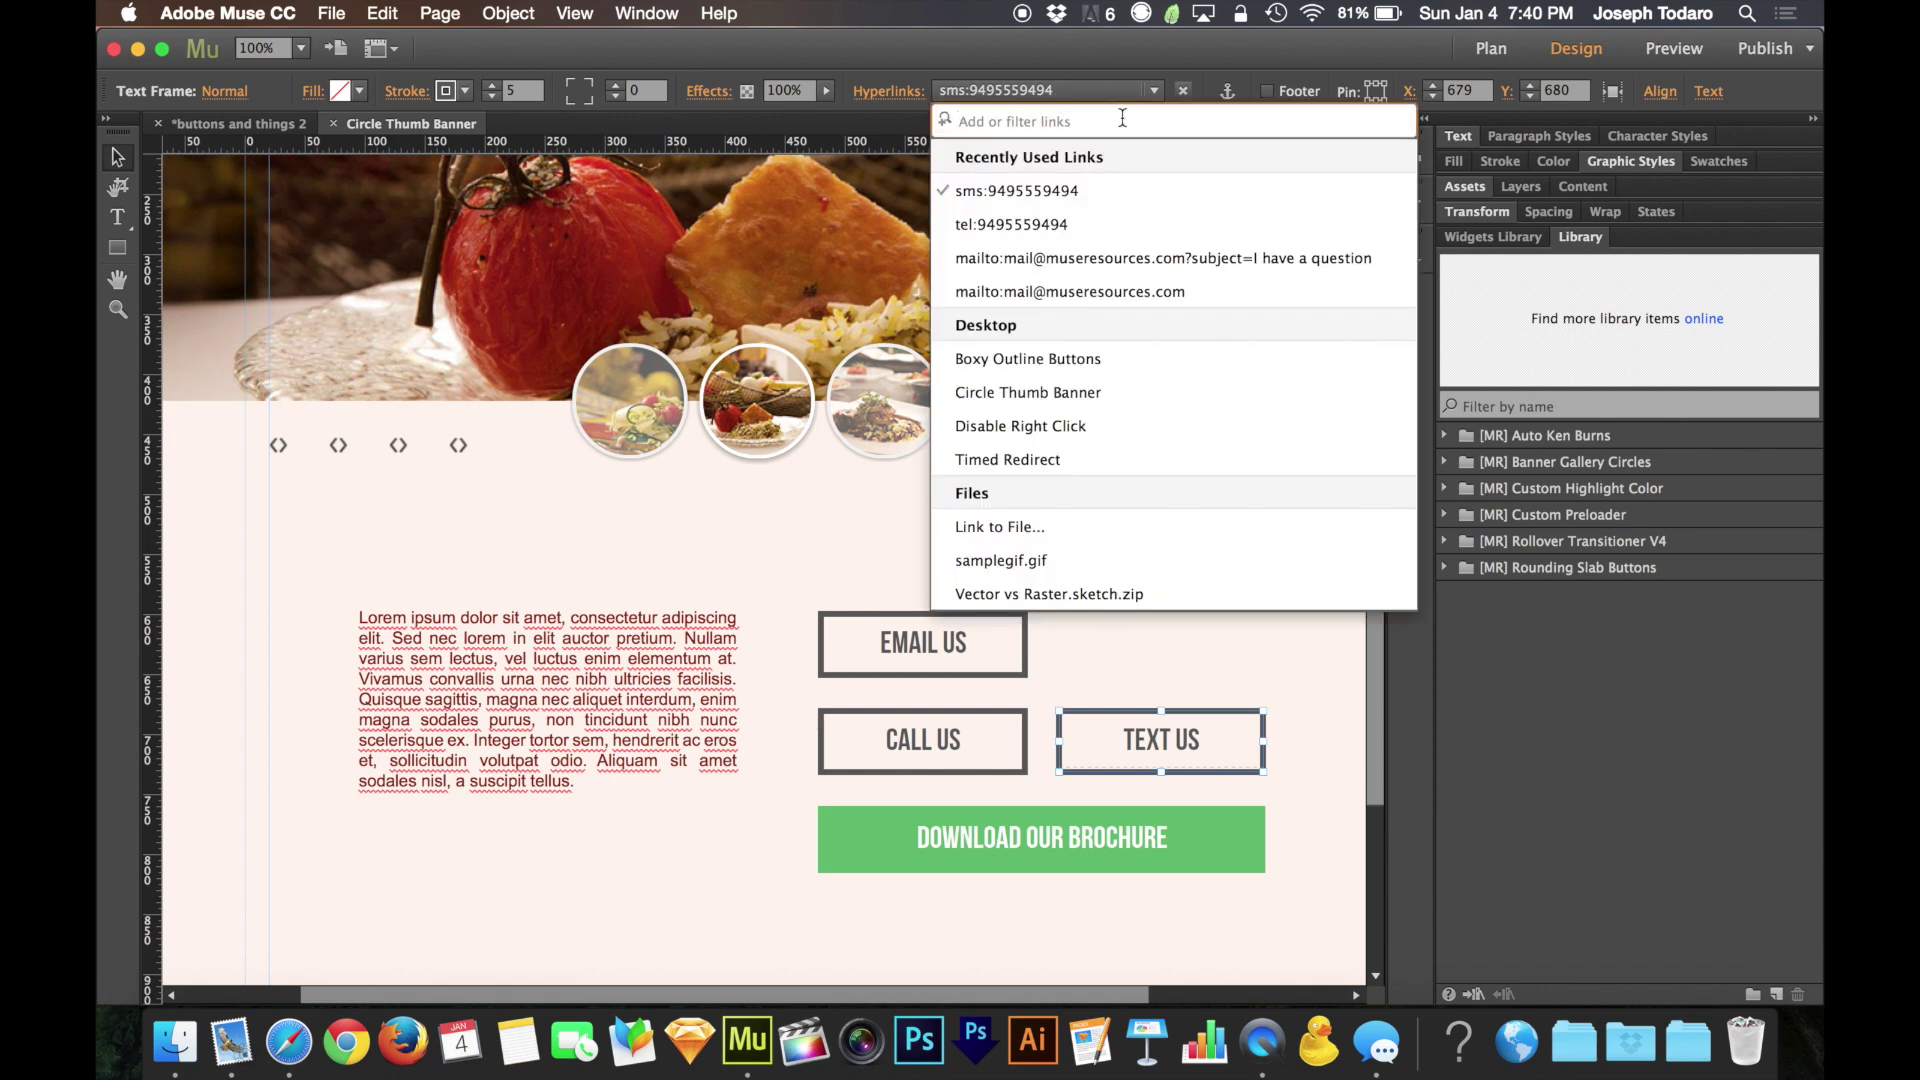
pyautogui.click(1089, 192)
pyautogui.click(1090, 88)
pyautogui.write('?b')
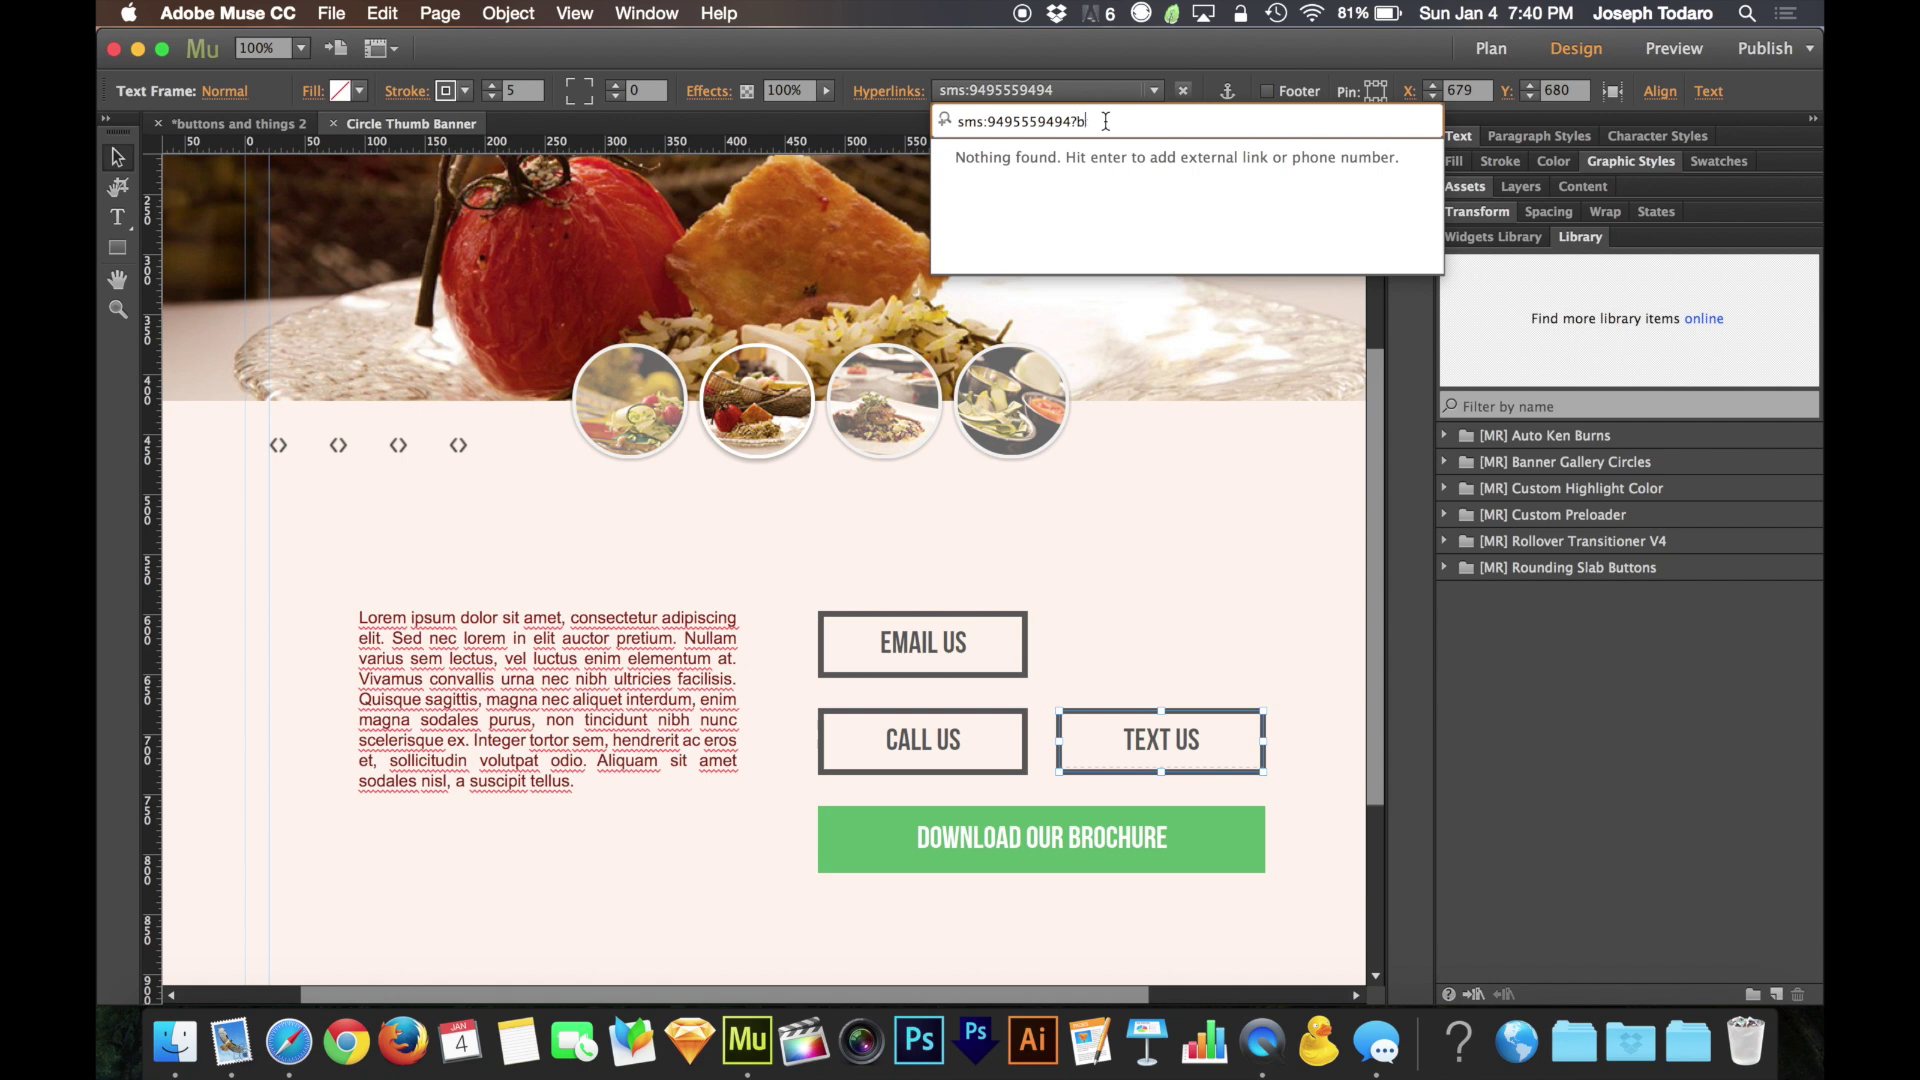
pyautogui.write('ody=I want to hire you')
pyautogui.press('Return')
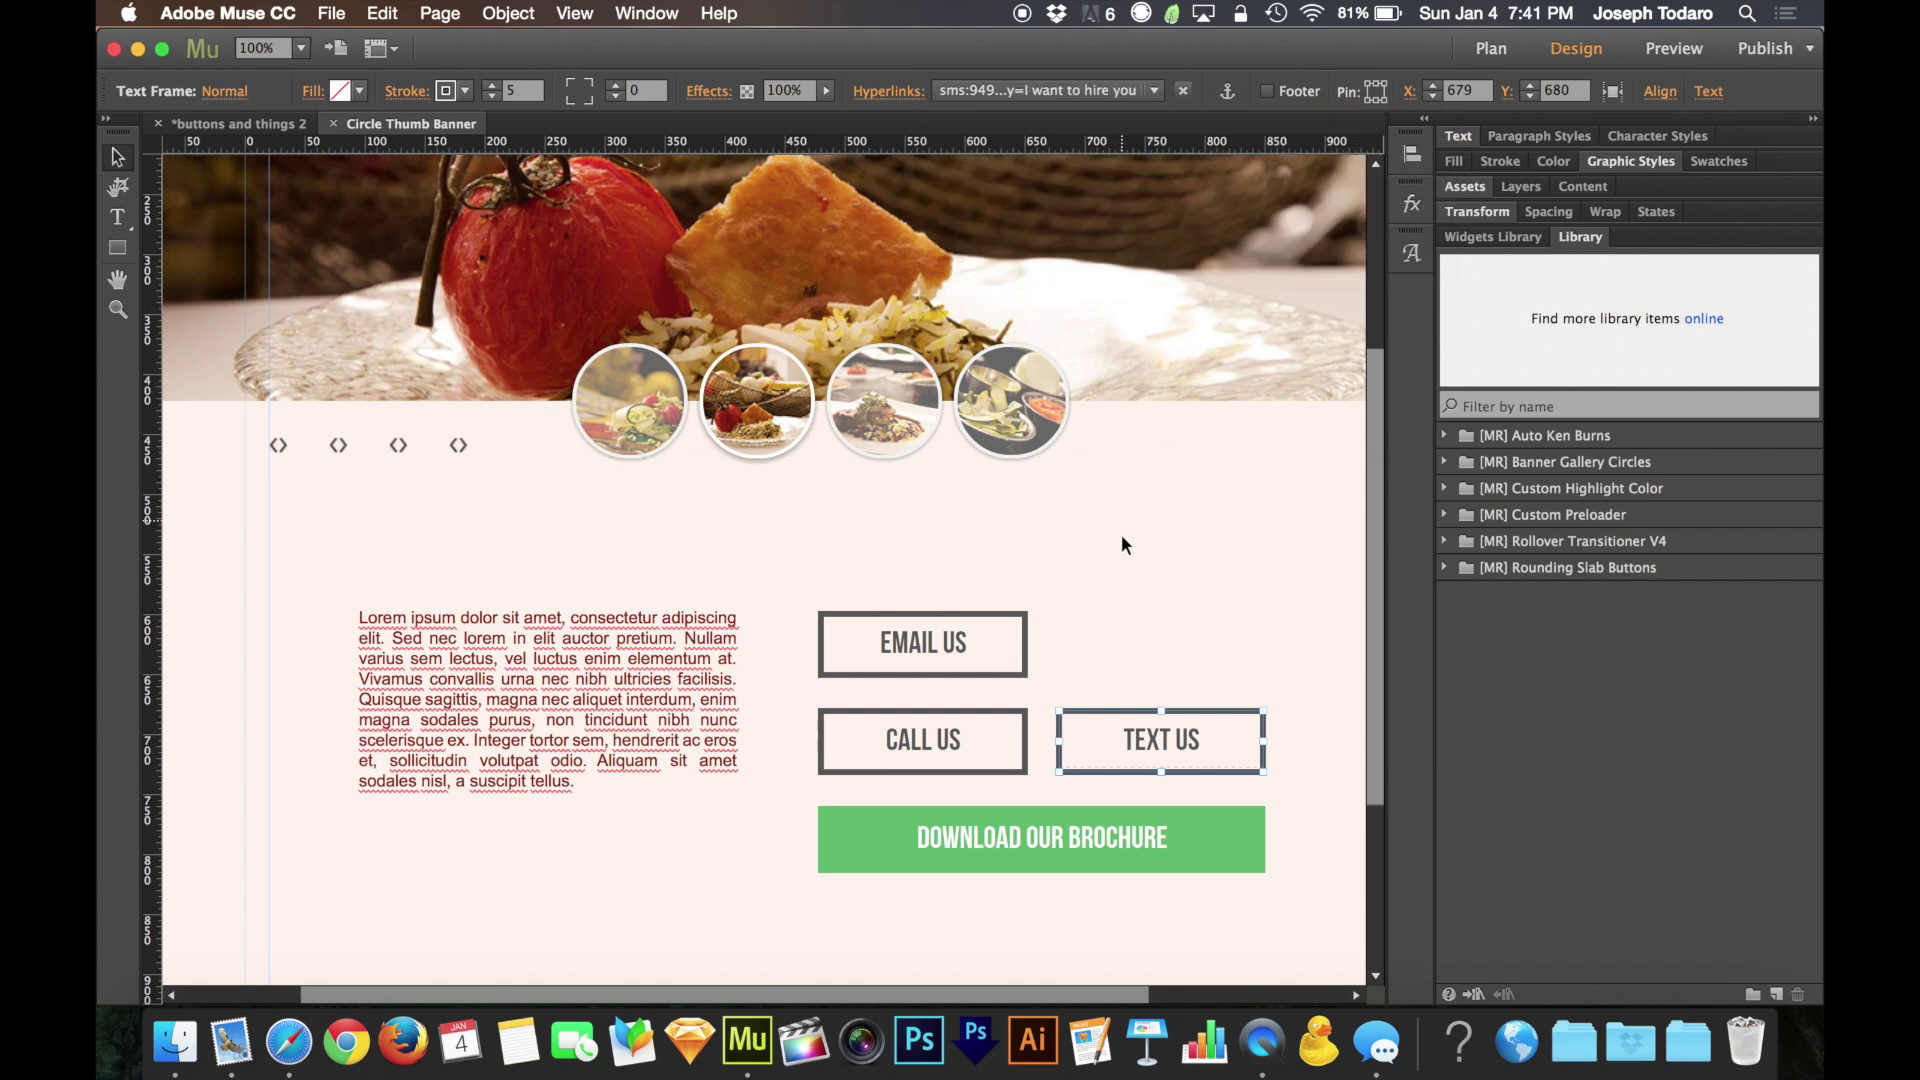
pyautogui.click(1122, 546)
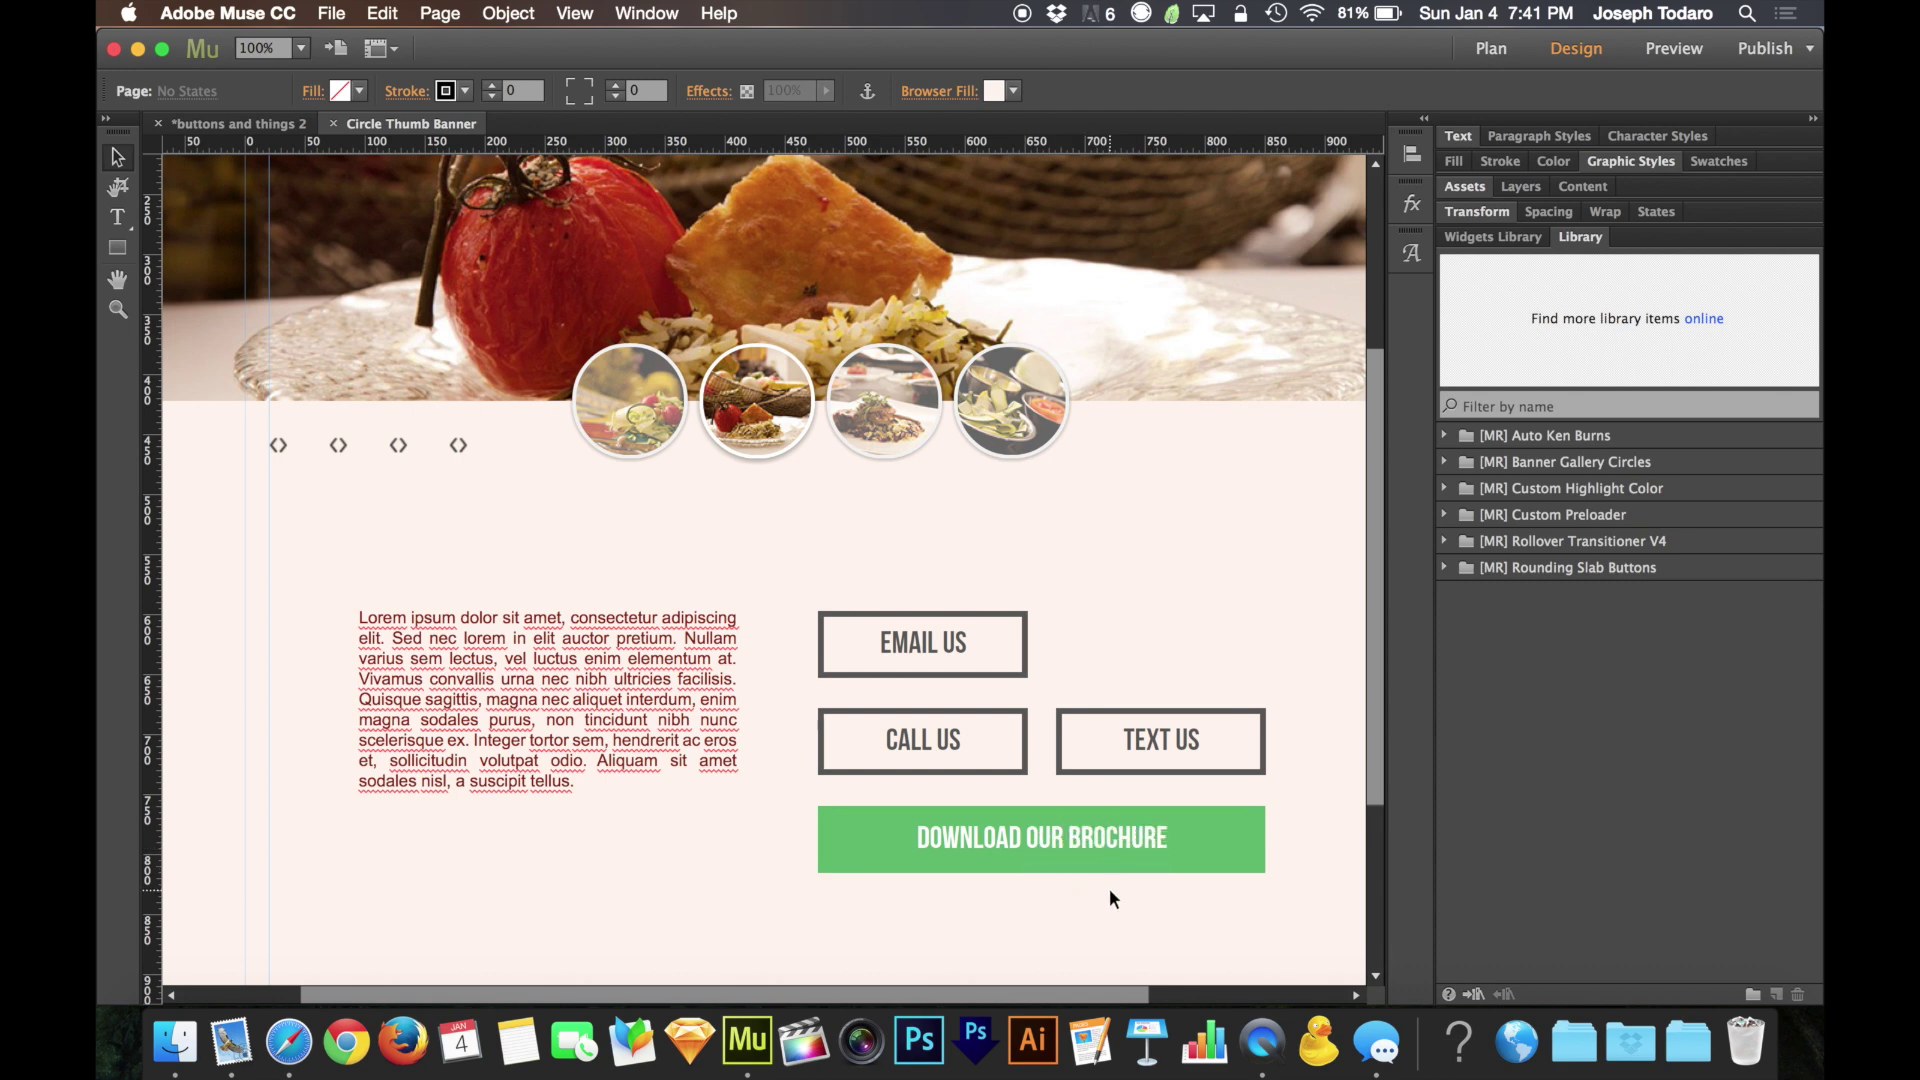
# Select the Download Our Brochure button and view its Hyperlinks dropdown of link options
pyautogui.hscroll(1, 1108, 897)
pyautogui.click(1113, 845)
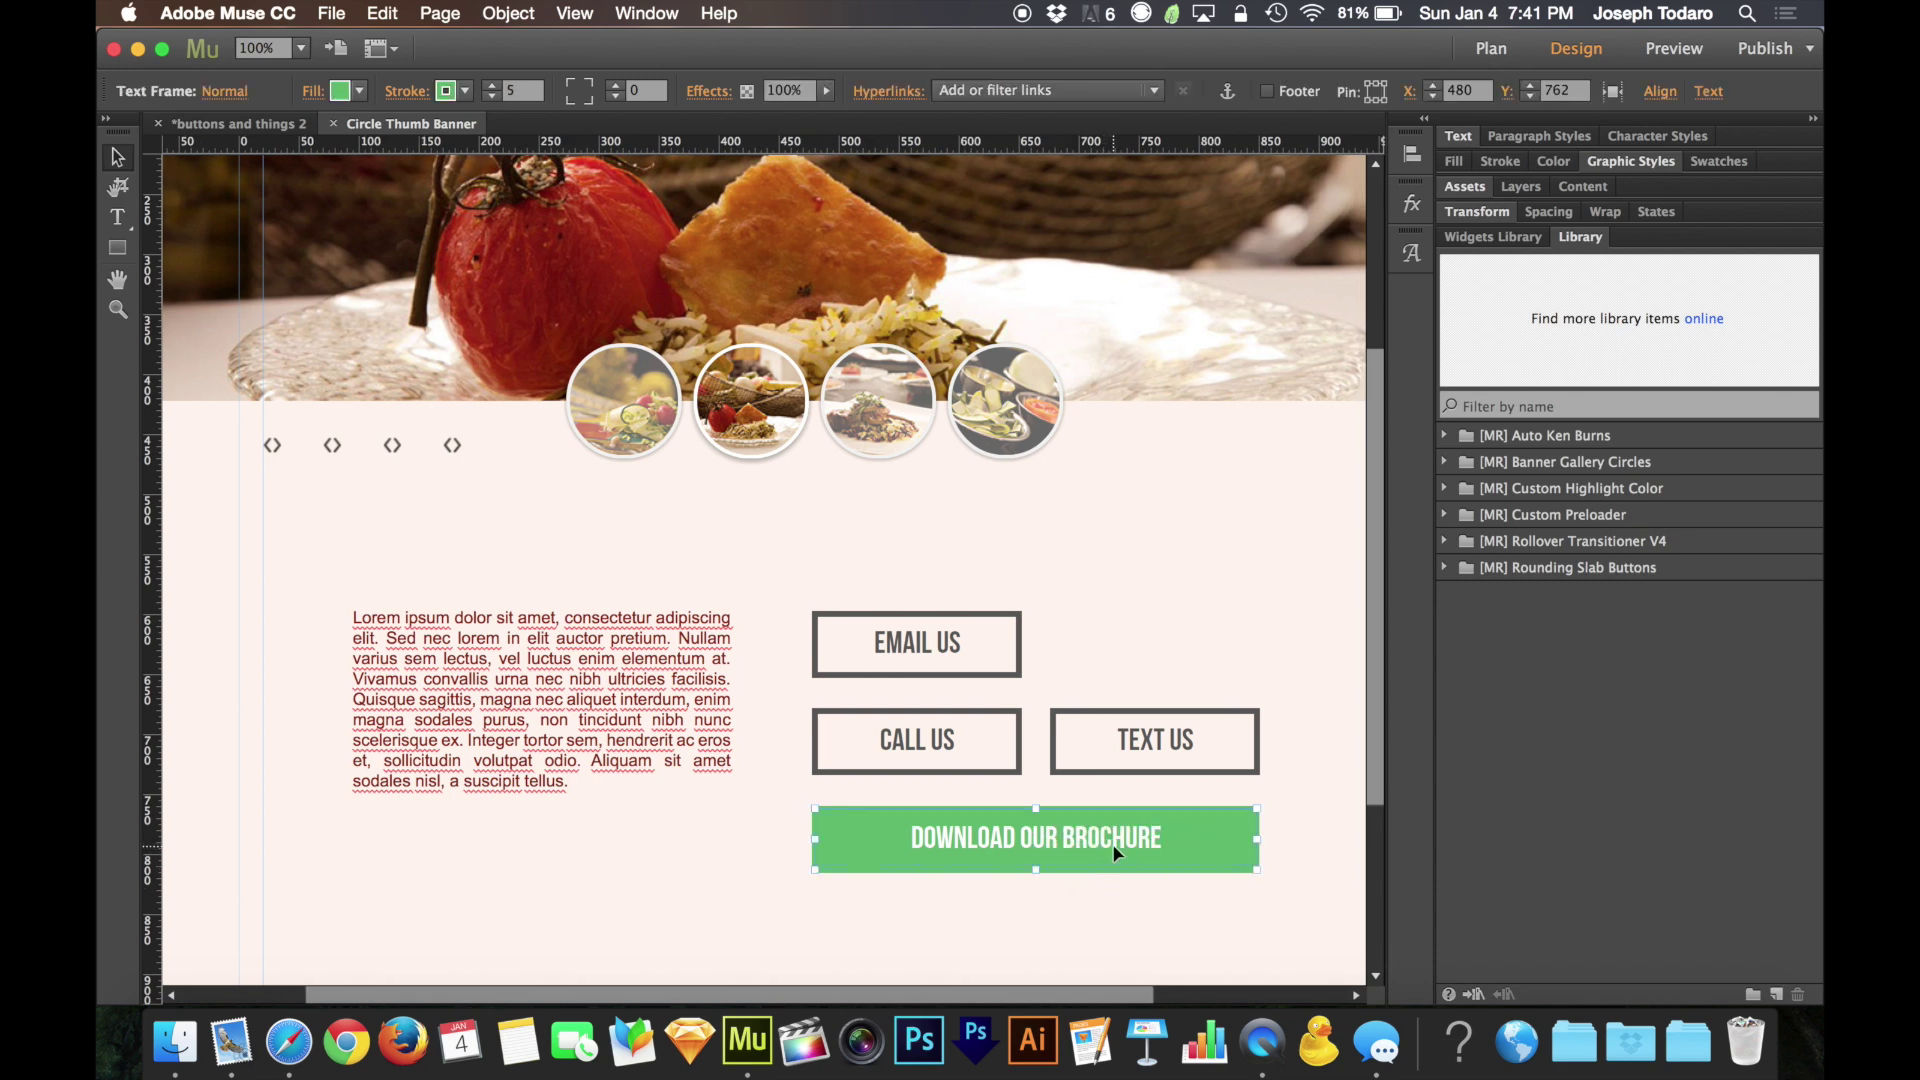
pyautogui.click(1075, 93)
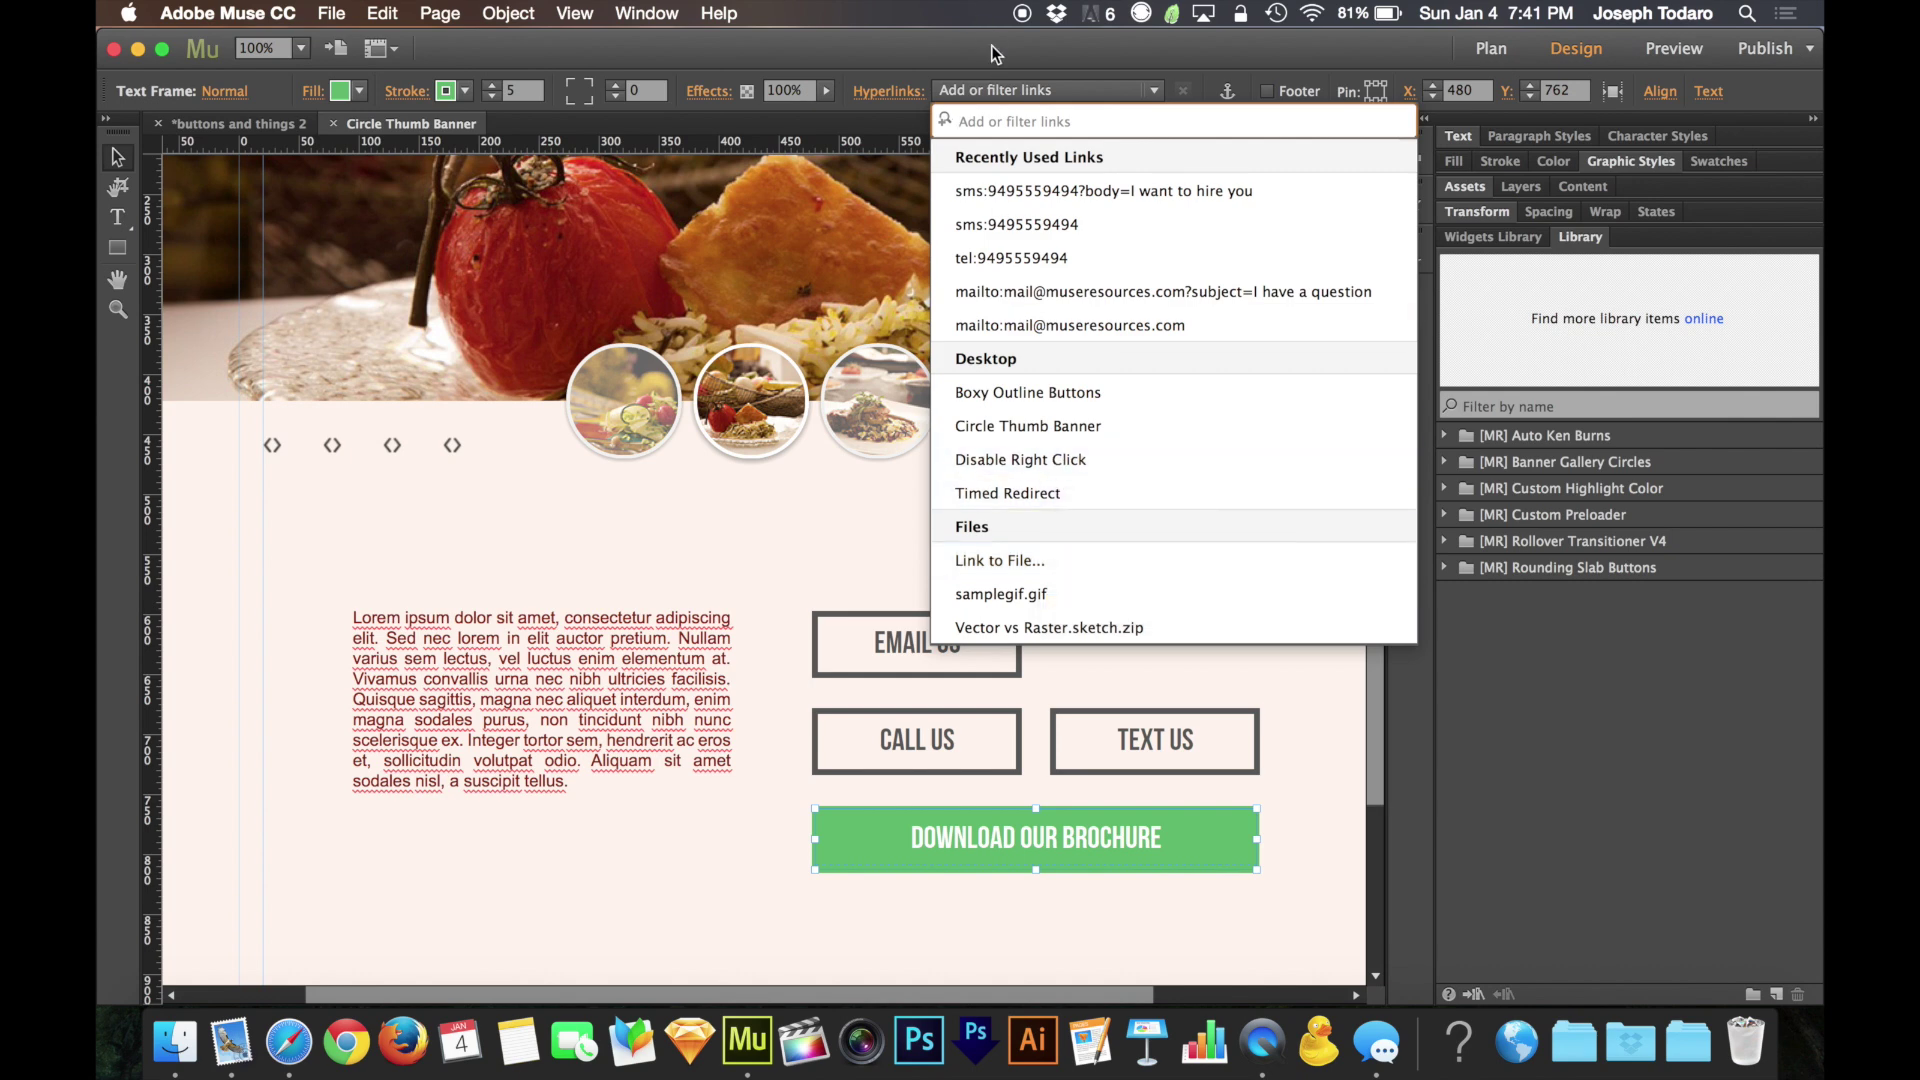
pyautogui.click(1008, 89)
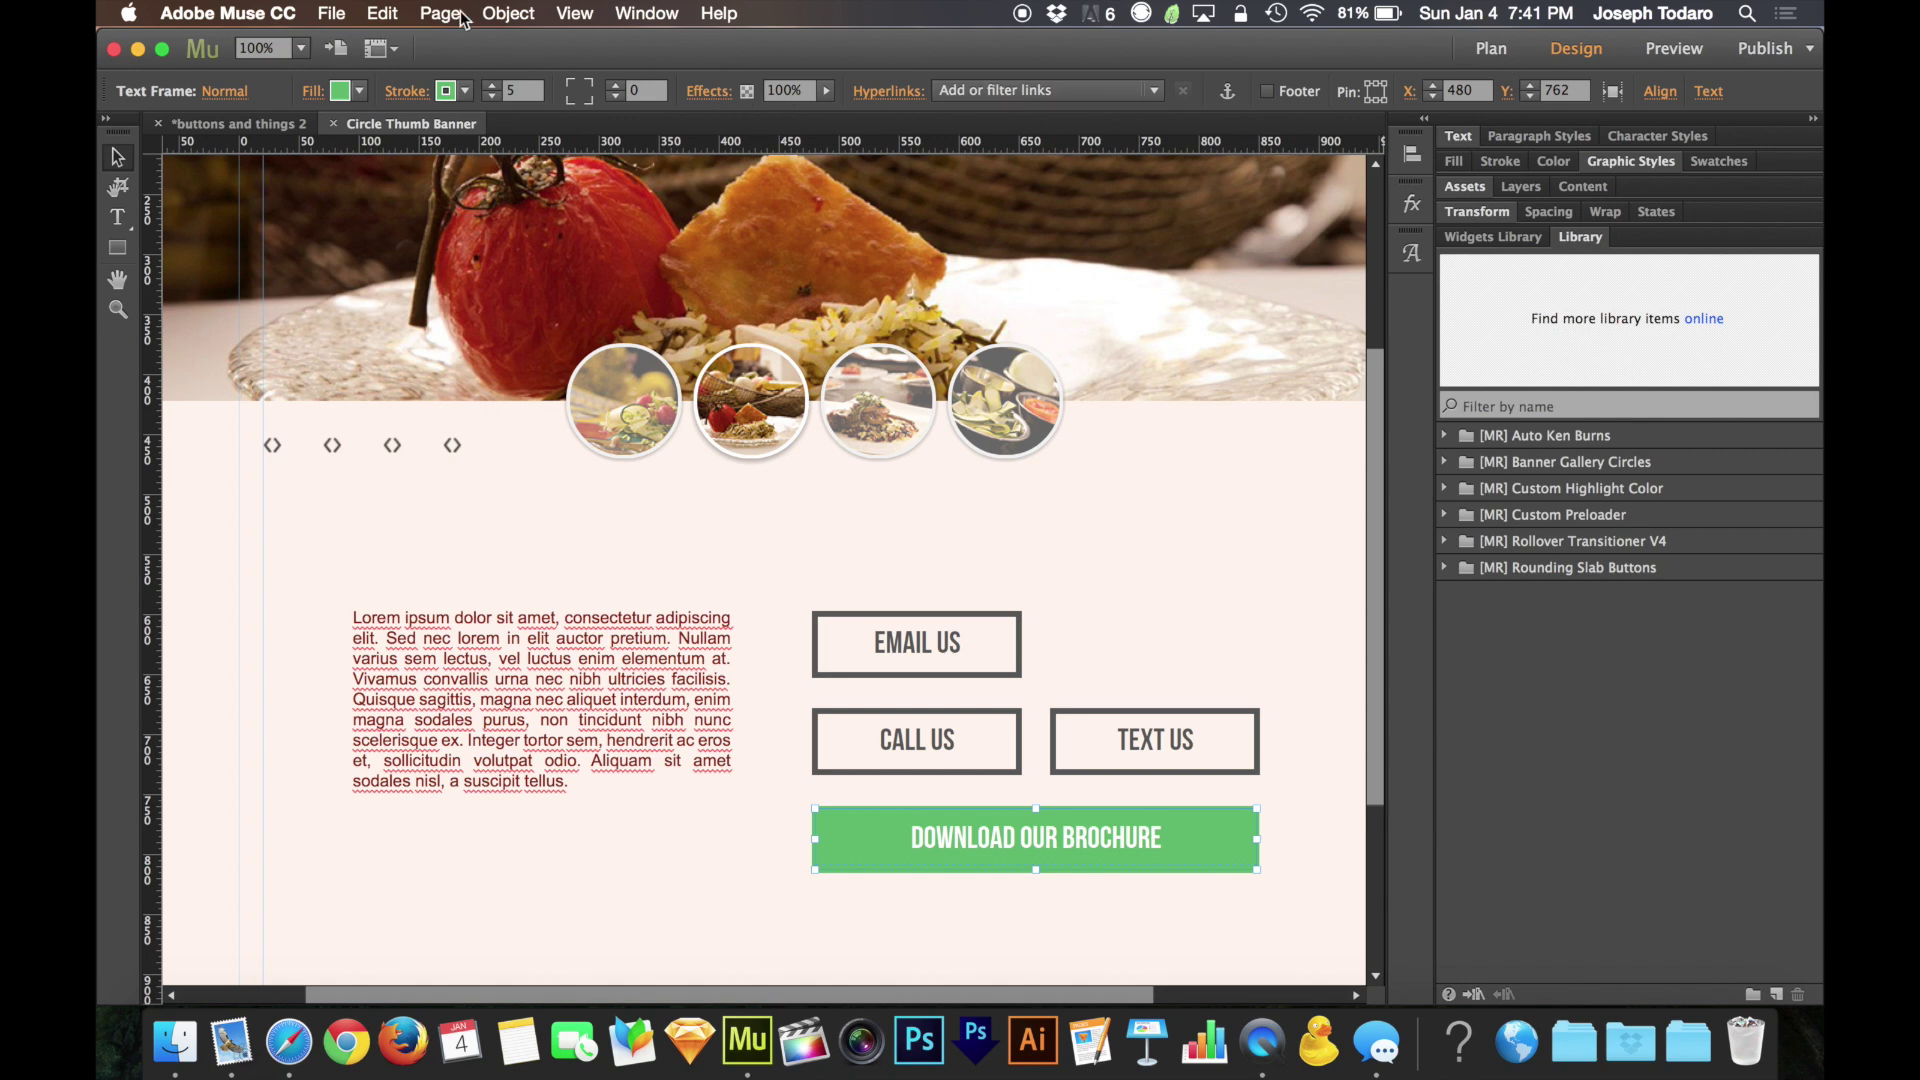
# Delete the Vector vs Raster.sketch.zip file from the Assets panel, then collapse the panel
pyautogui.click(332, 12)
pyautogui.click(1464, 185)
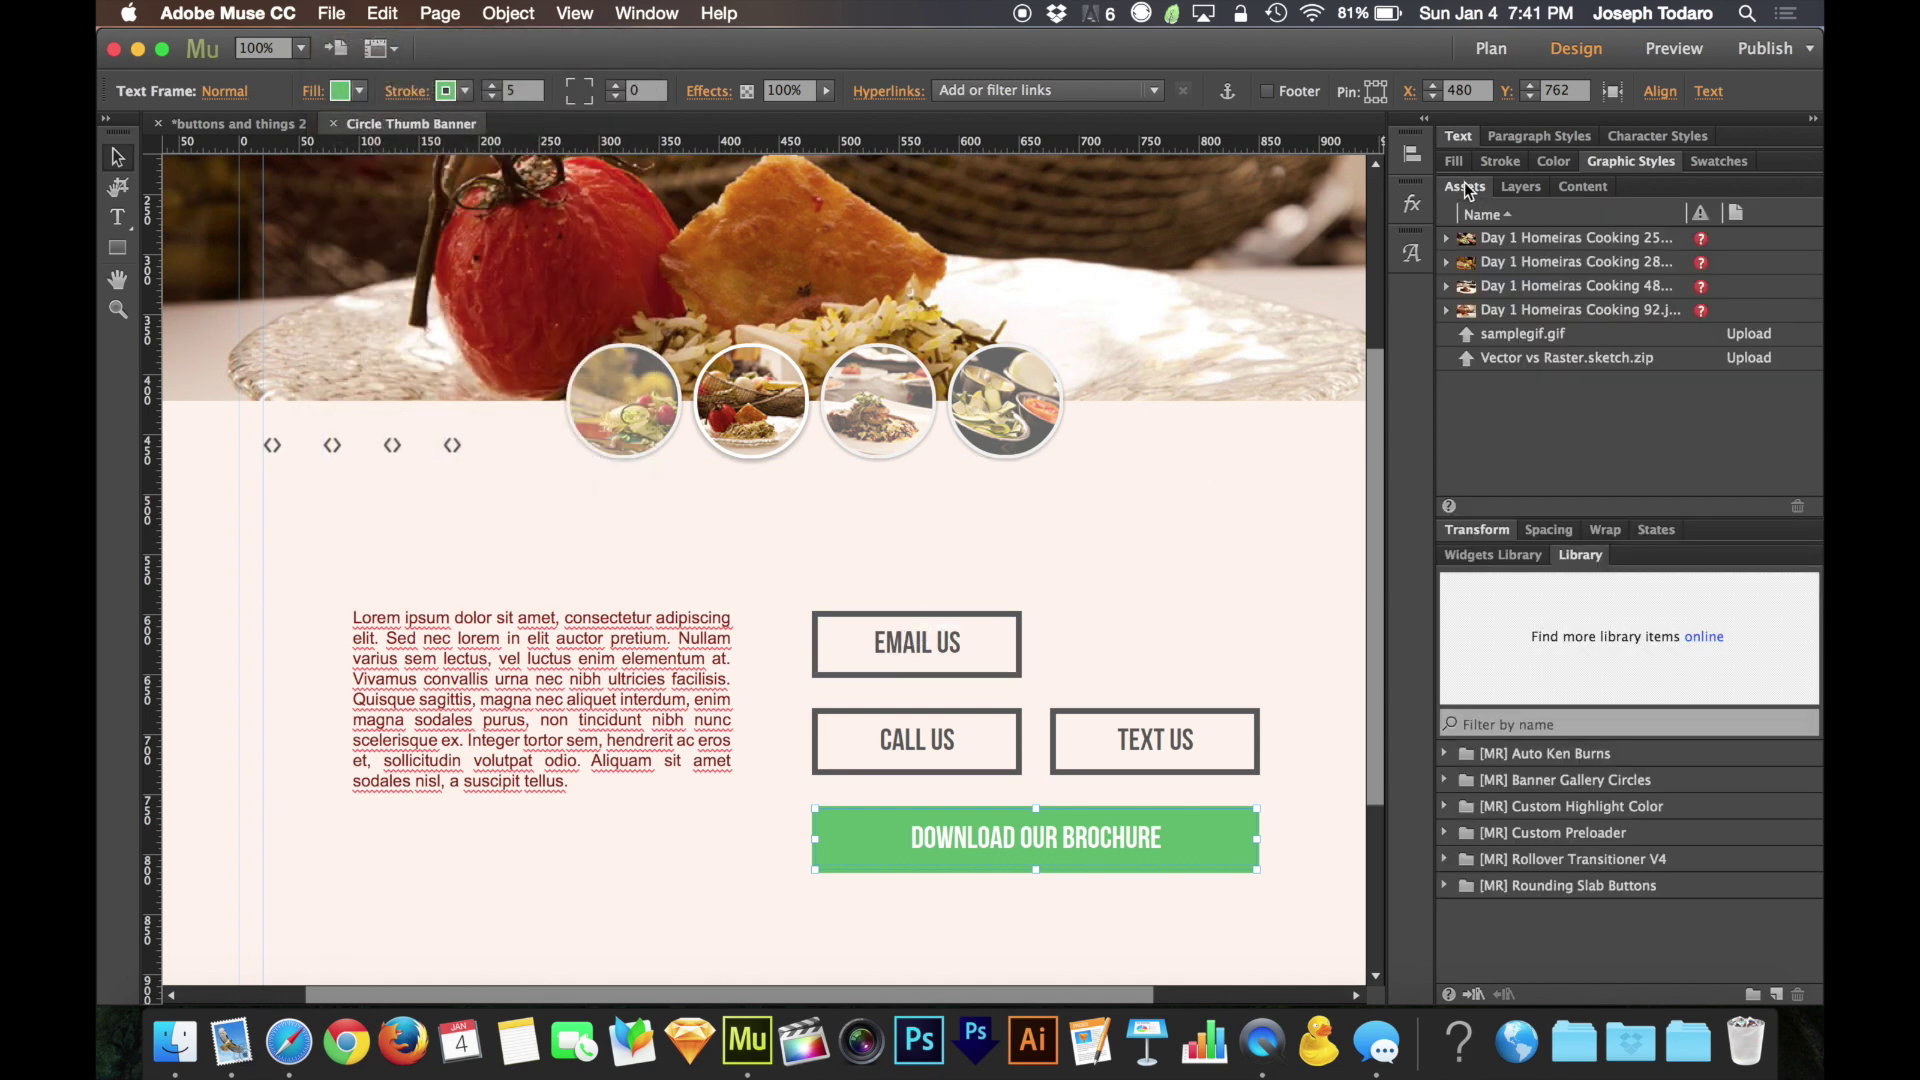
pyautogui.click(1540, 356)
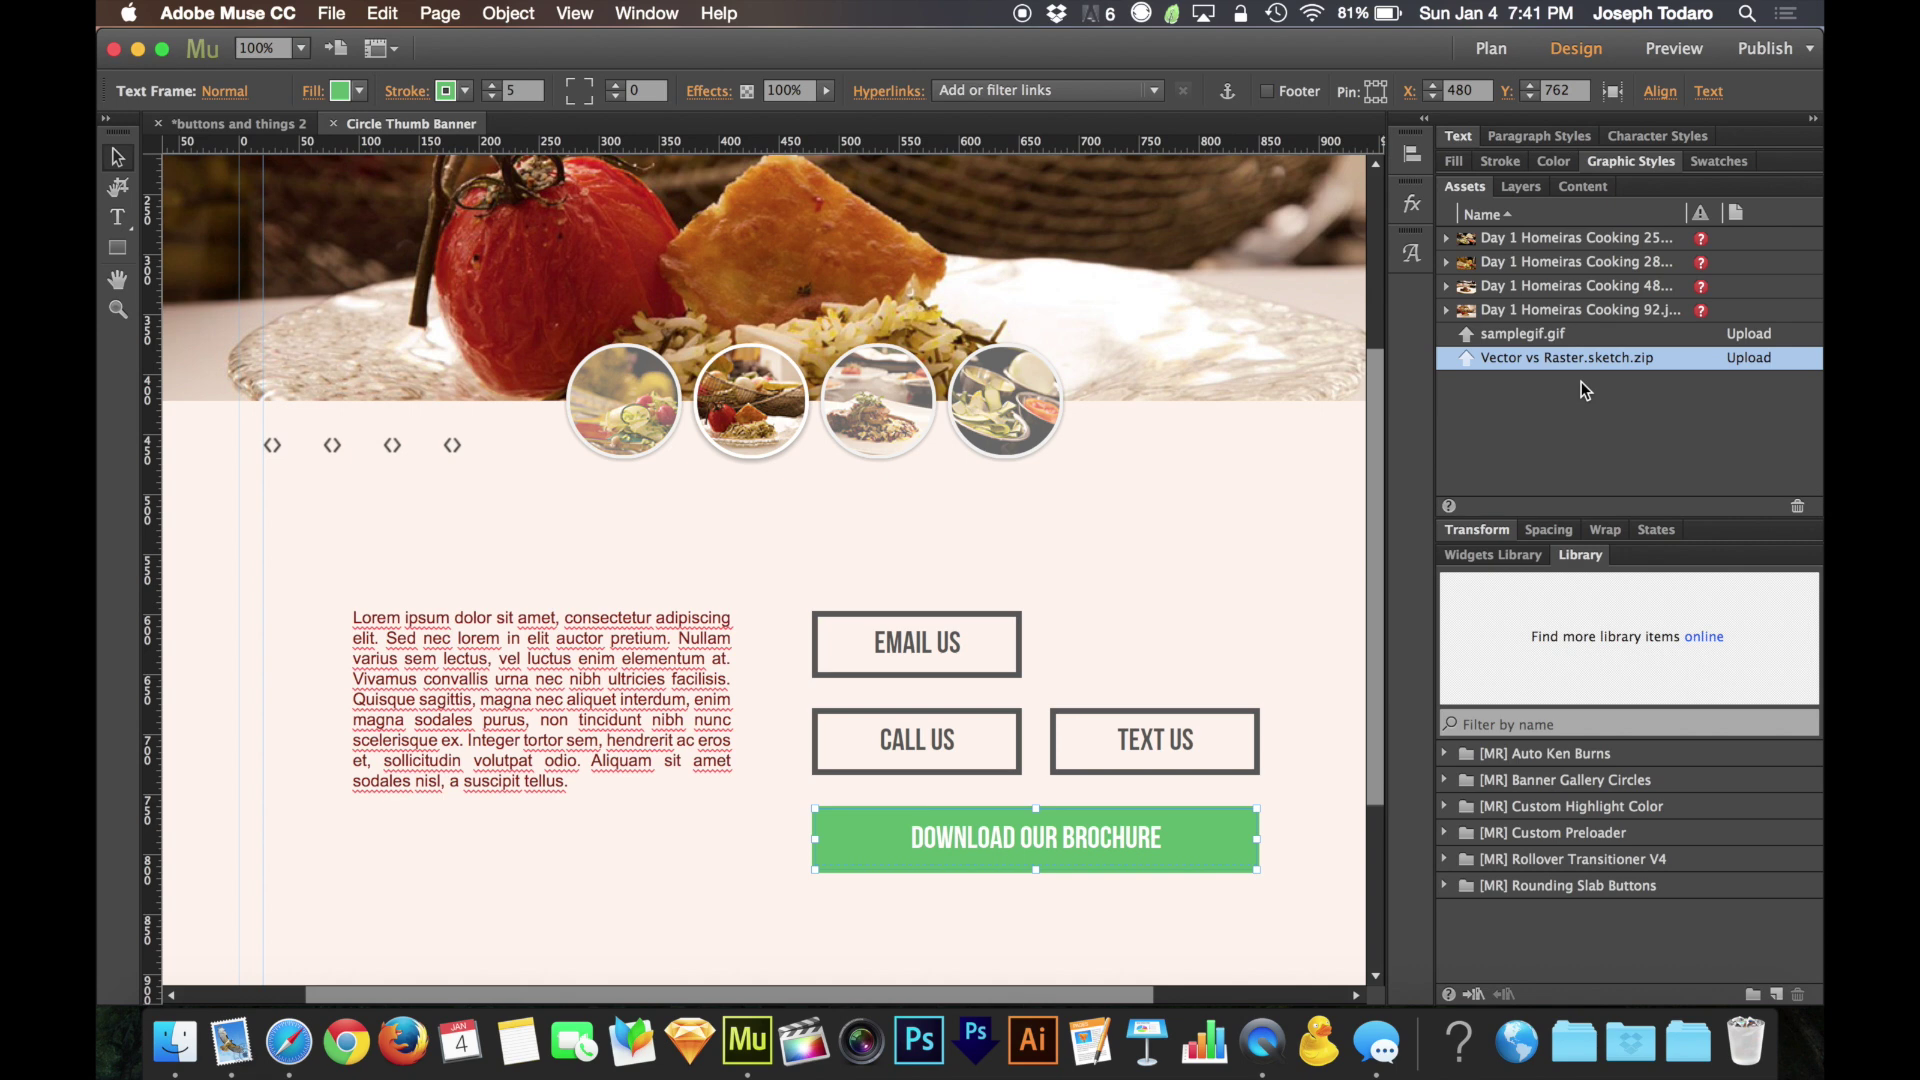
pyautogui.click(1796, 507)
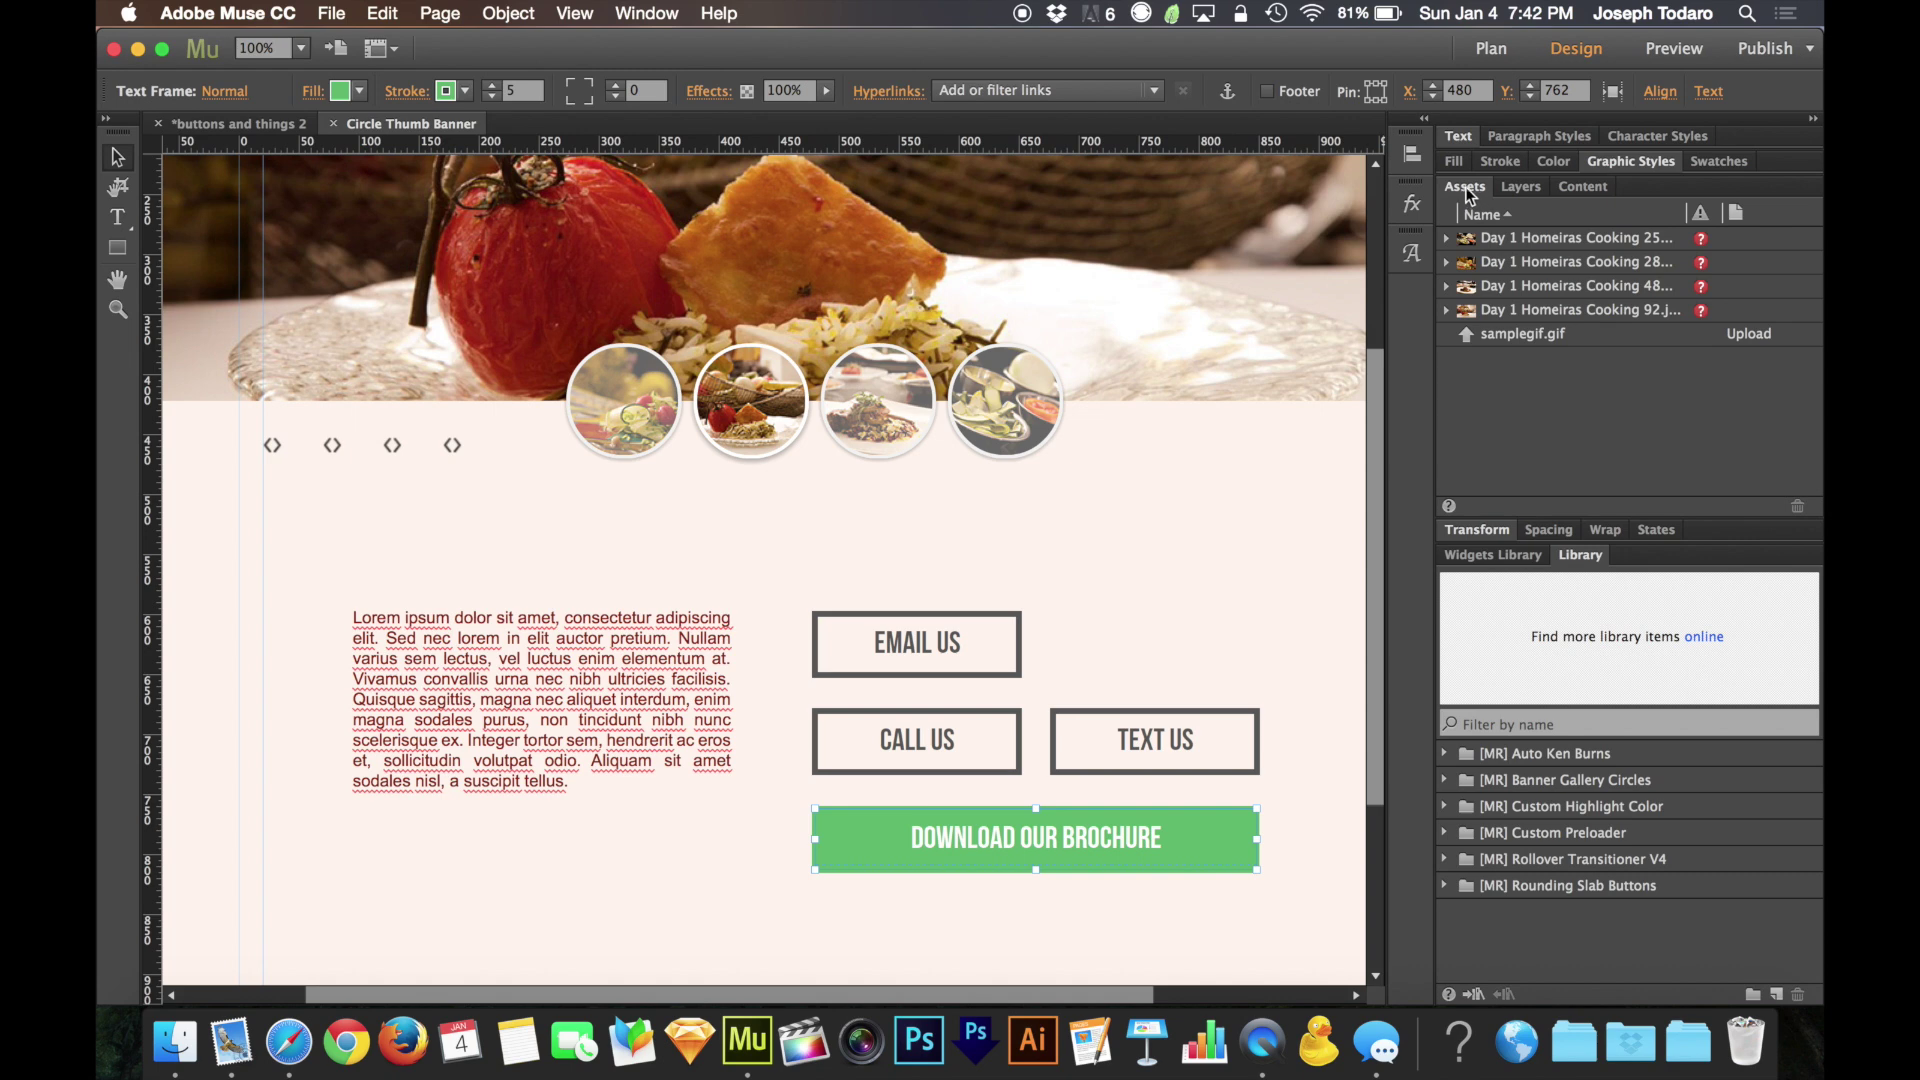
pyautogui.click(1466, 187)
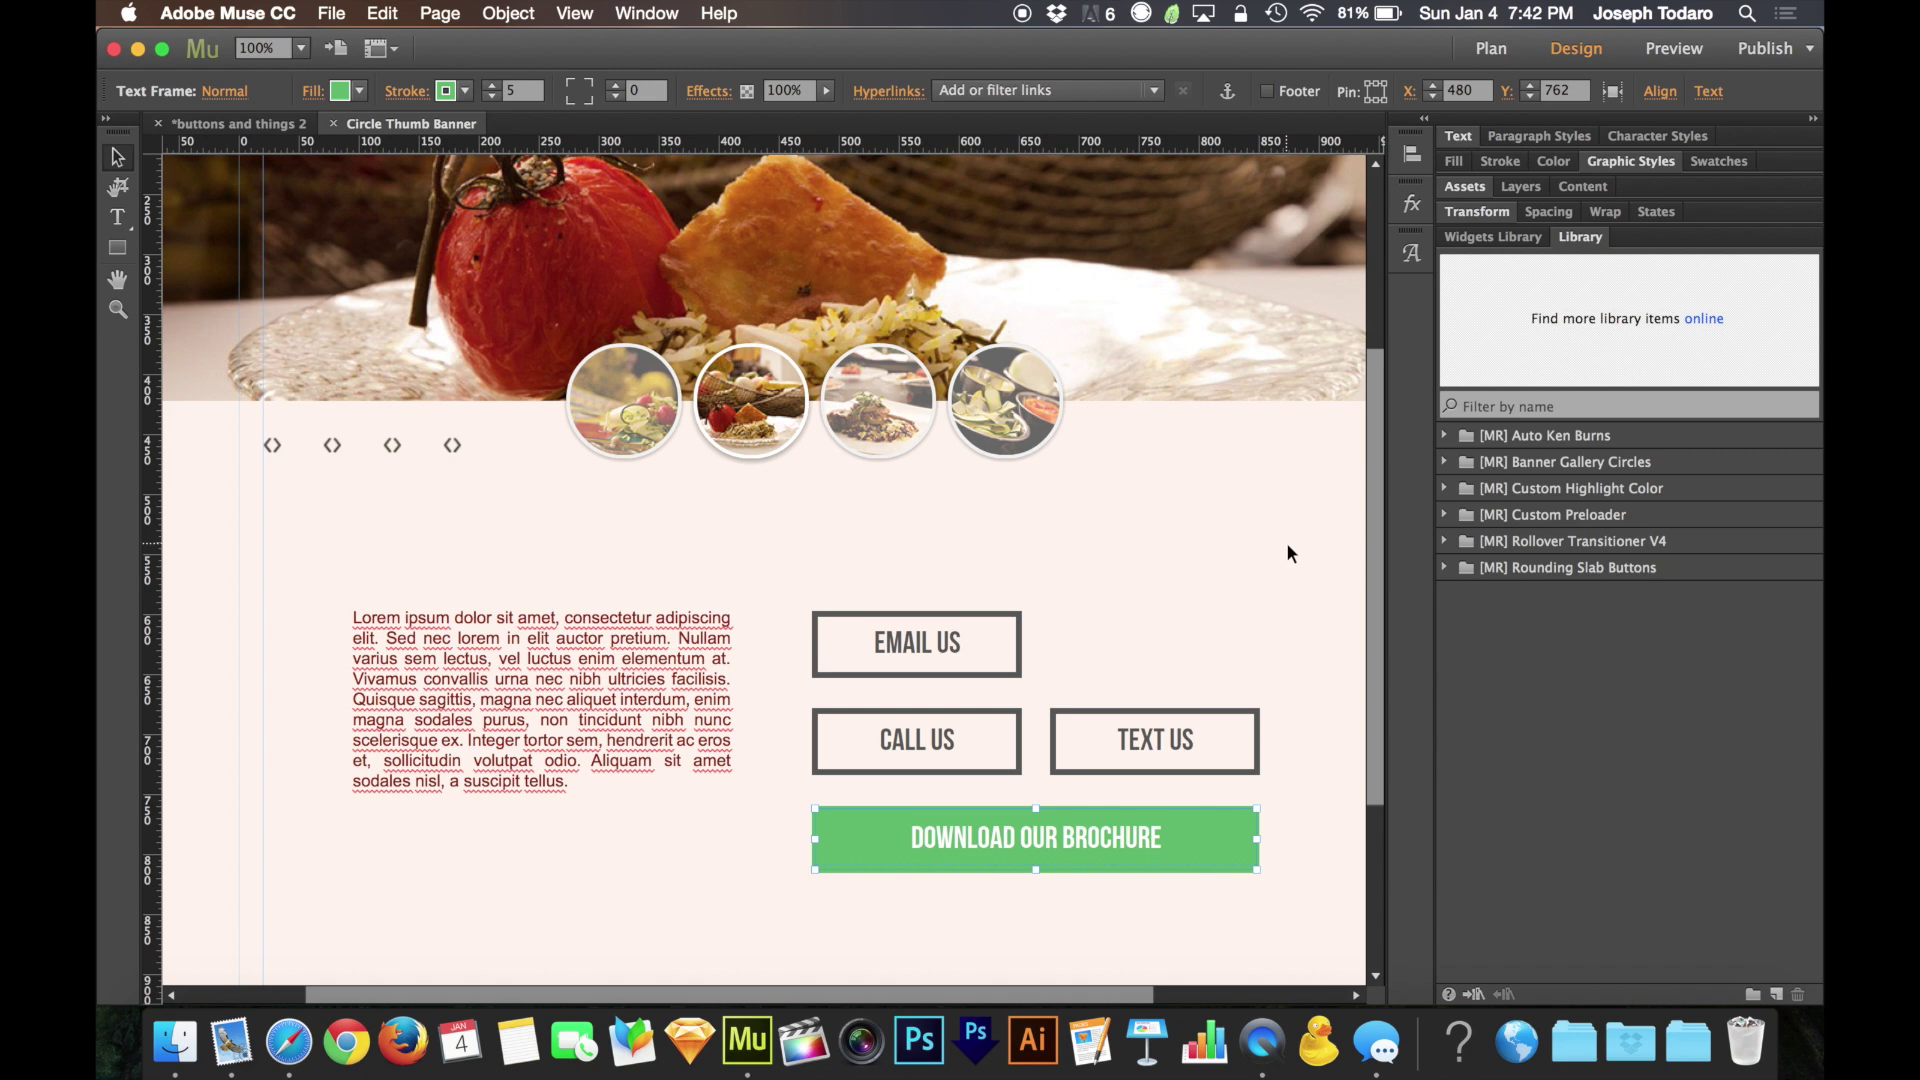
pyautogui.click(1274, 578)
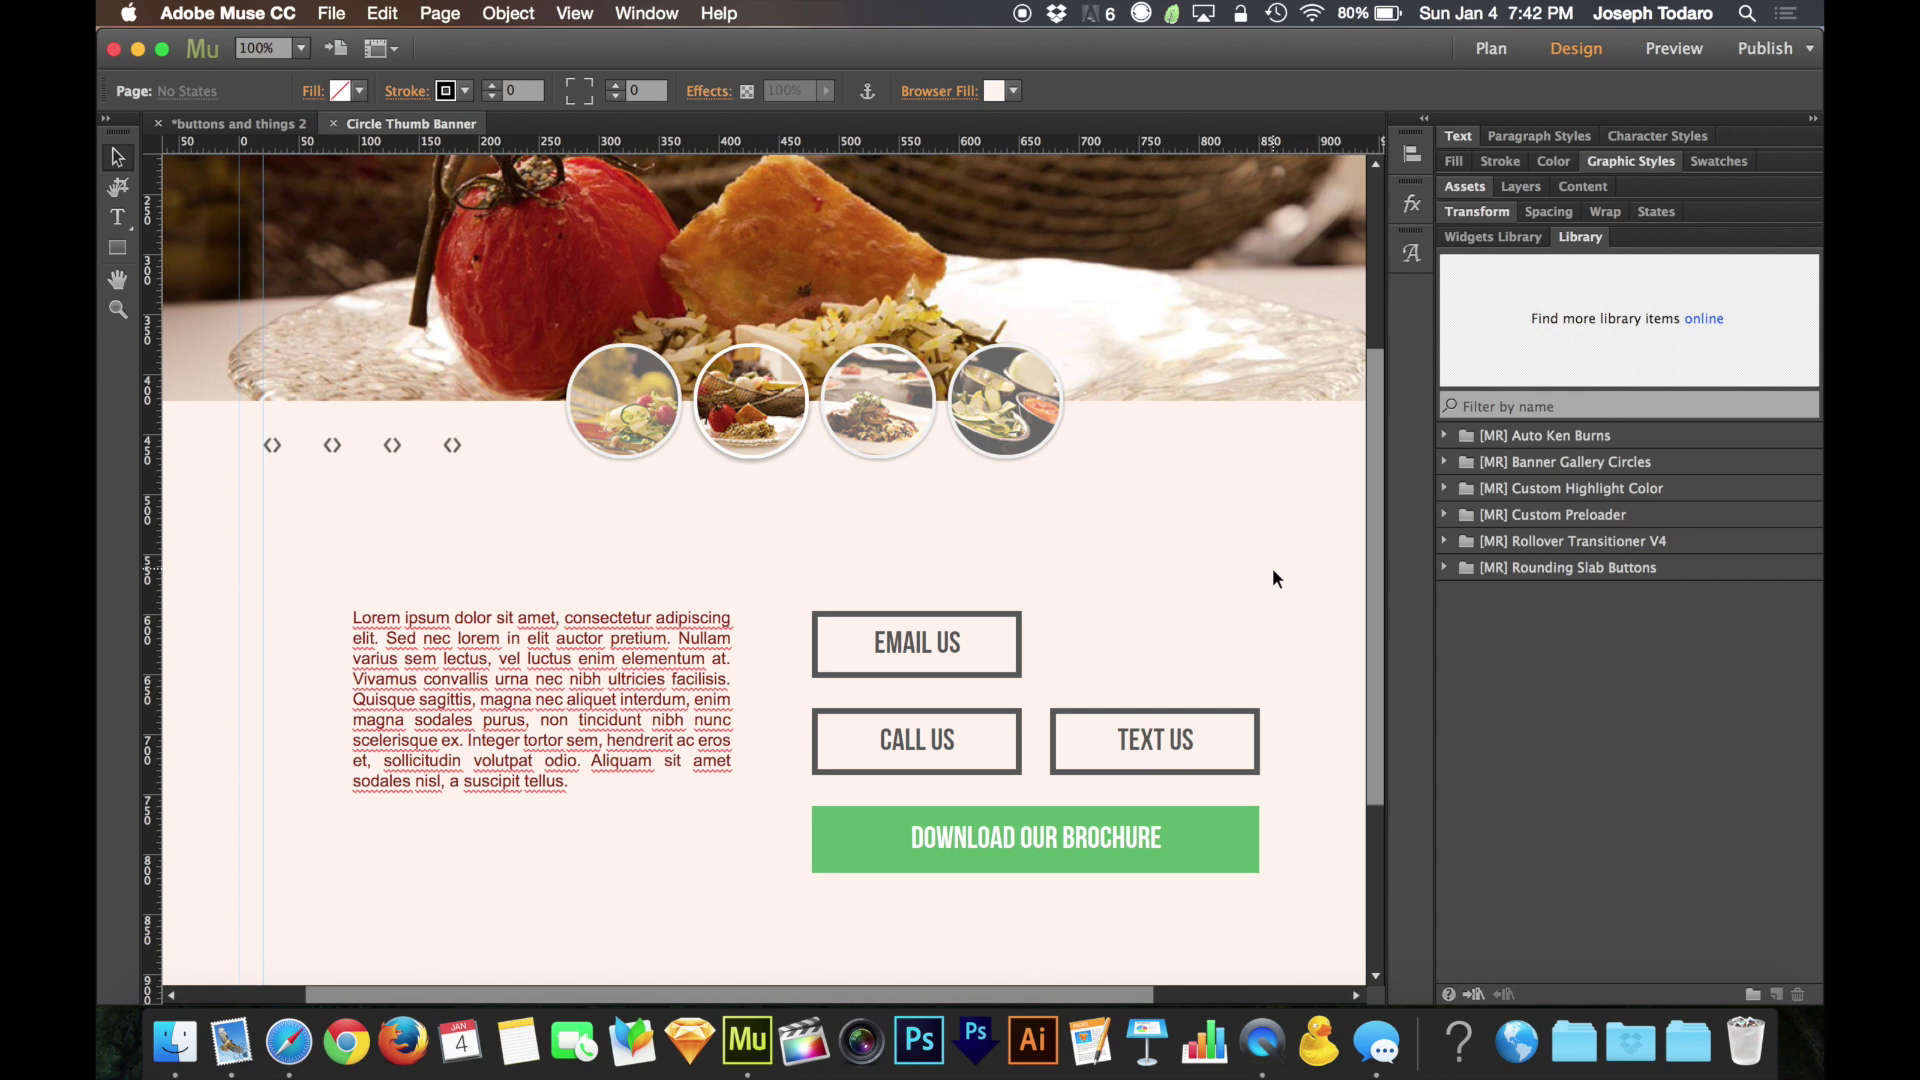
pyautogui.click(1094, 836)
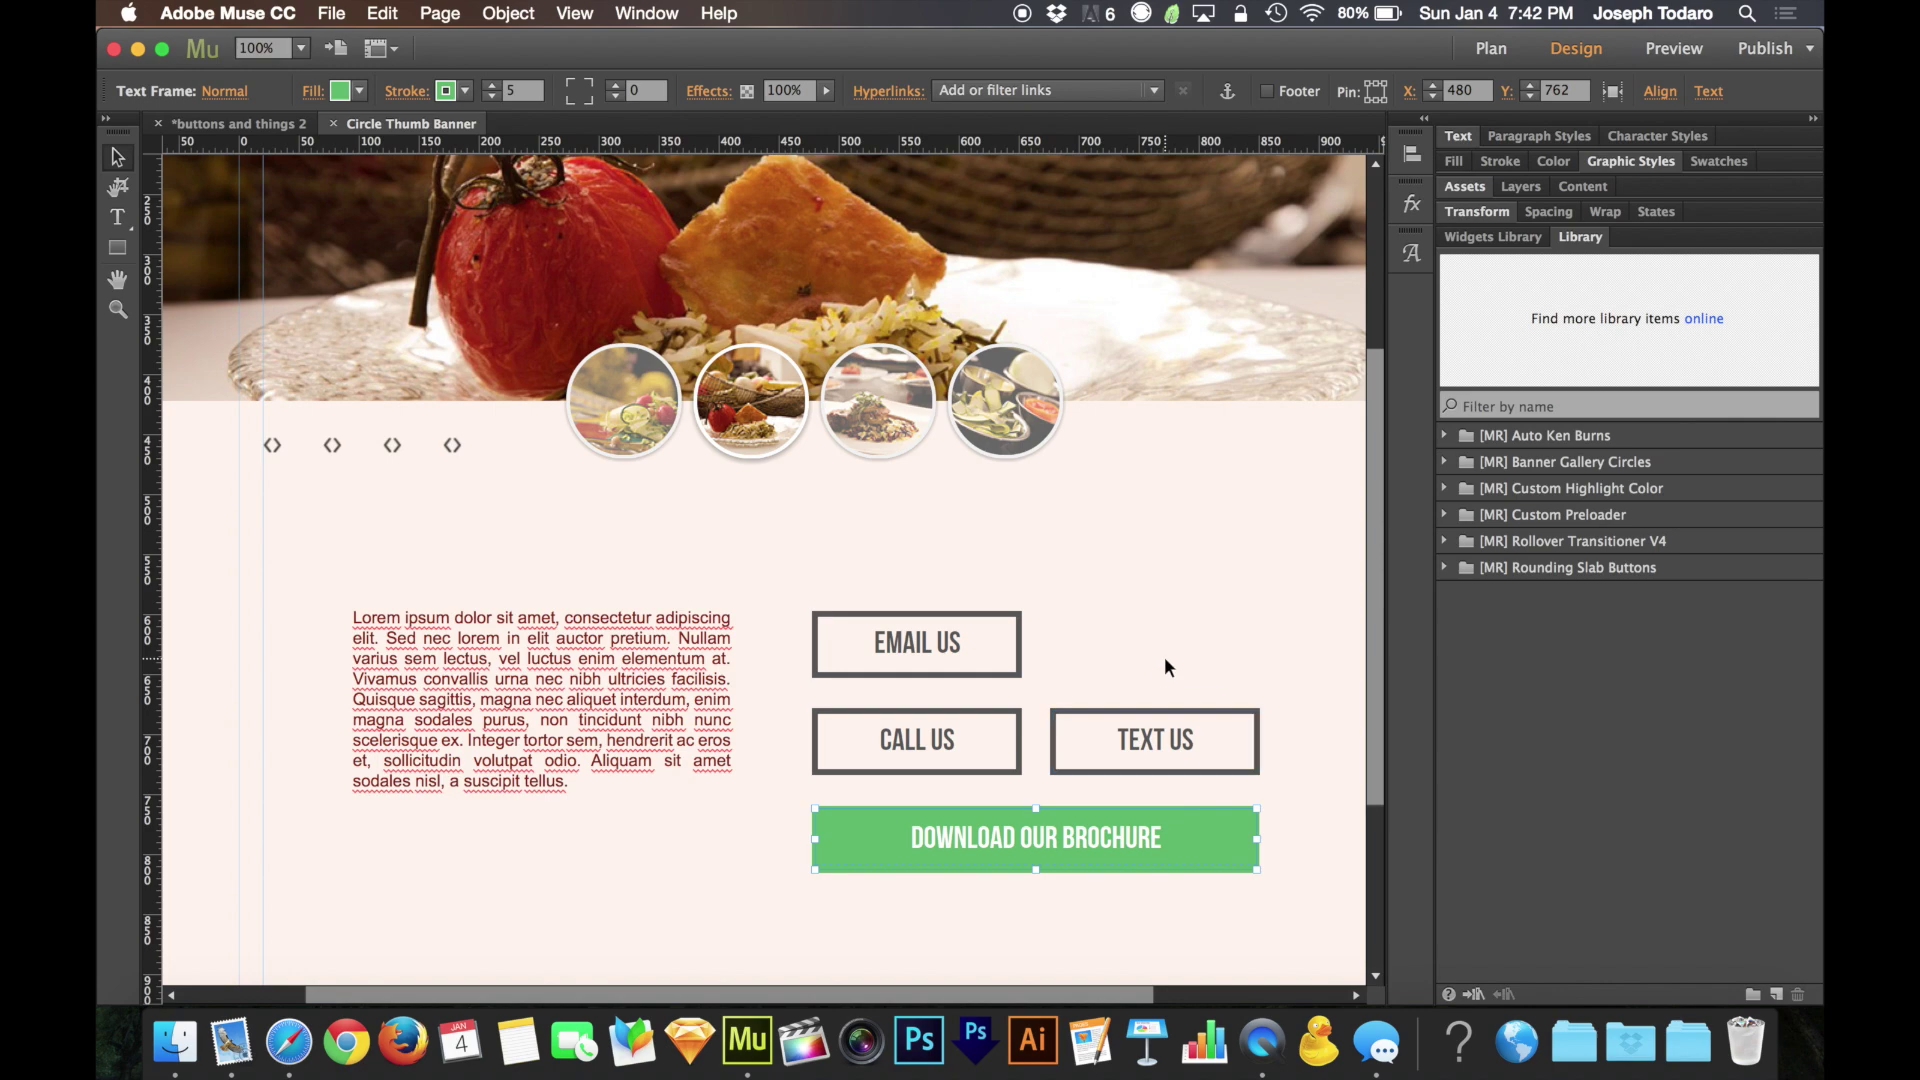
pyautogui.click(1163, 659)
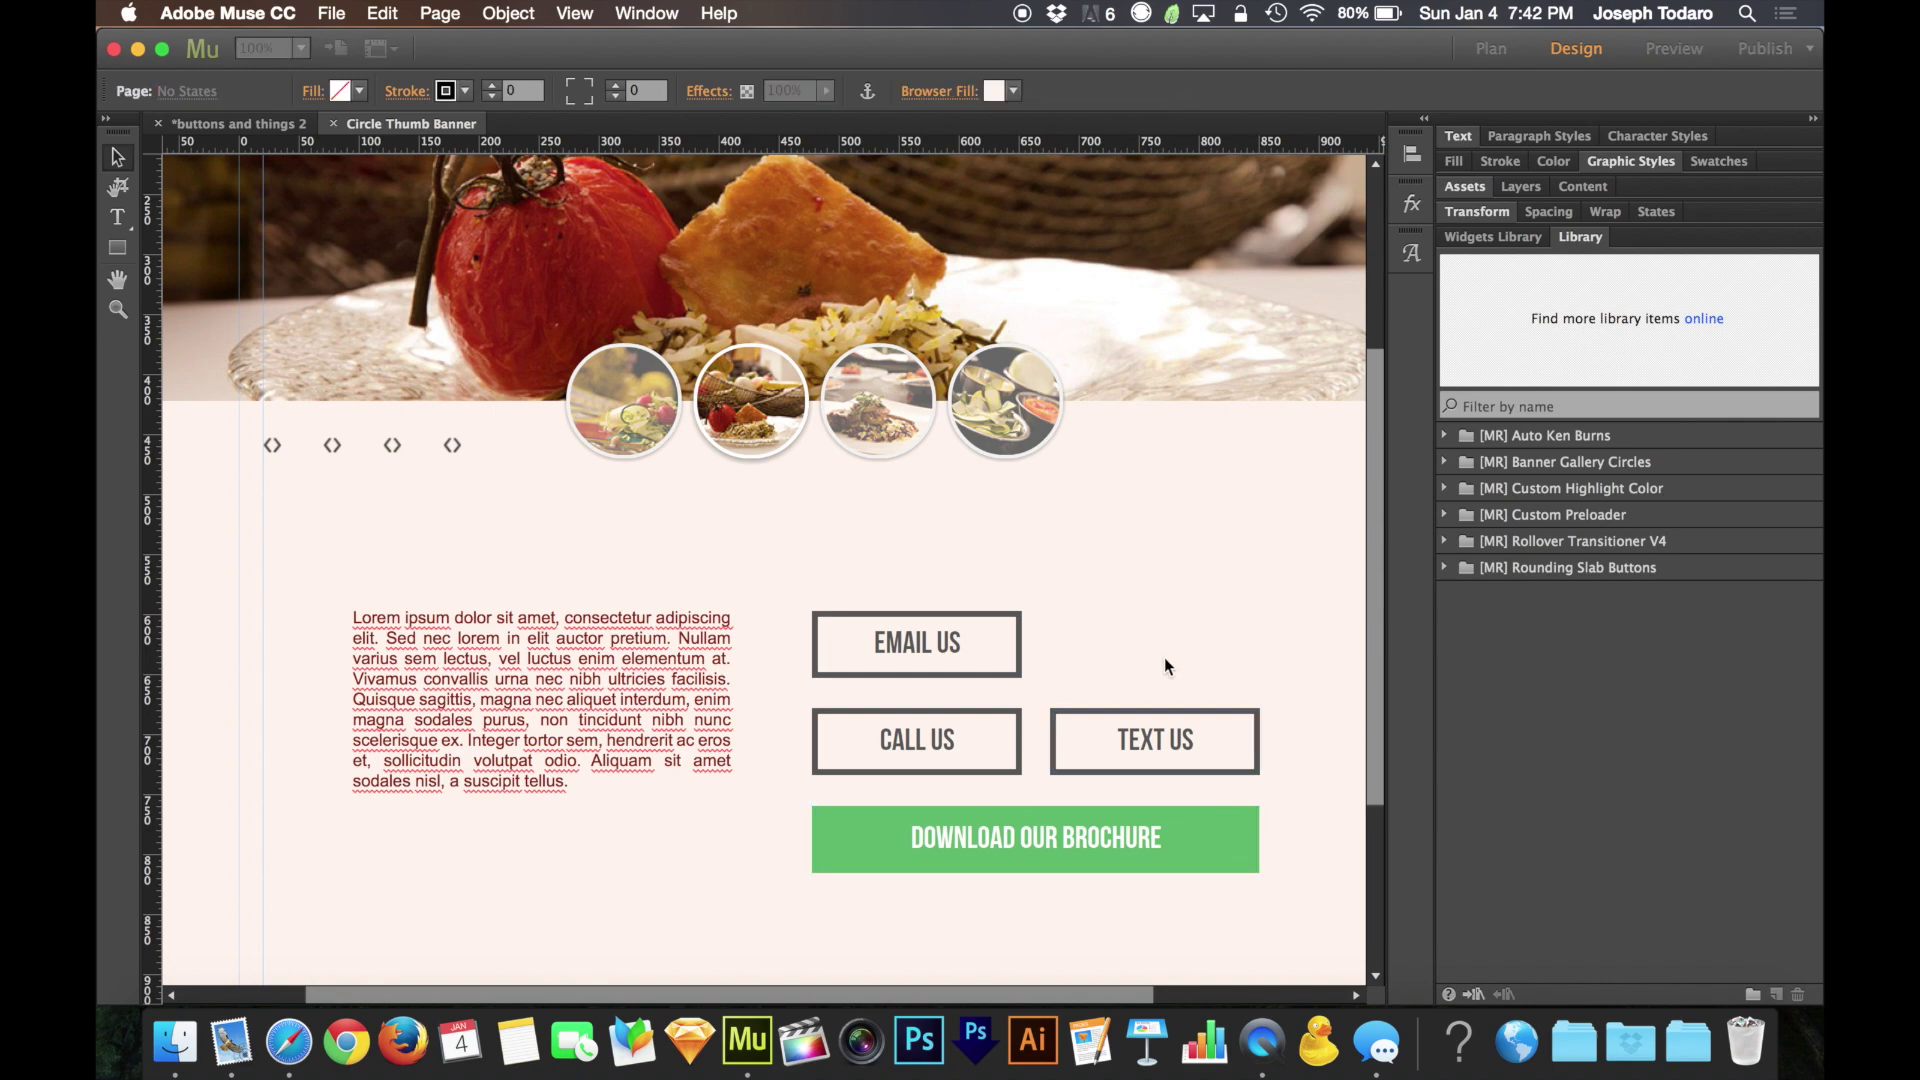
pyautogui.press('super+shift+e')
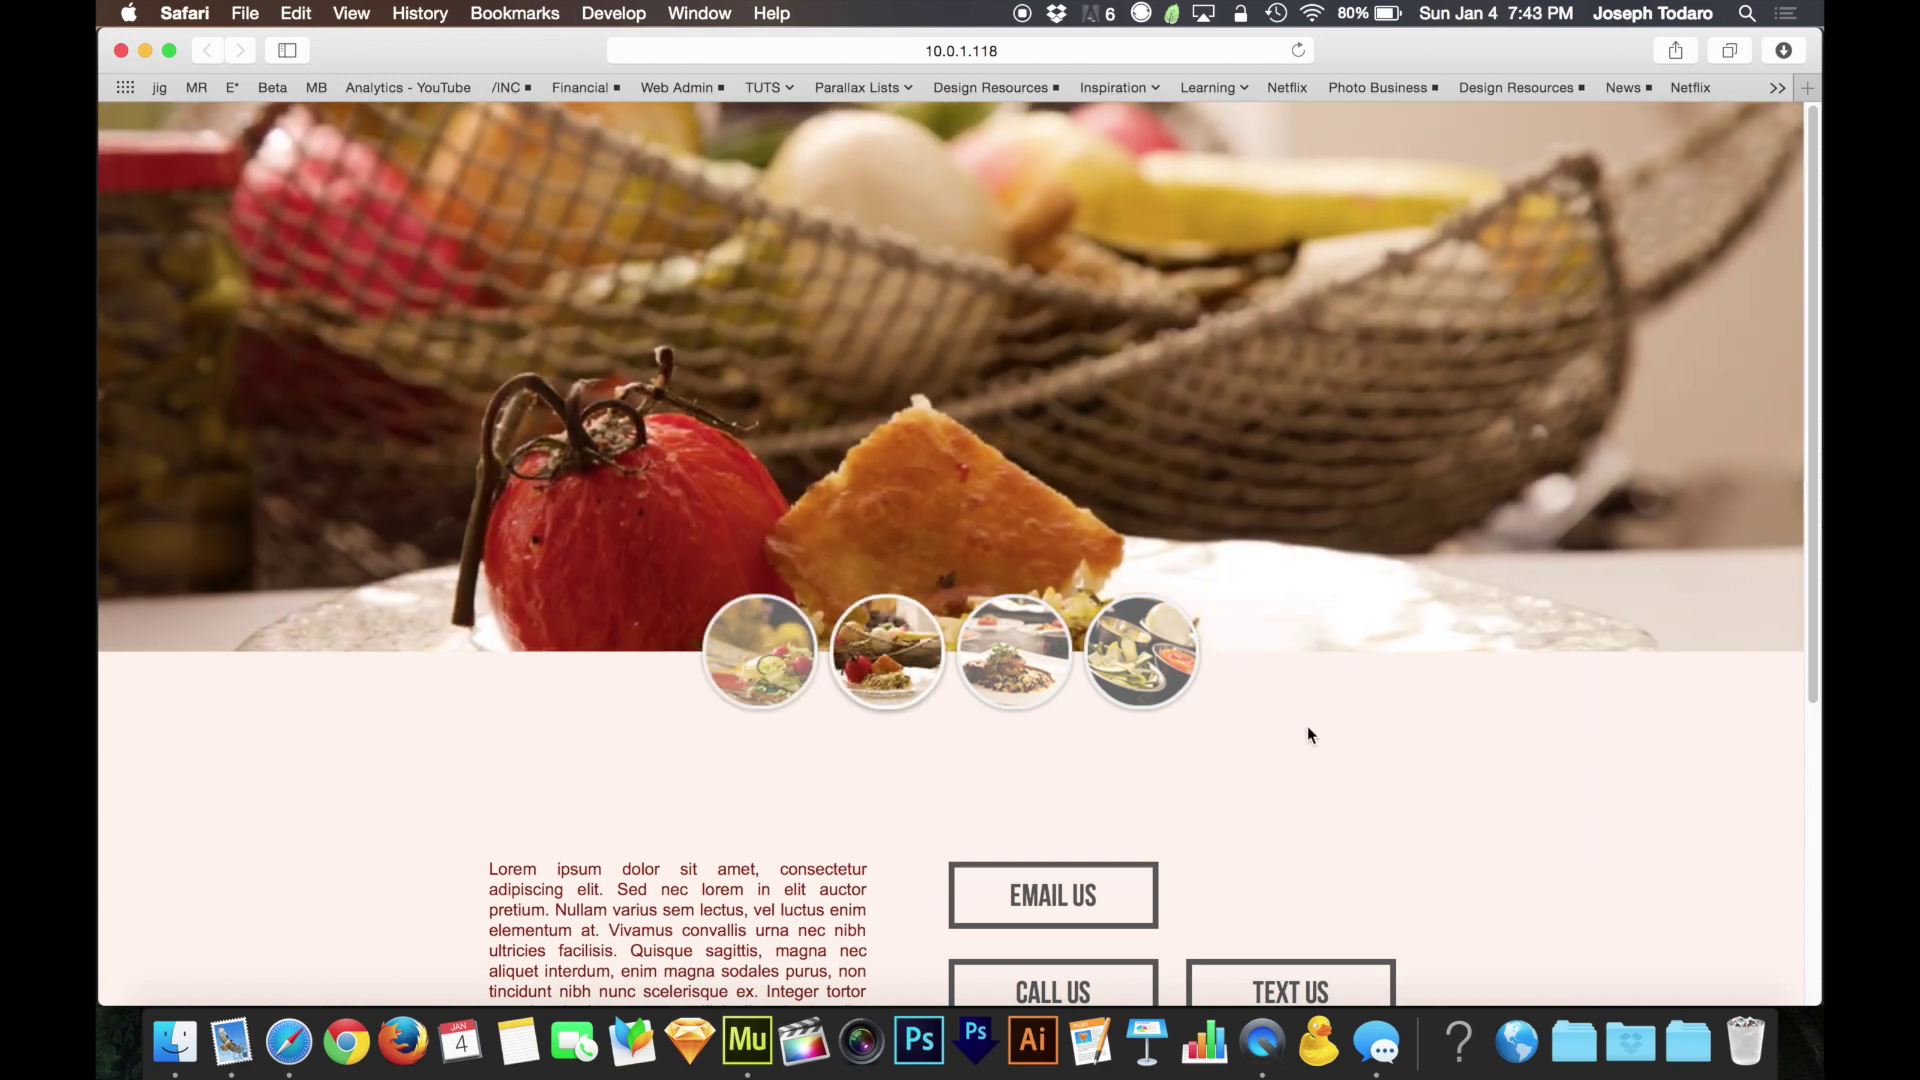
# Scroll through the Safari preview and test highlighting the paragraph text
pyautogui.scroll(-3, 1307, 735)
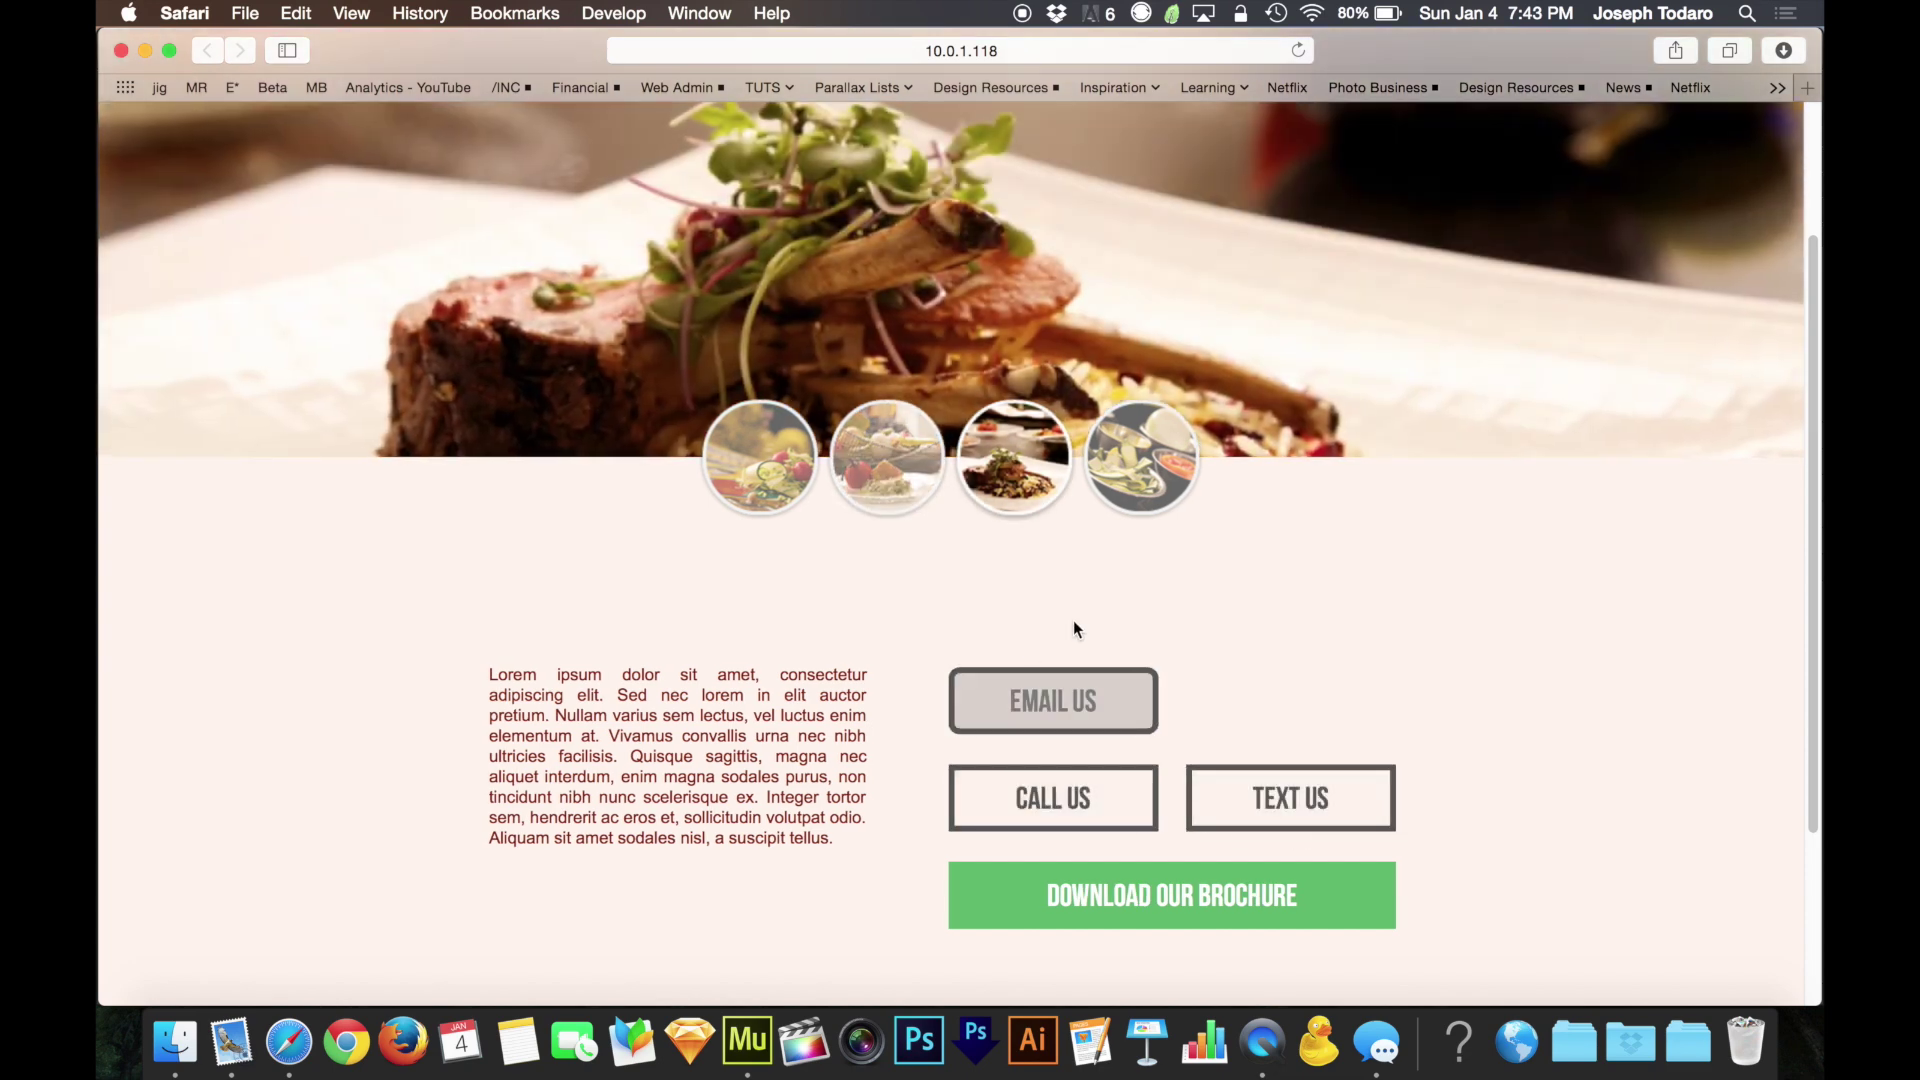
pyautogui.moveTo(537, 674); pyautogui.dragTo(765, 796)
pyautogui.click(699, 648)
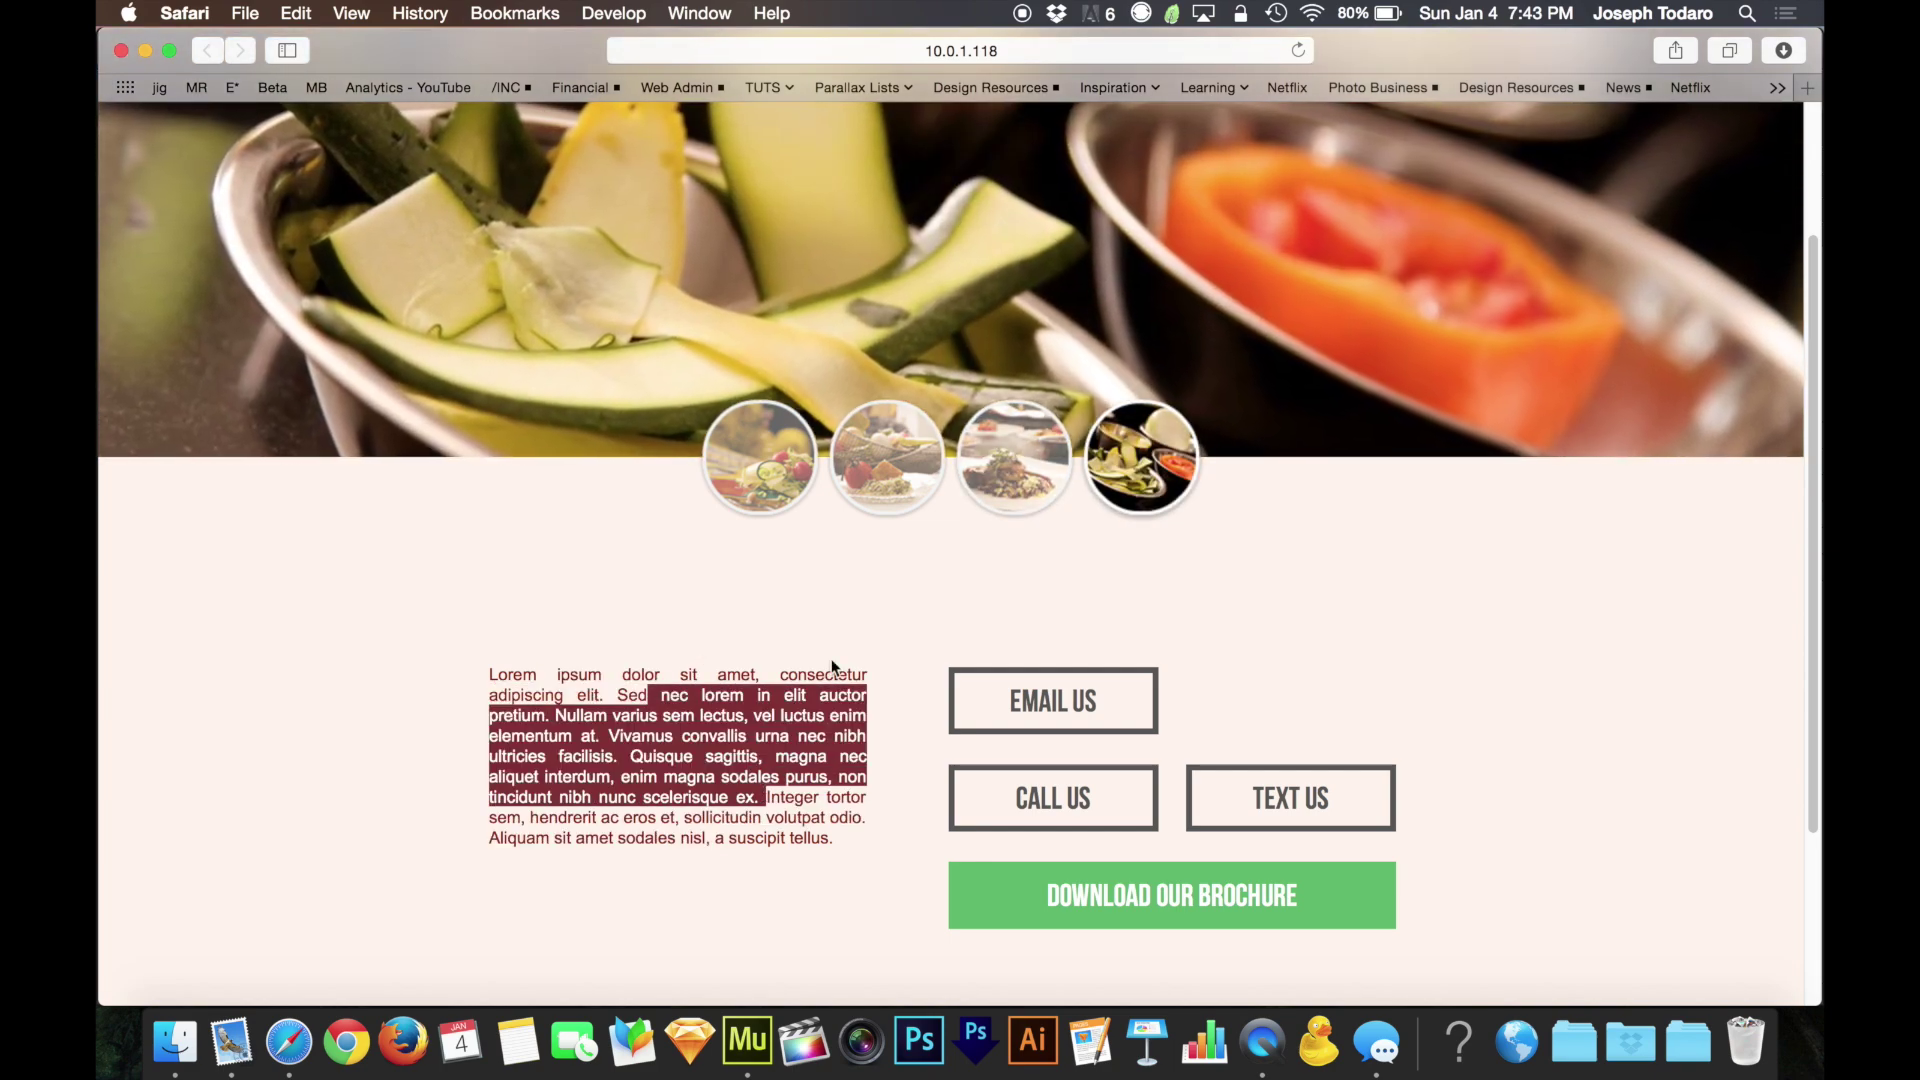
pyautogui.click(852, 656)
pyautogui.scroll(3, 860, 650)
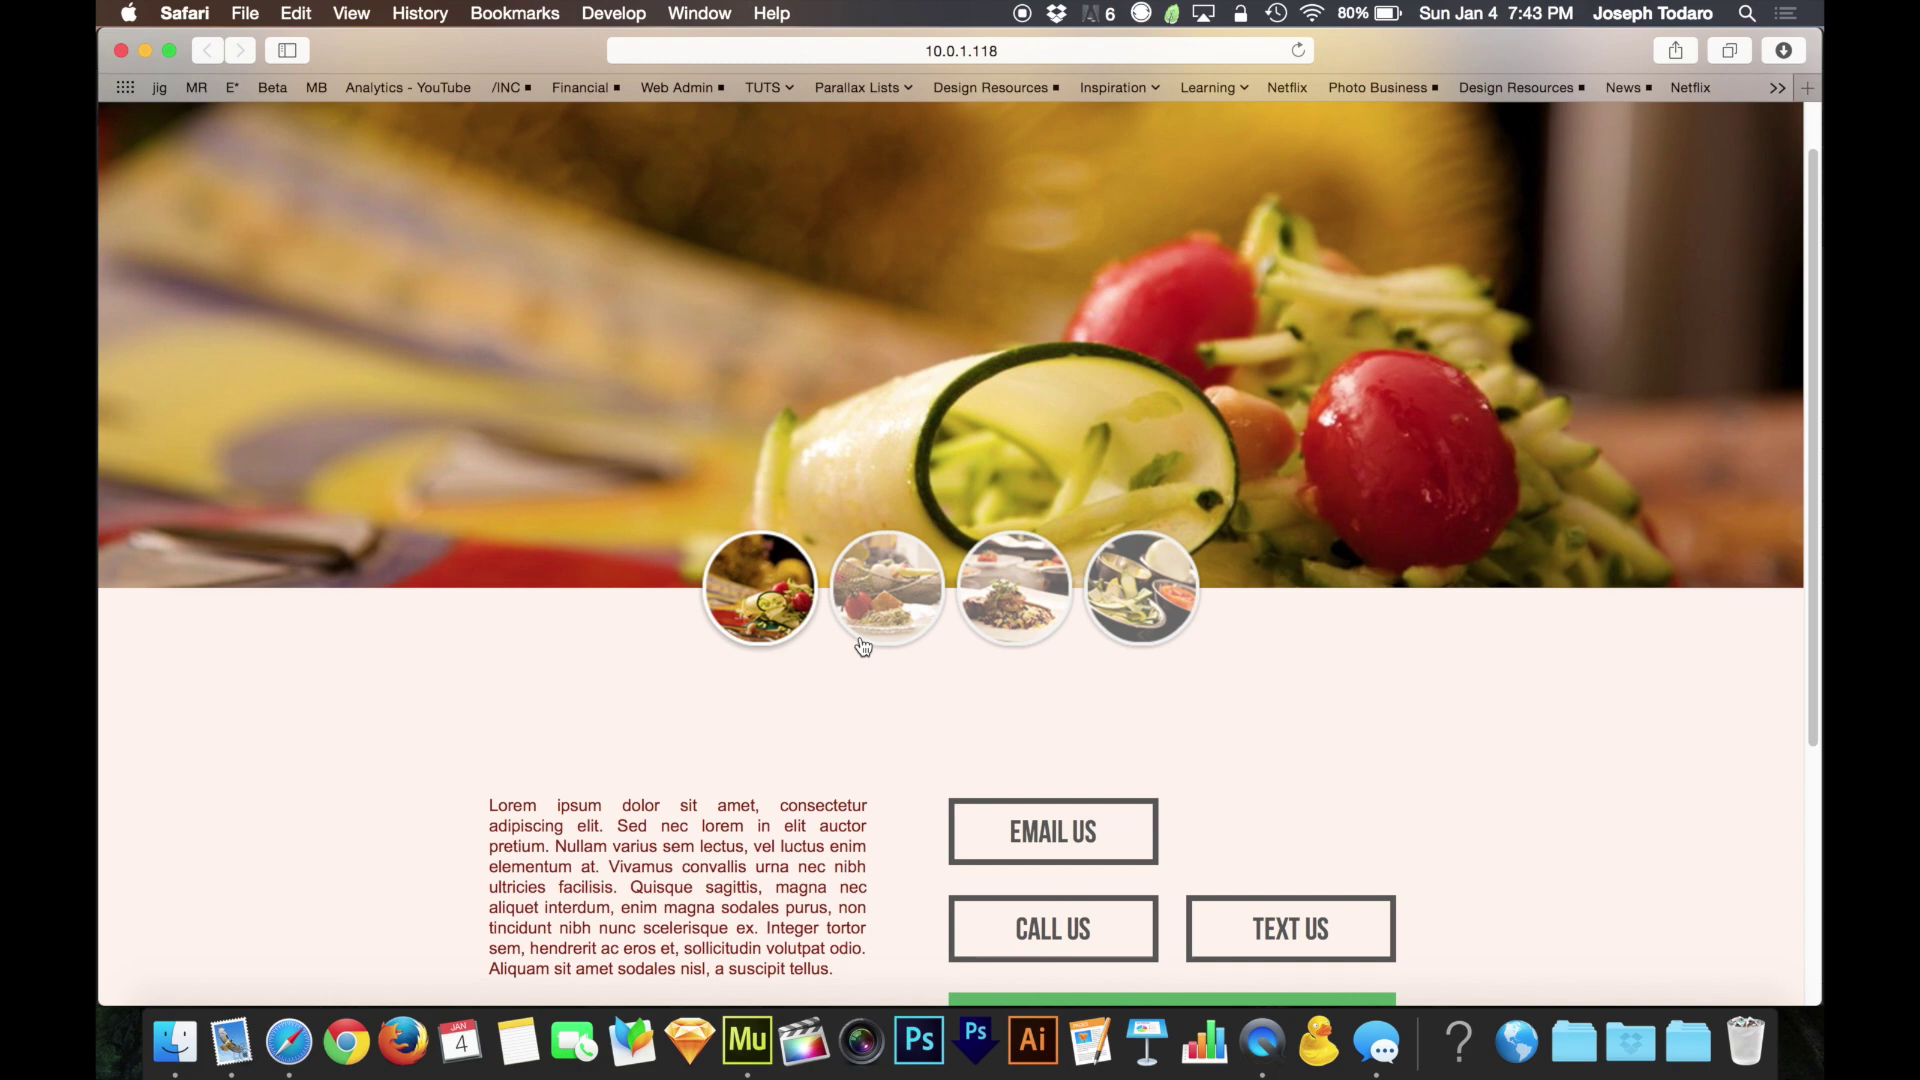
# Reload the browser preview, then return to Muse and select the first rollover thumbnail
pyautogui.press('super+Tab')
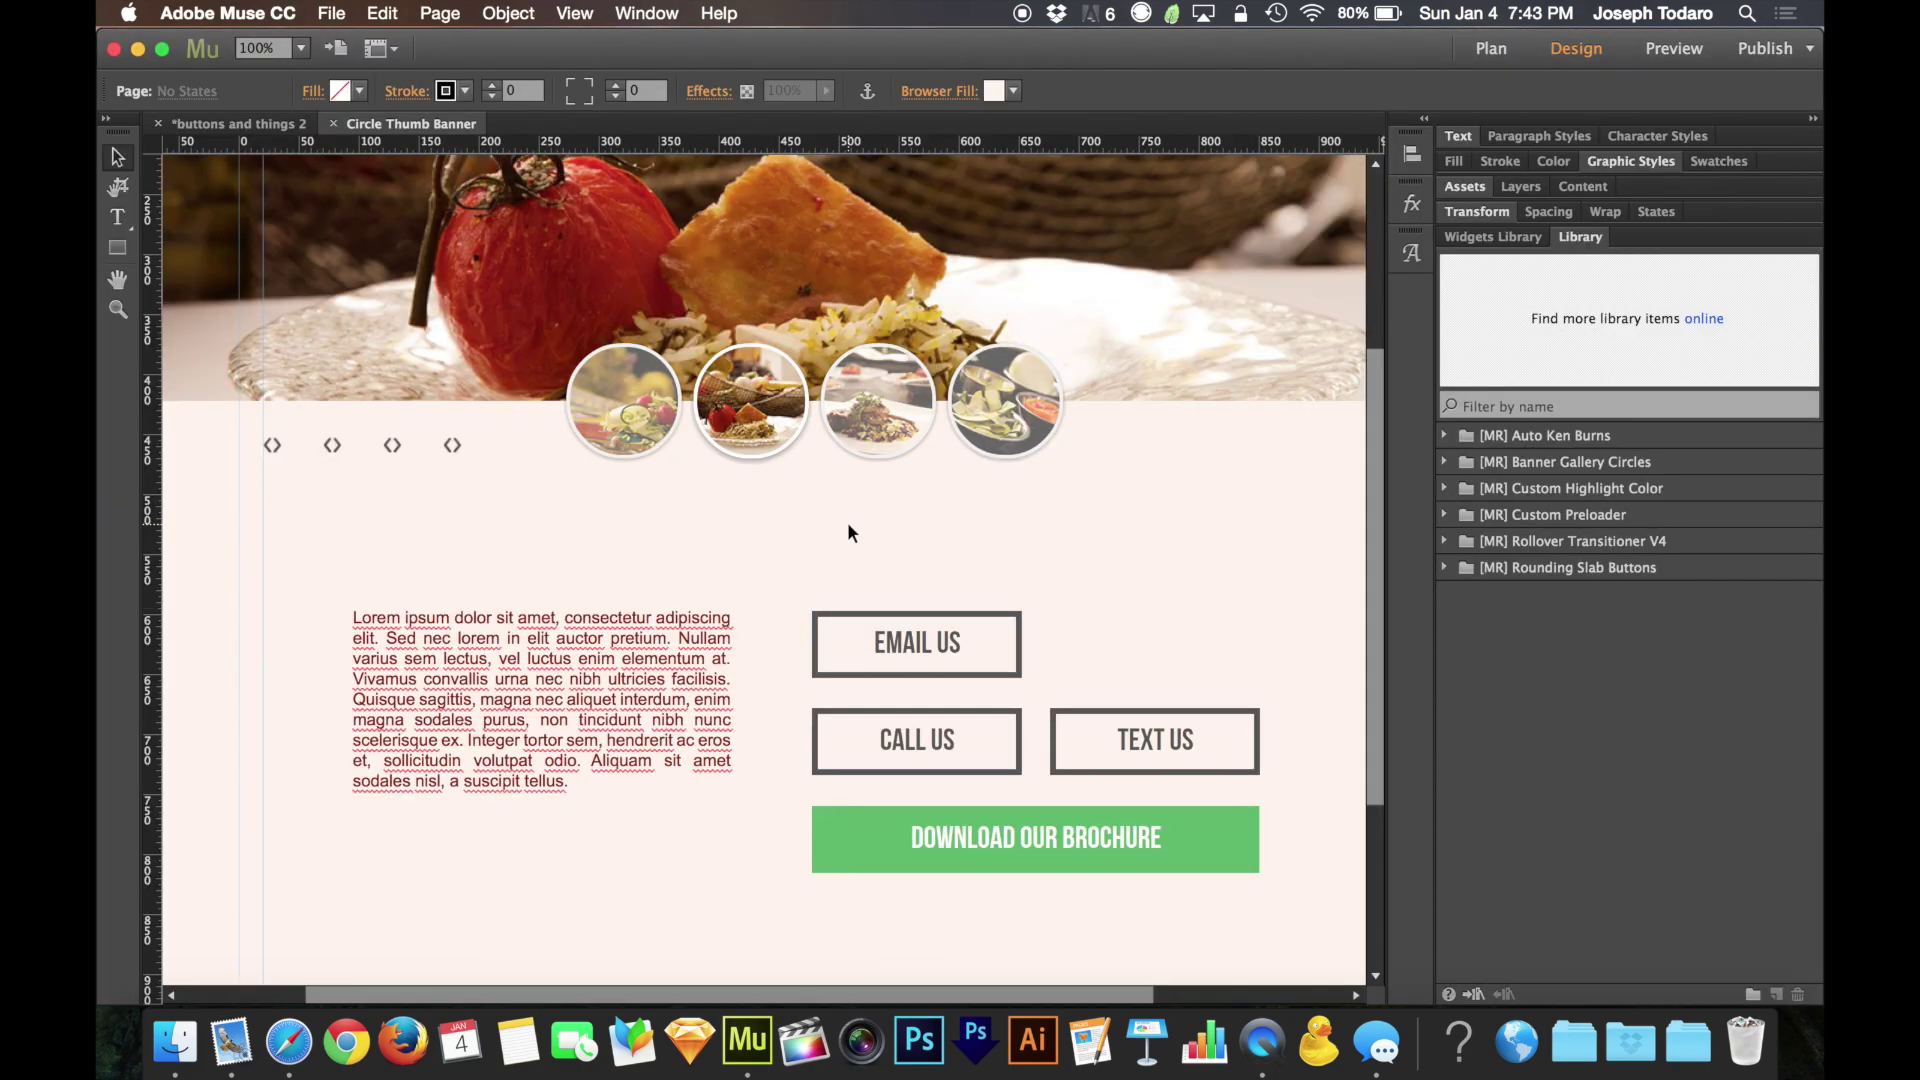
pyautogui.press('super+Tab')
pyautogui.press('super+r')
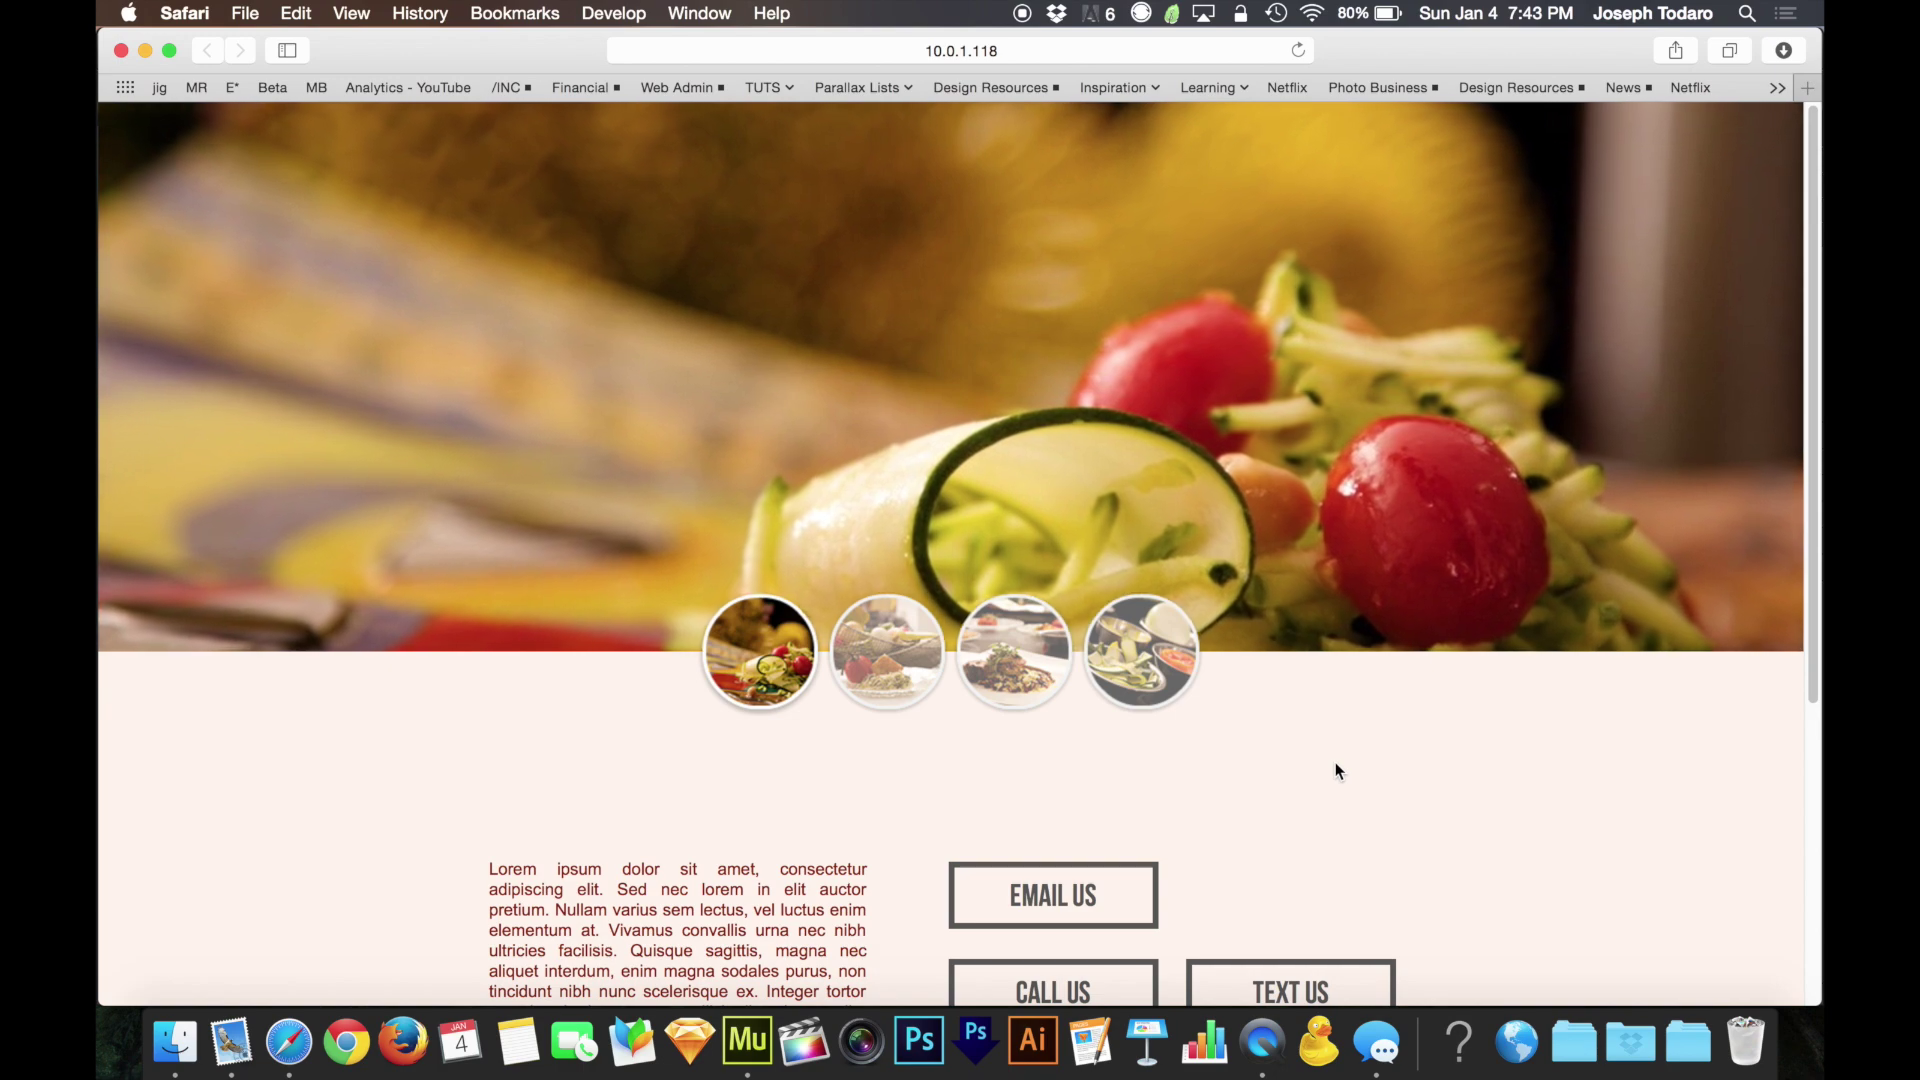
pyautogui.press('super+s')
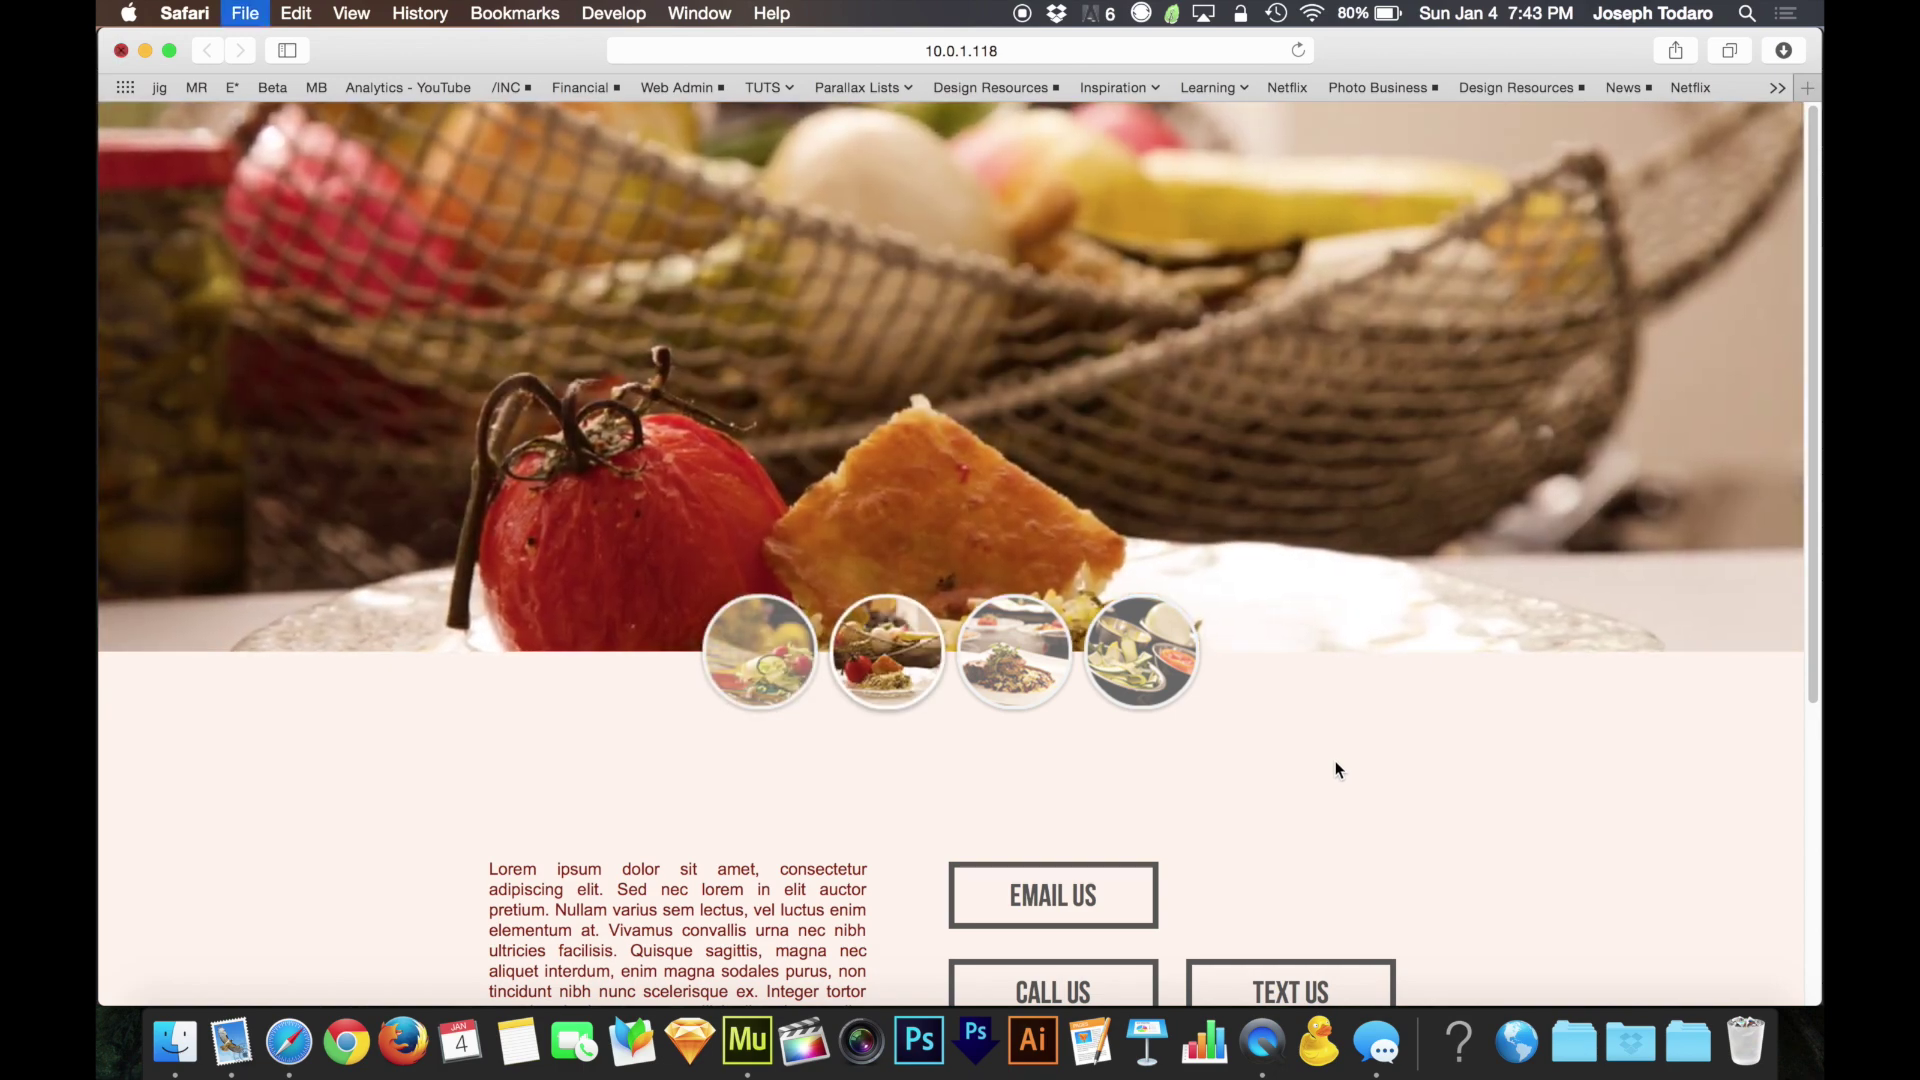
pyautogui.press('super+Tab')
pyautogui.click(298, 448)
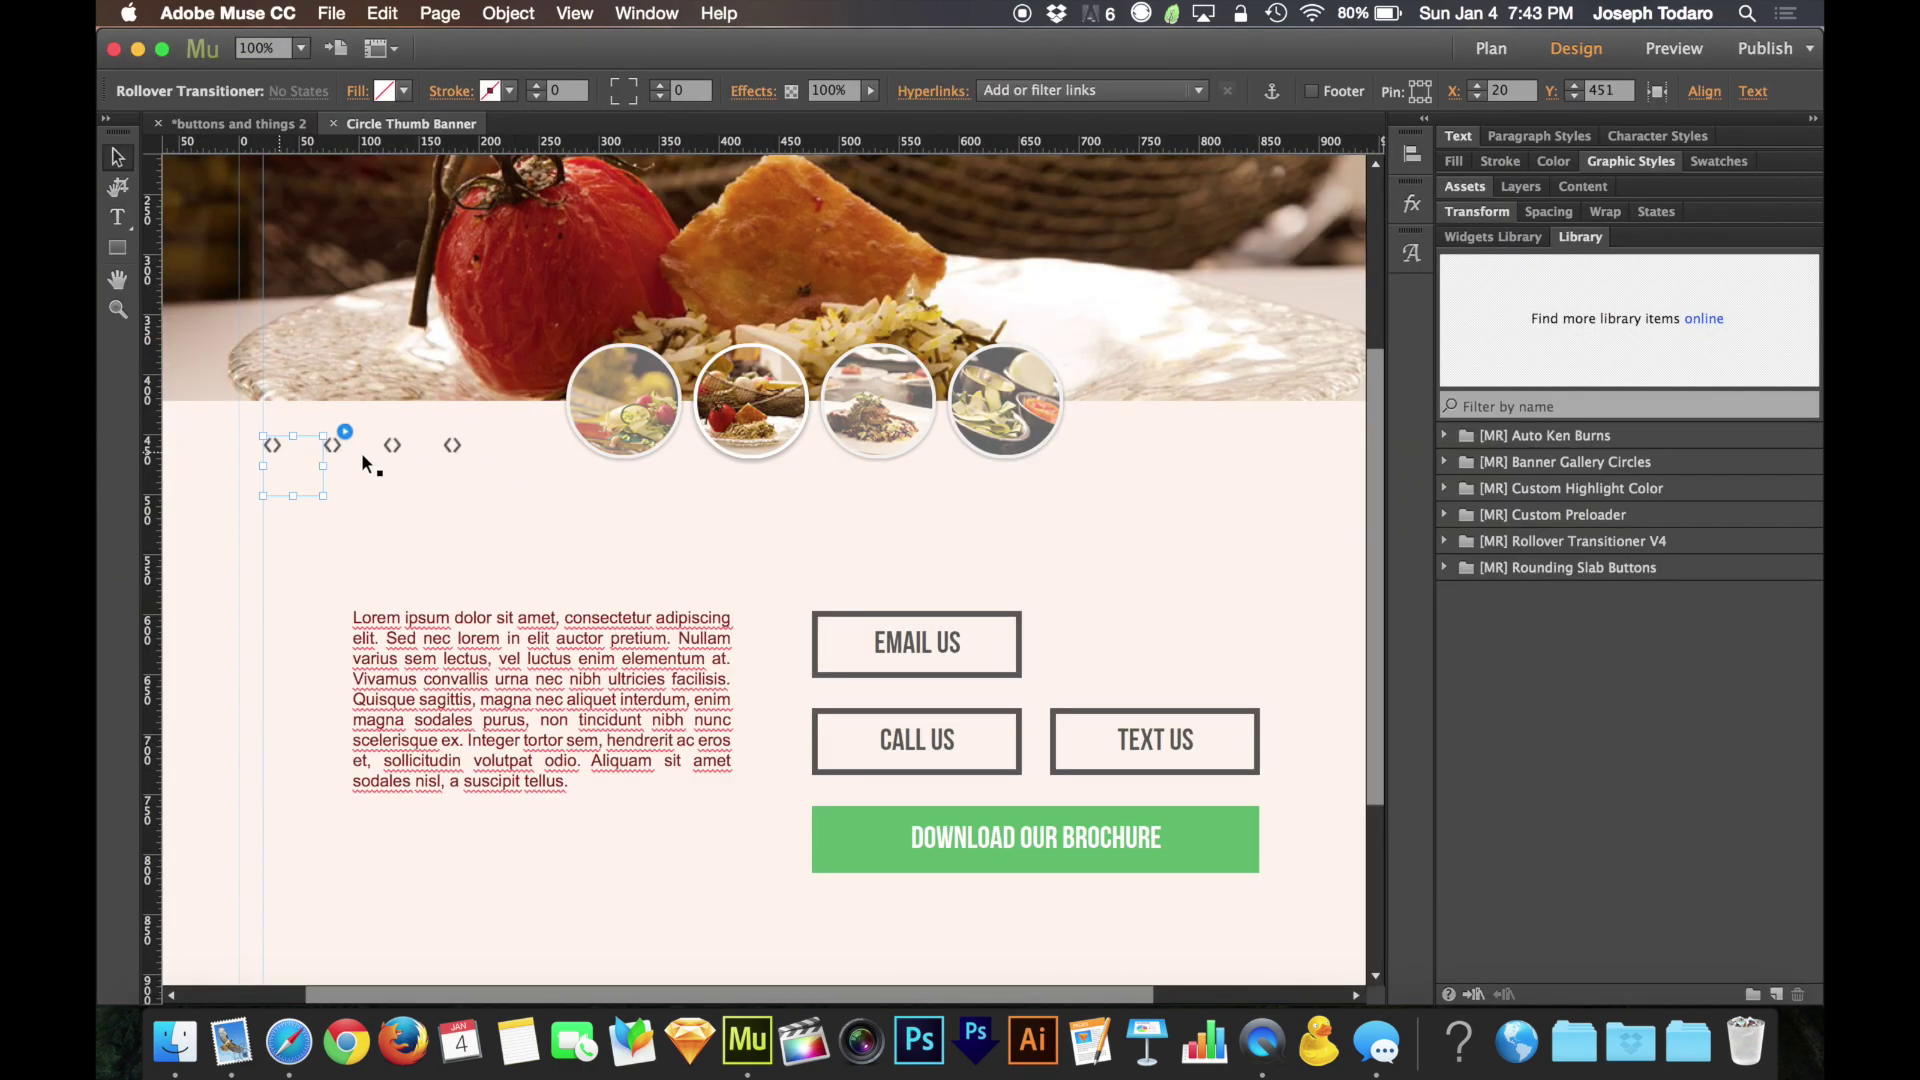
pyautogui.click(491, 508)
pyautogui.click(1441, 455)
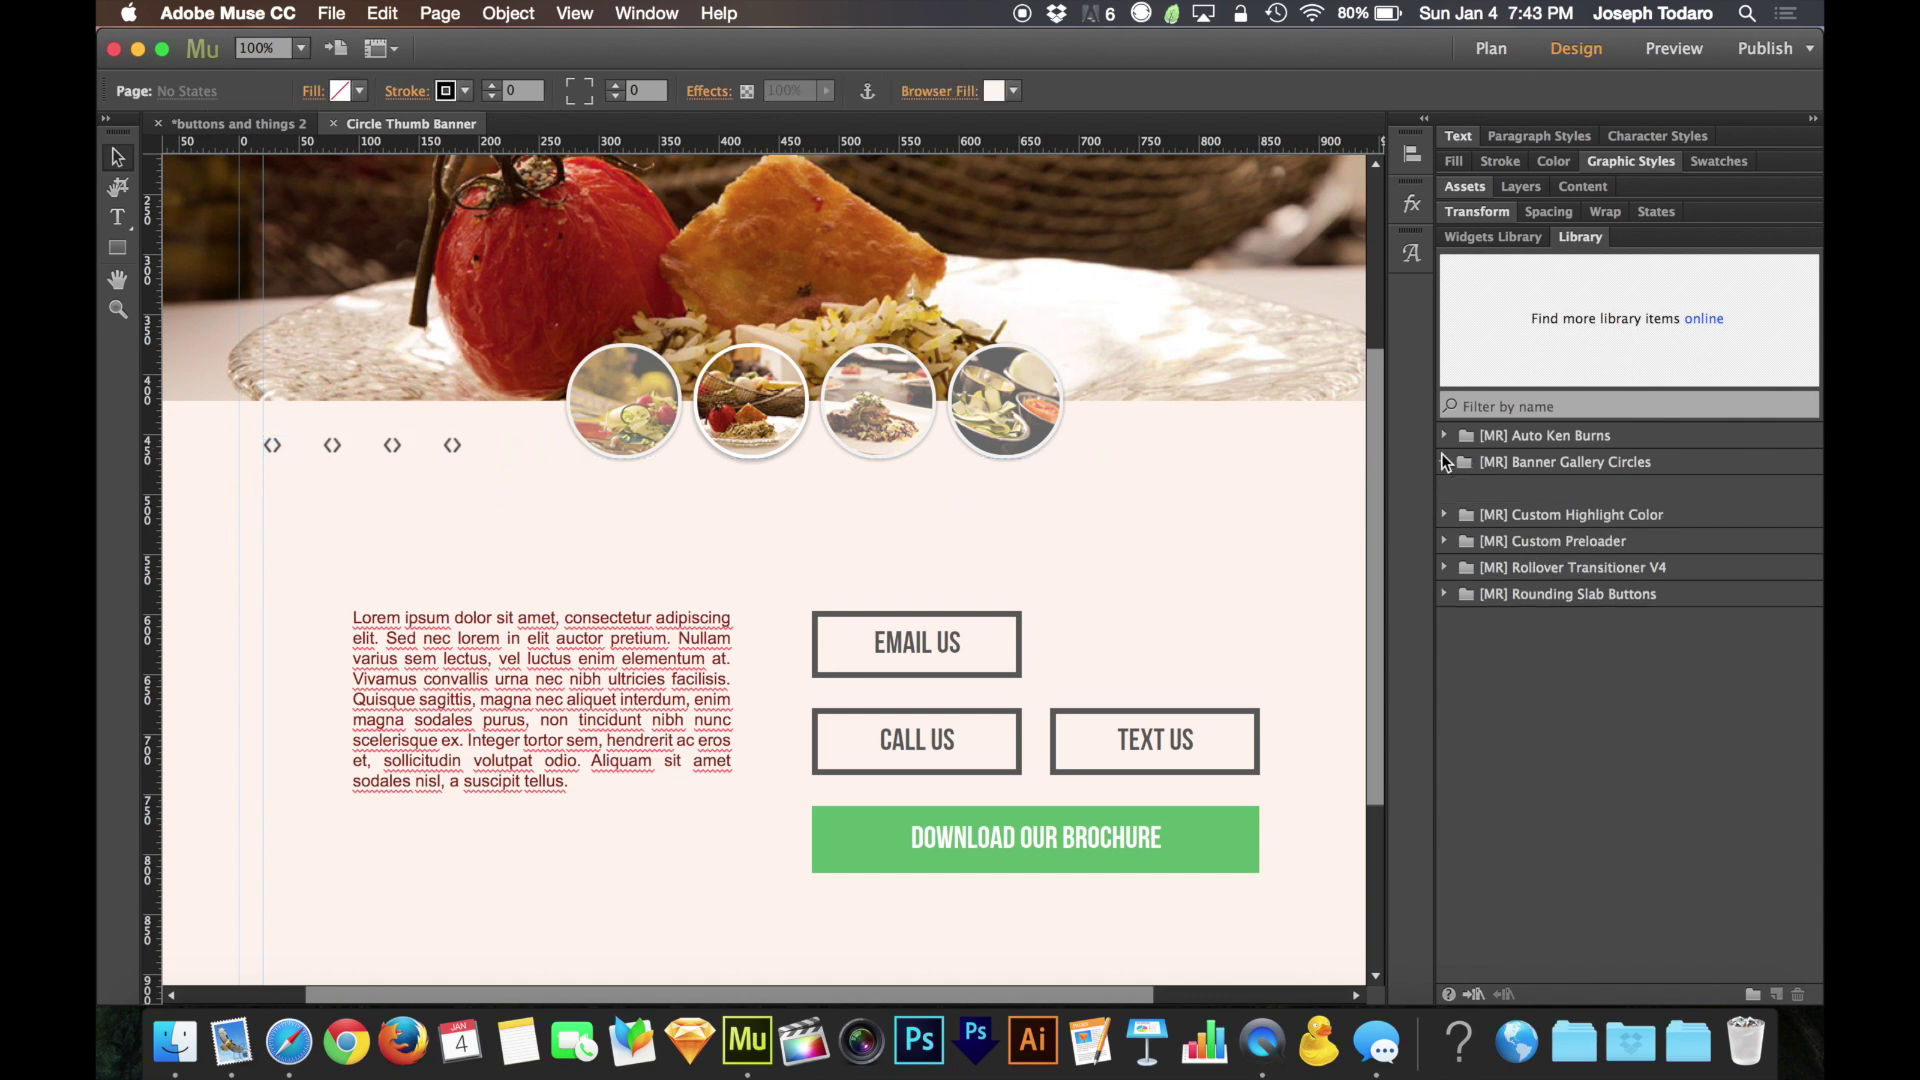
pyautogui.click(1442, 432)
pyautogui.click(1441, 432)
pyautogui.click(1442, 463)
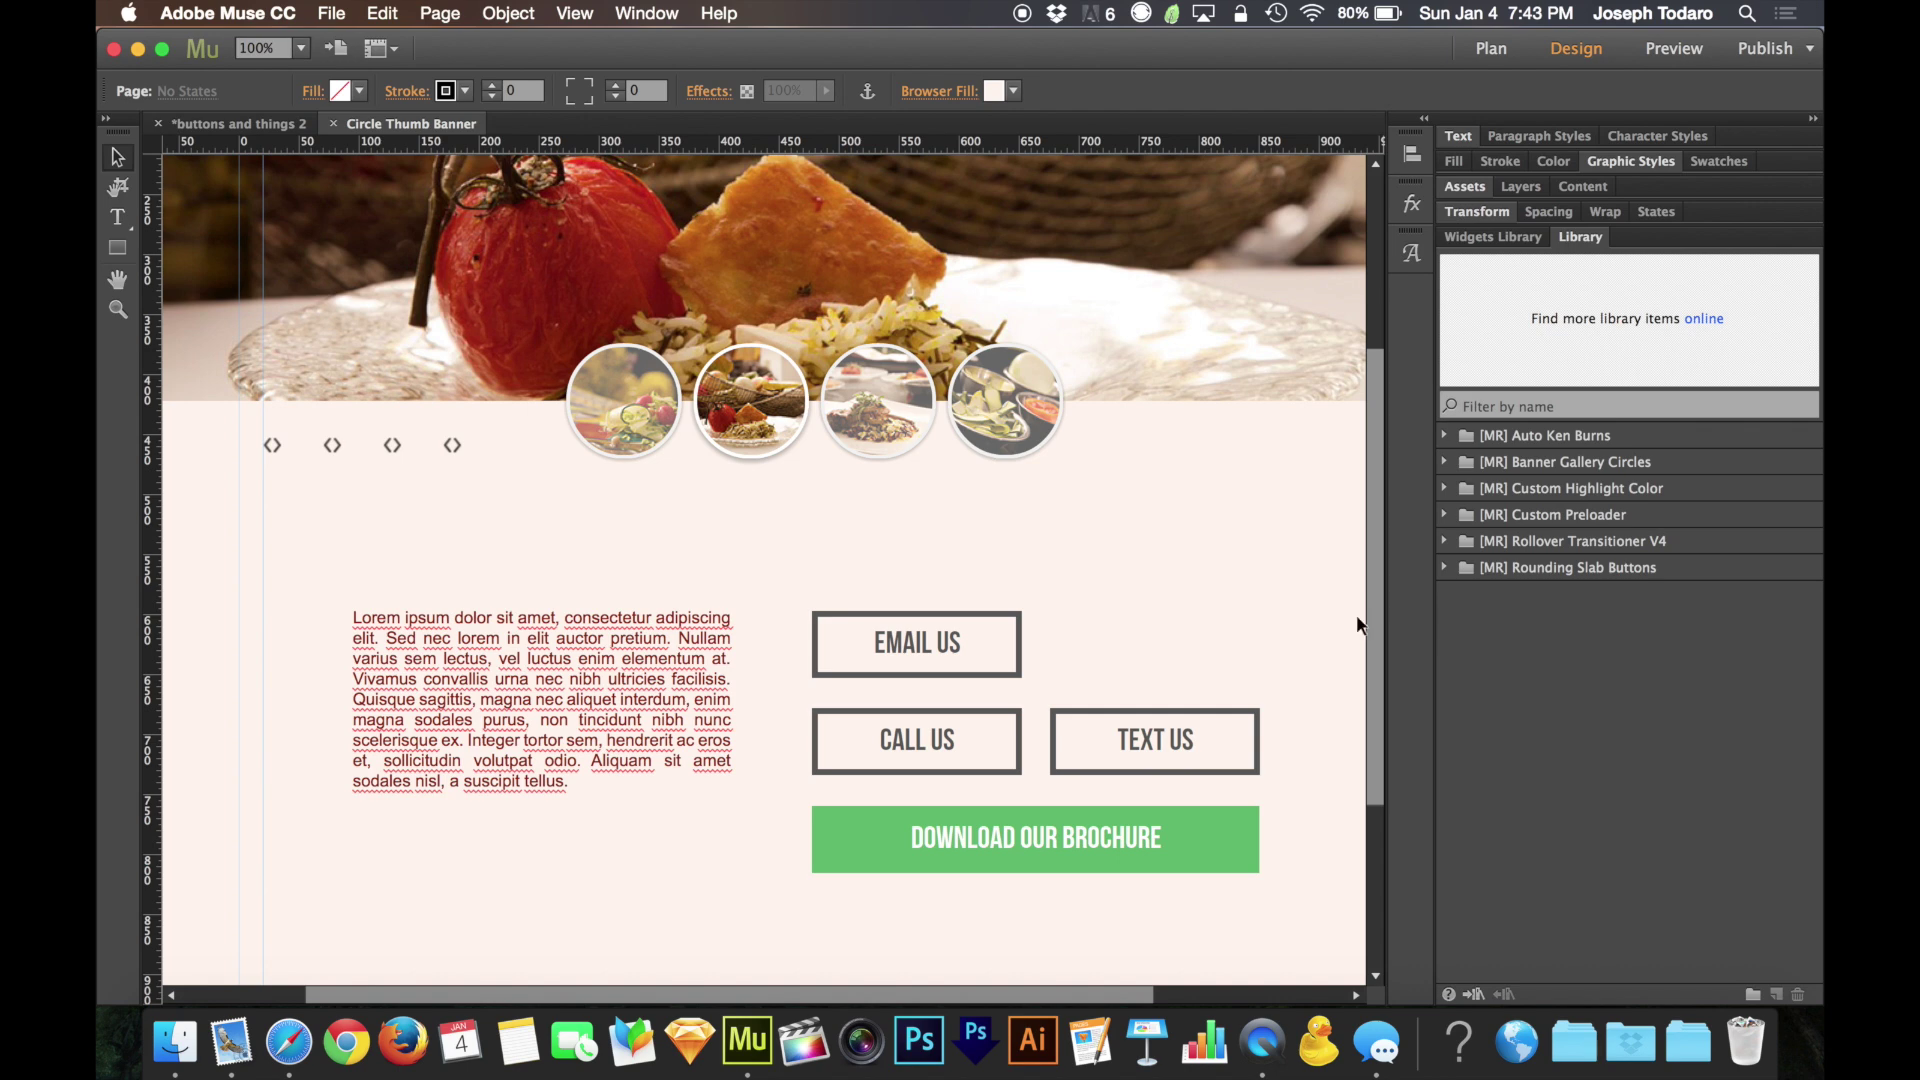
pyautogui.click(272, 446)
pyautogui.click(344, 429)
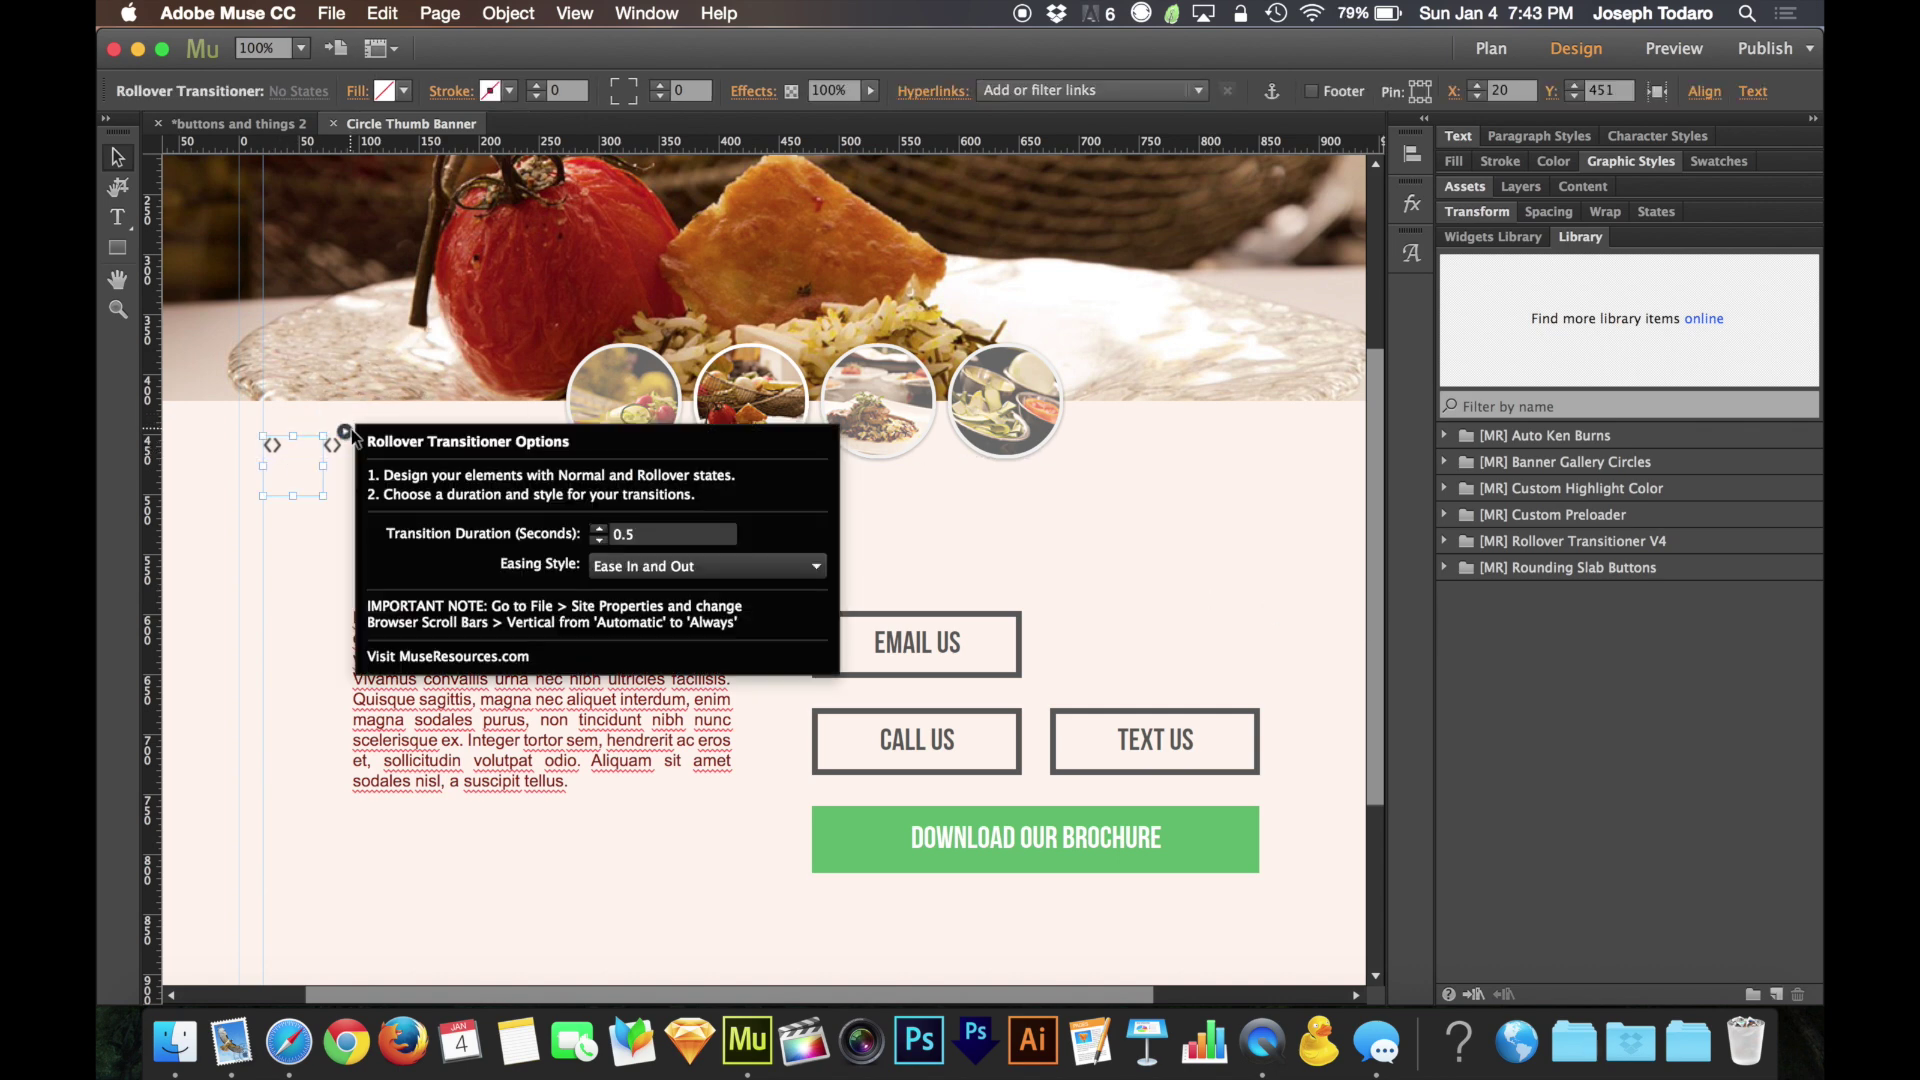
pyautogui.click(348, 458)
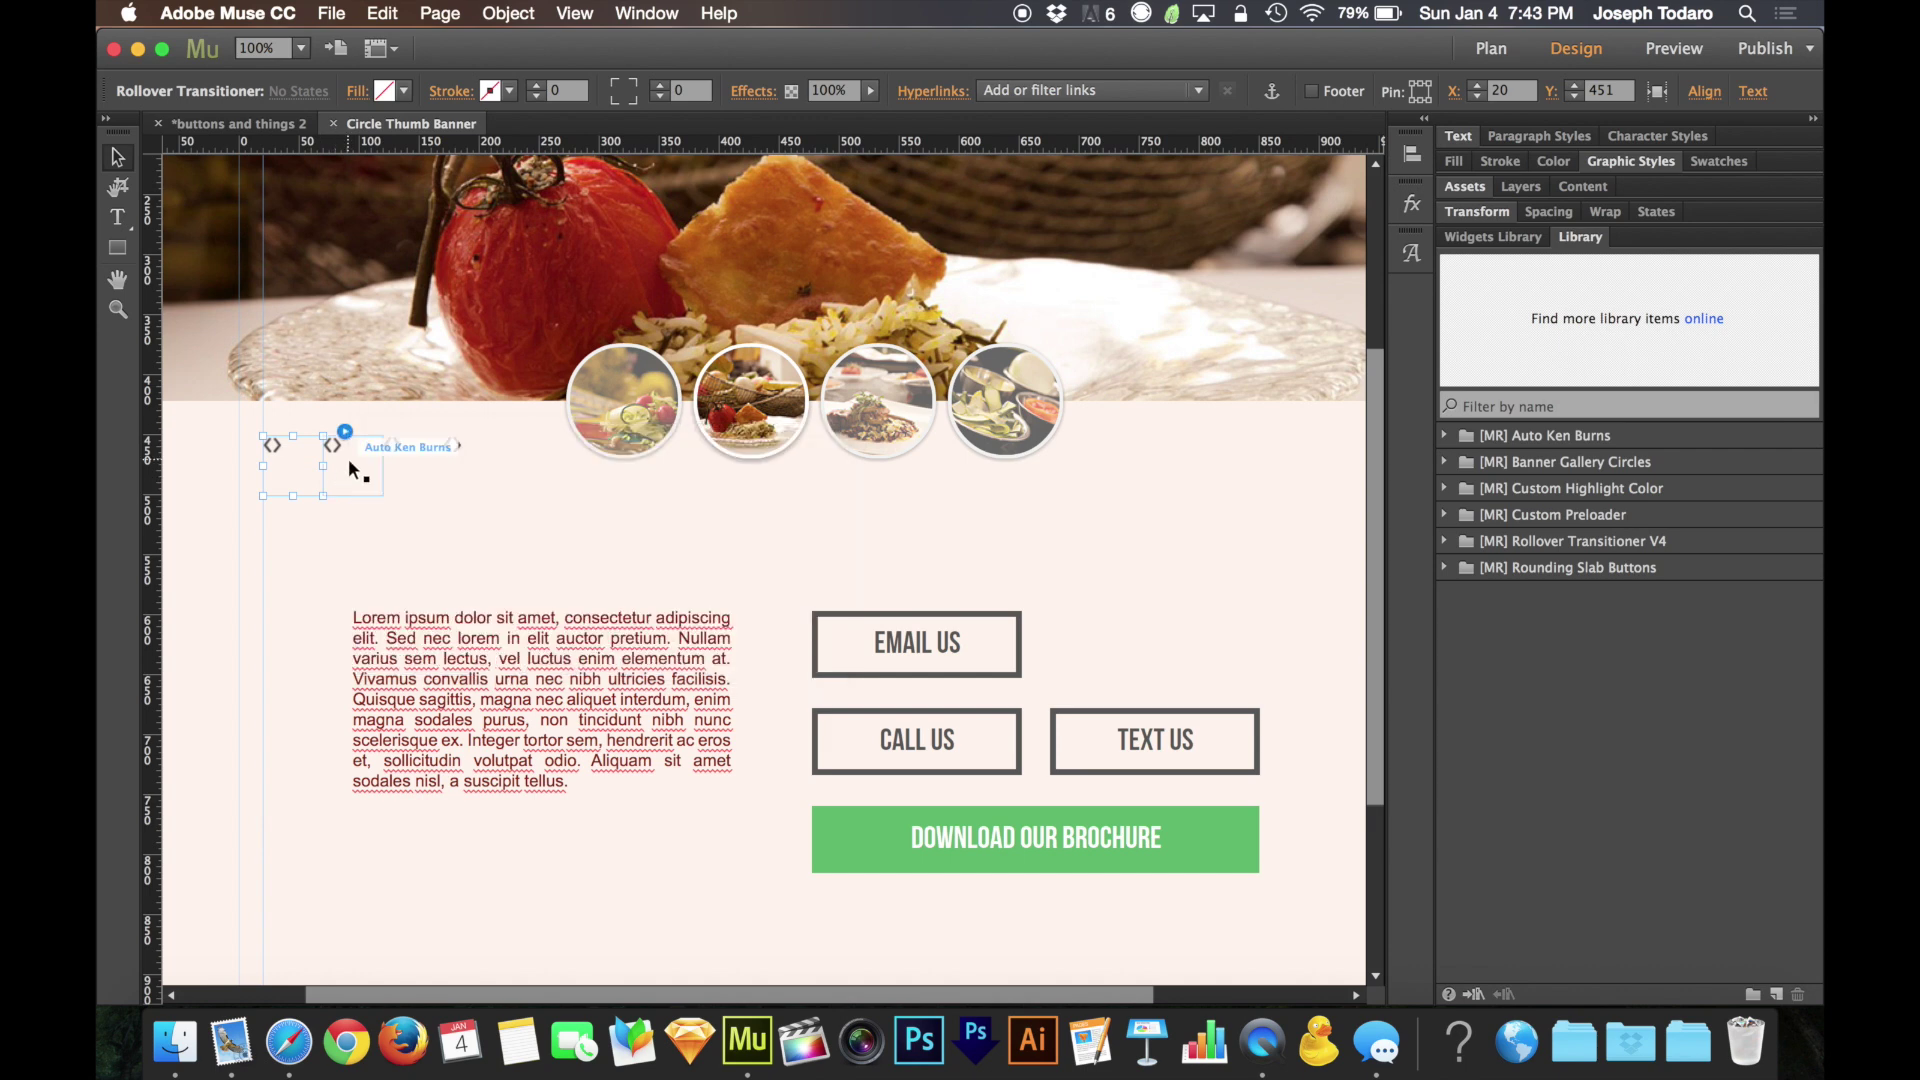
pyautogui.click(404, 432)
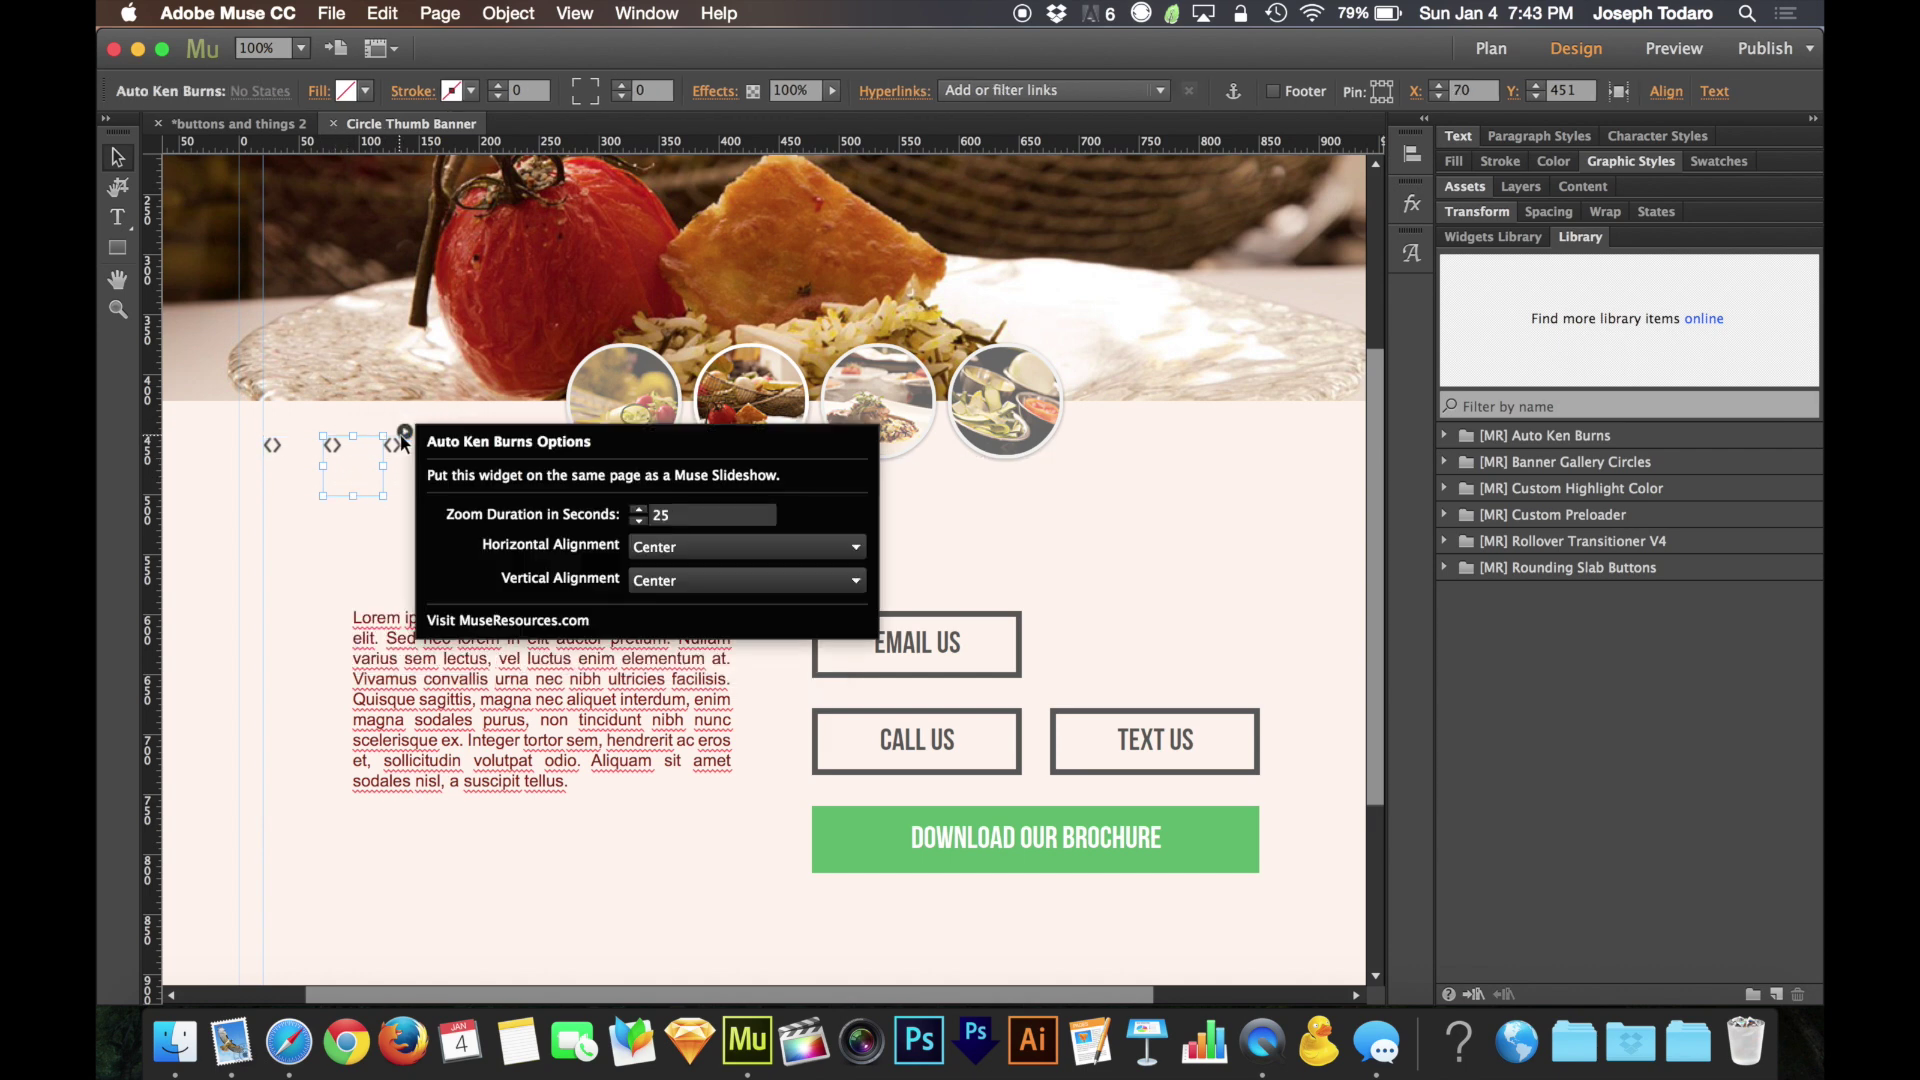
pyautogui.click(408, 459)
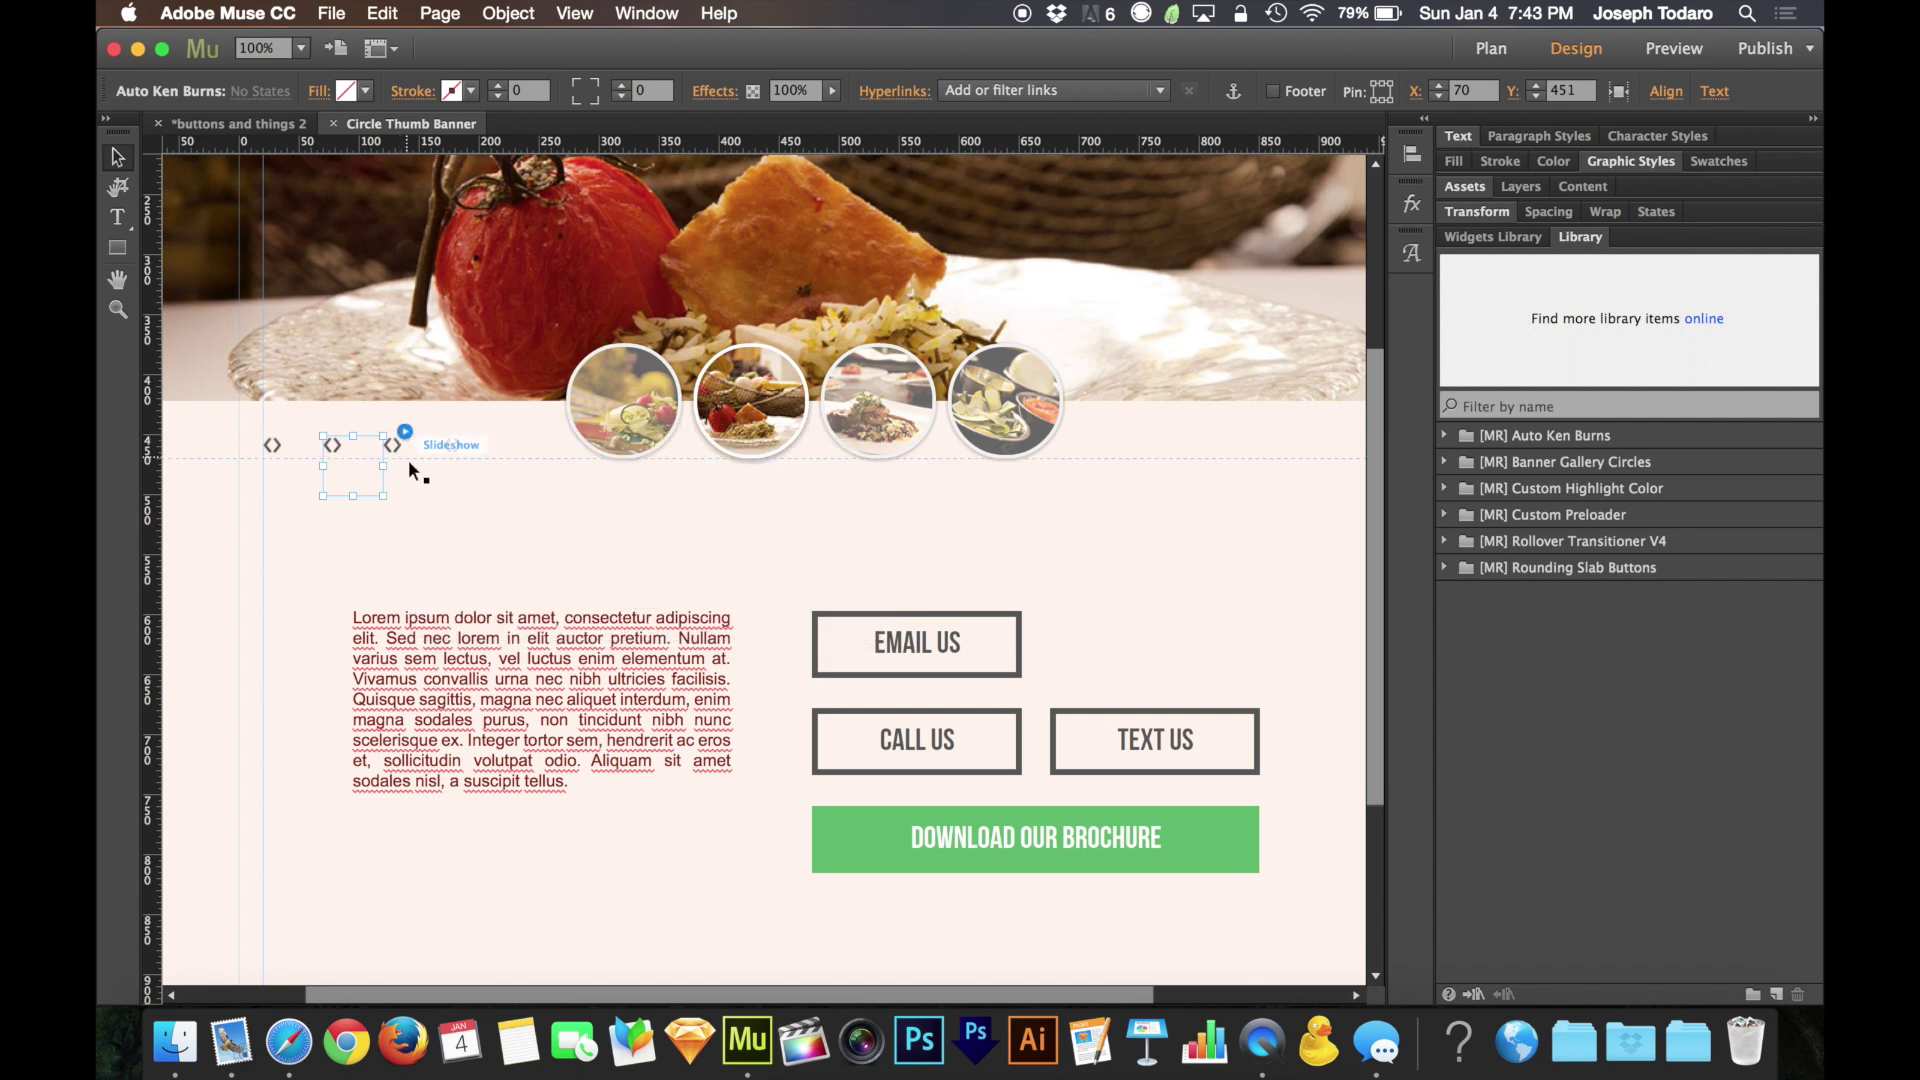
pyautogui.click(410, 460)
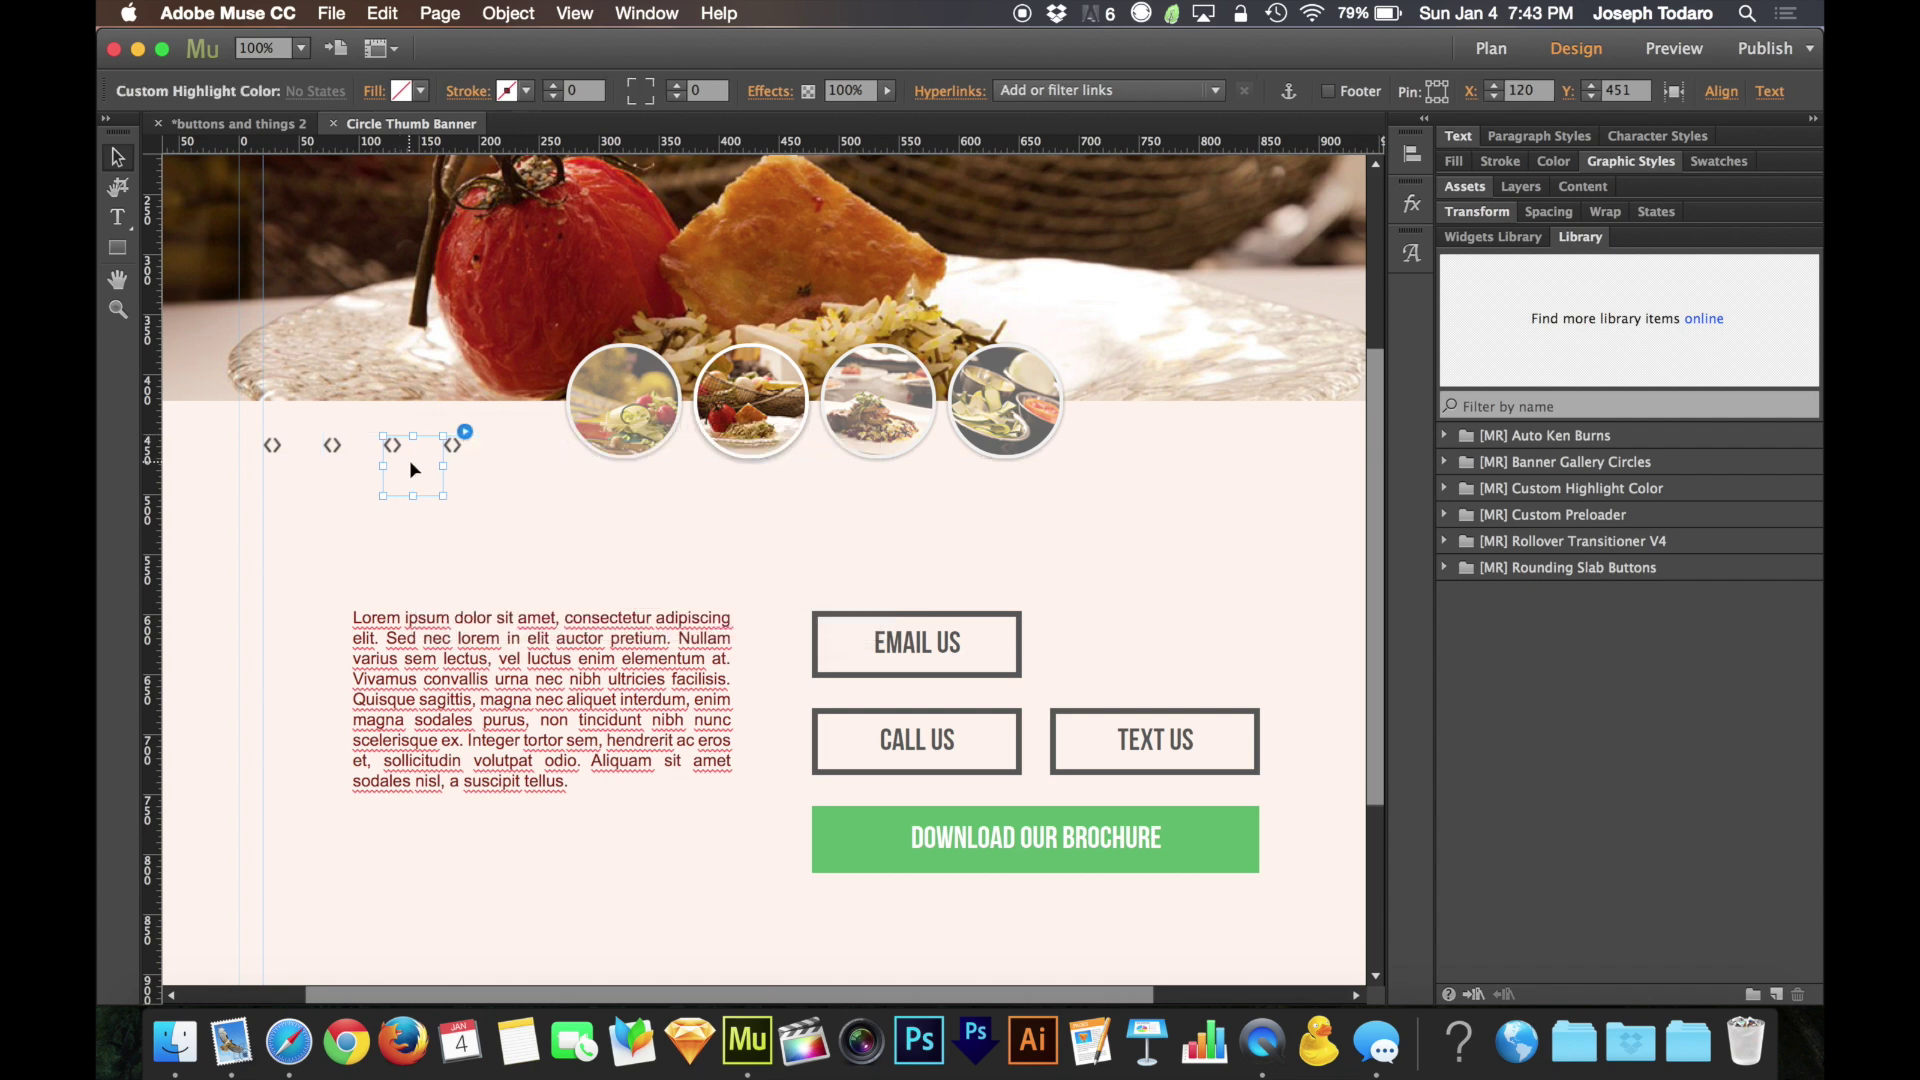
pyautogui.click(644, 555)
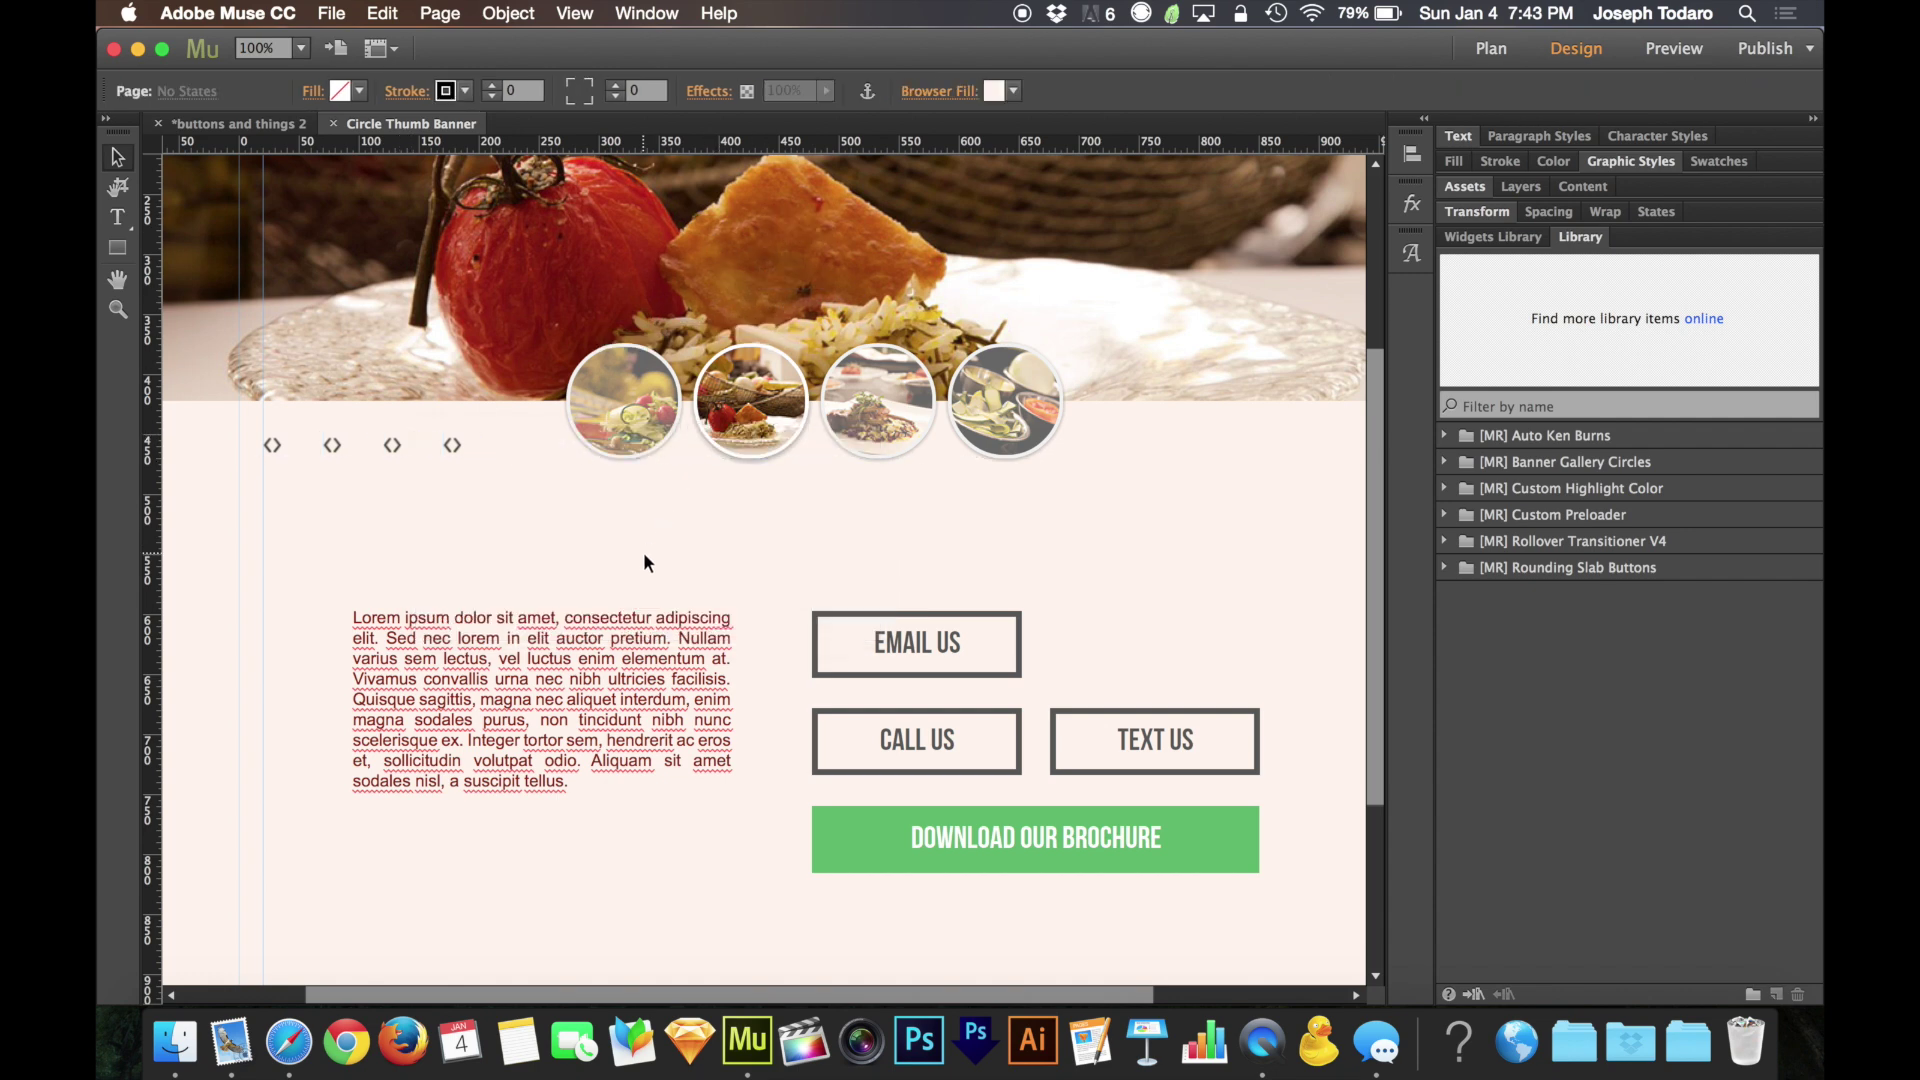
pyautogui.click(520, 675)
pyautogui.click(562, 562)
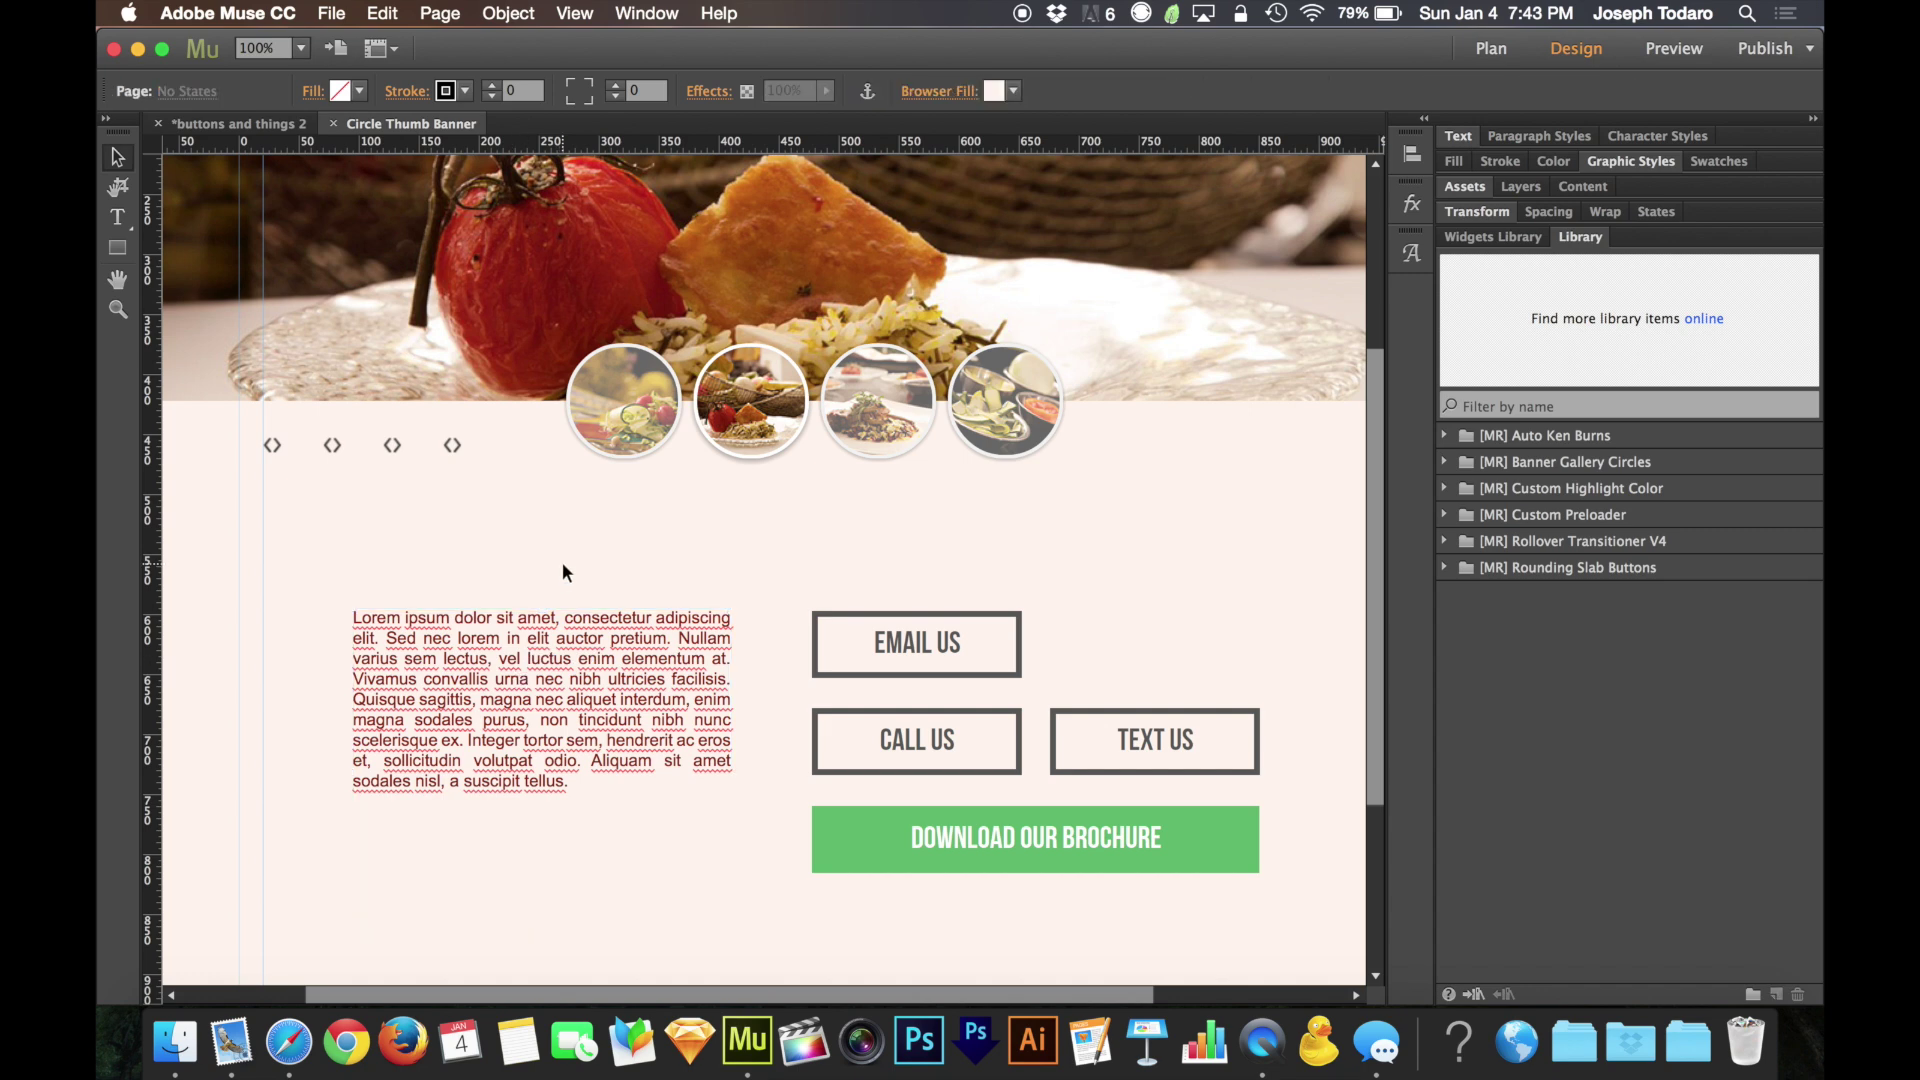
pyautogui.click(458, 446)
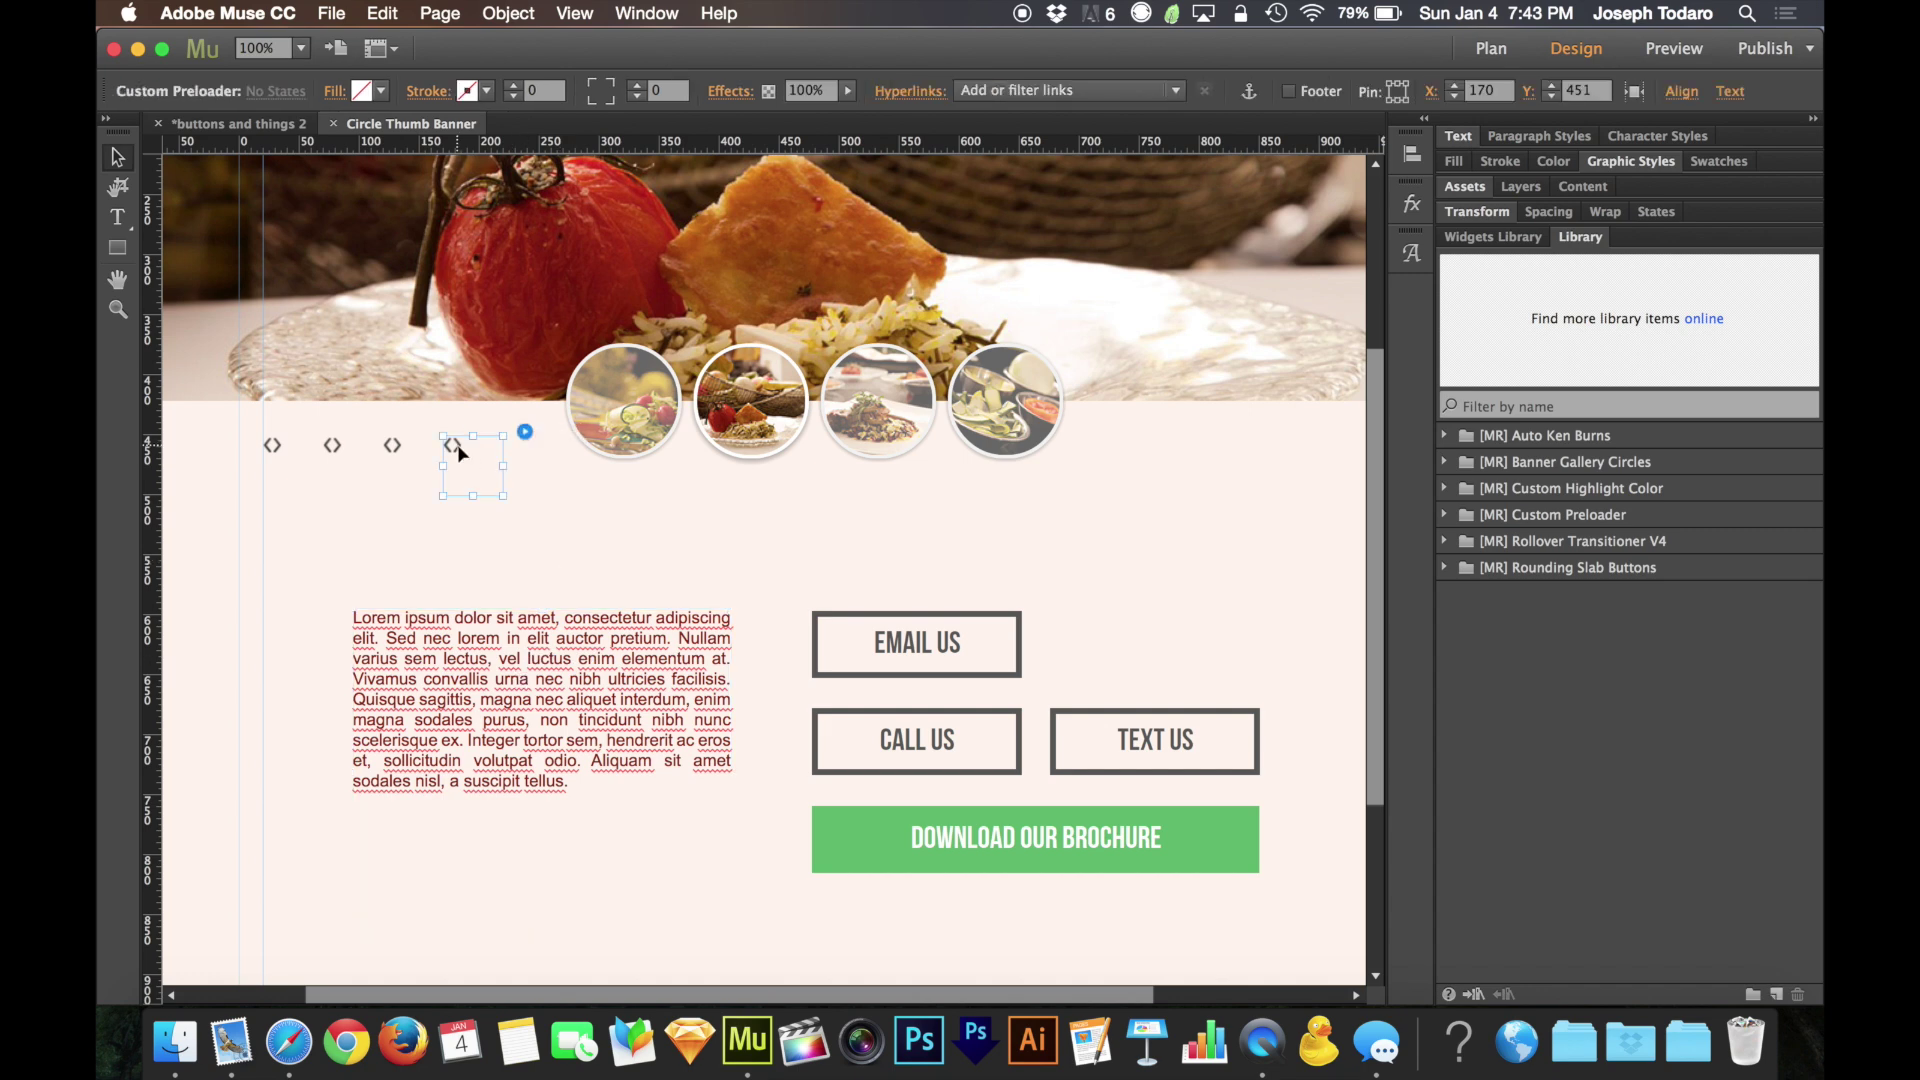
pyautogui.click(526, 434)
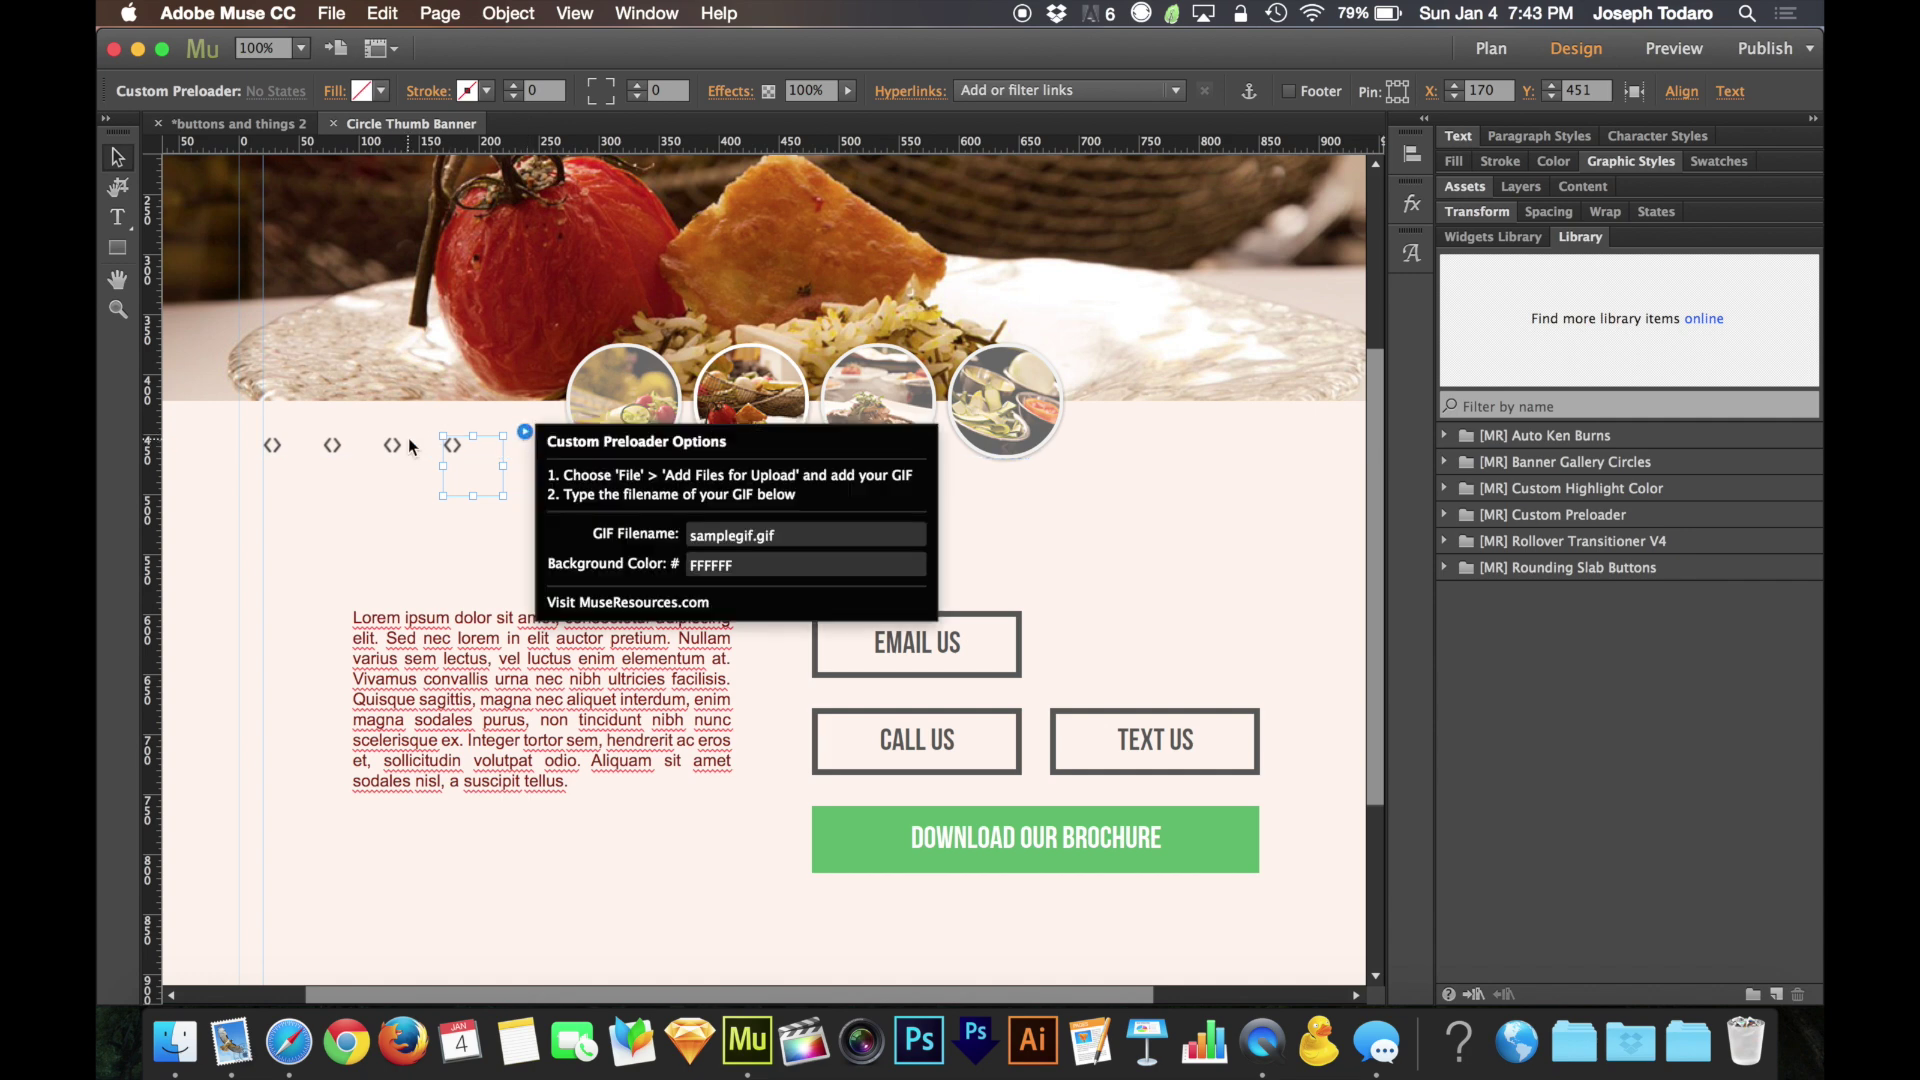
pyautogui.click(394, 450)
pyautogui.click(462, 431)
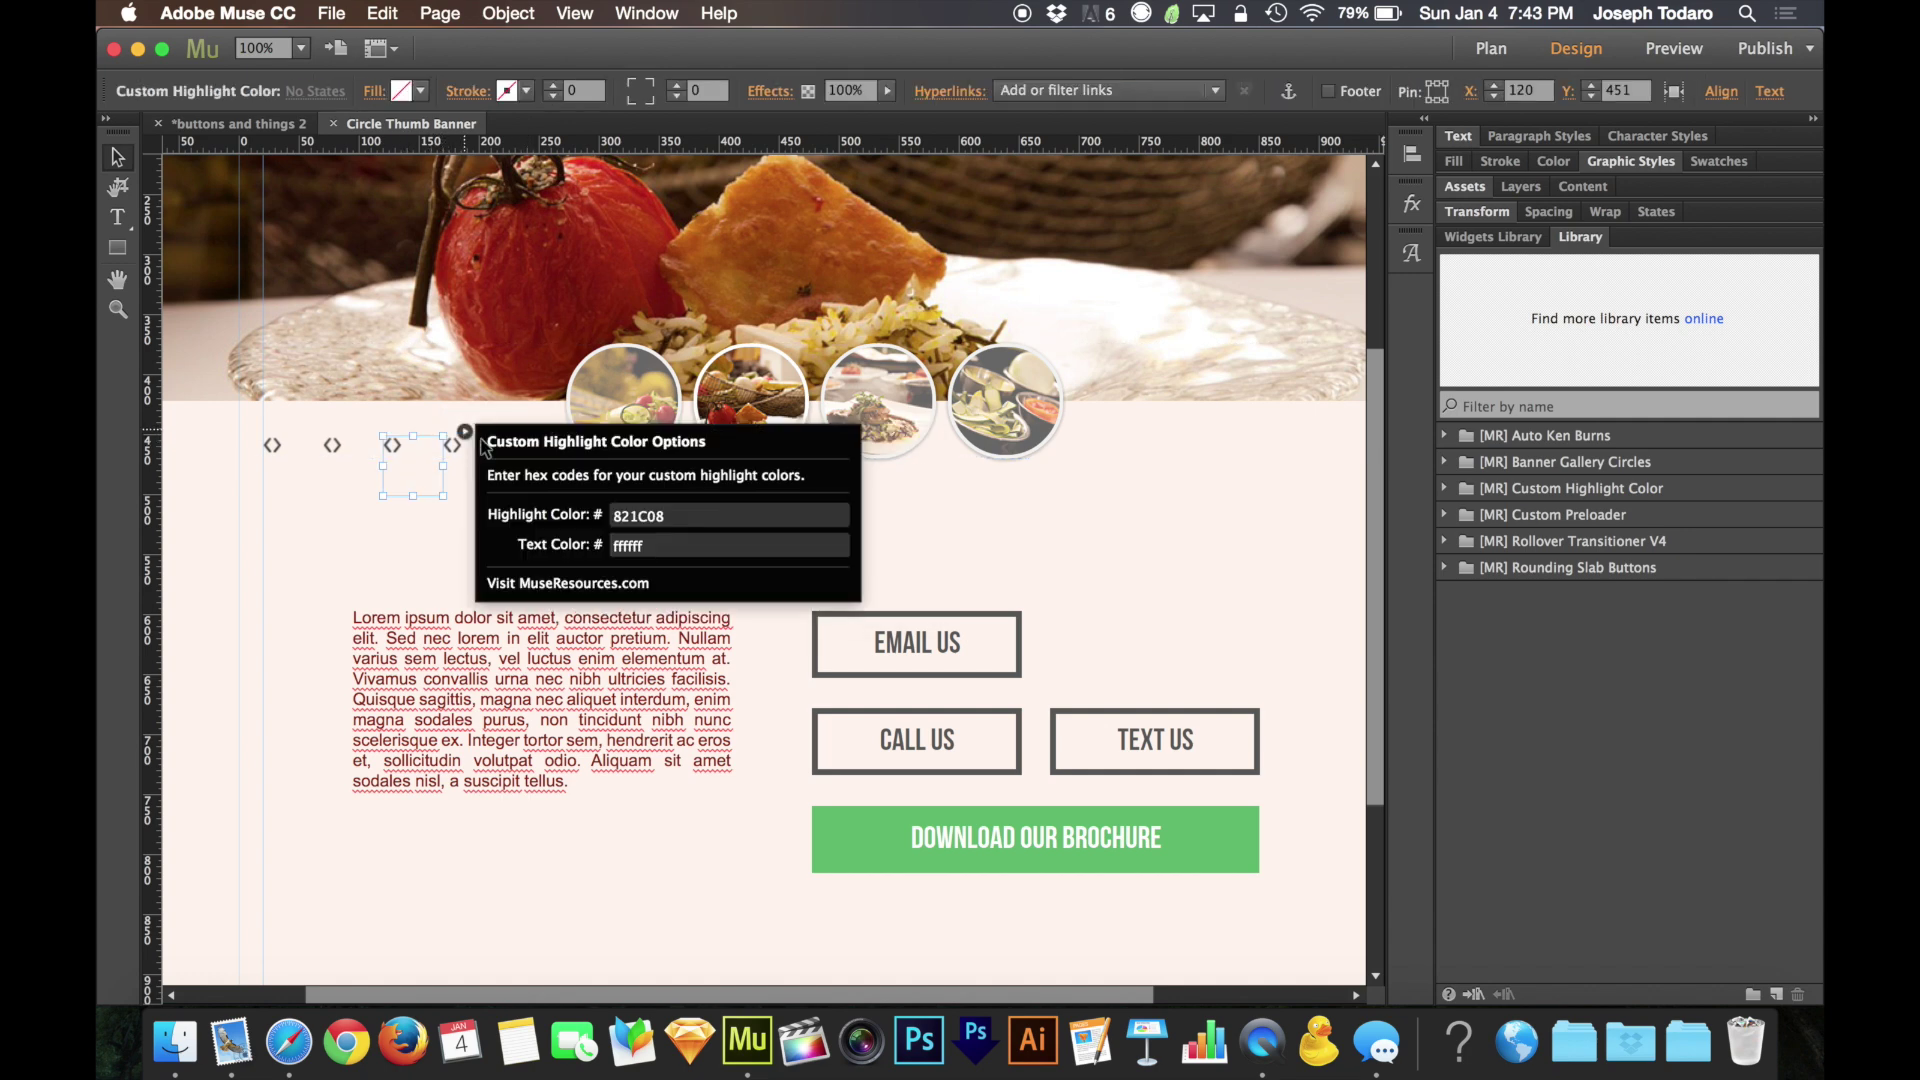
pyautogui.click(432, 518)
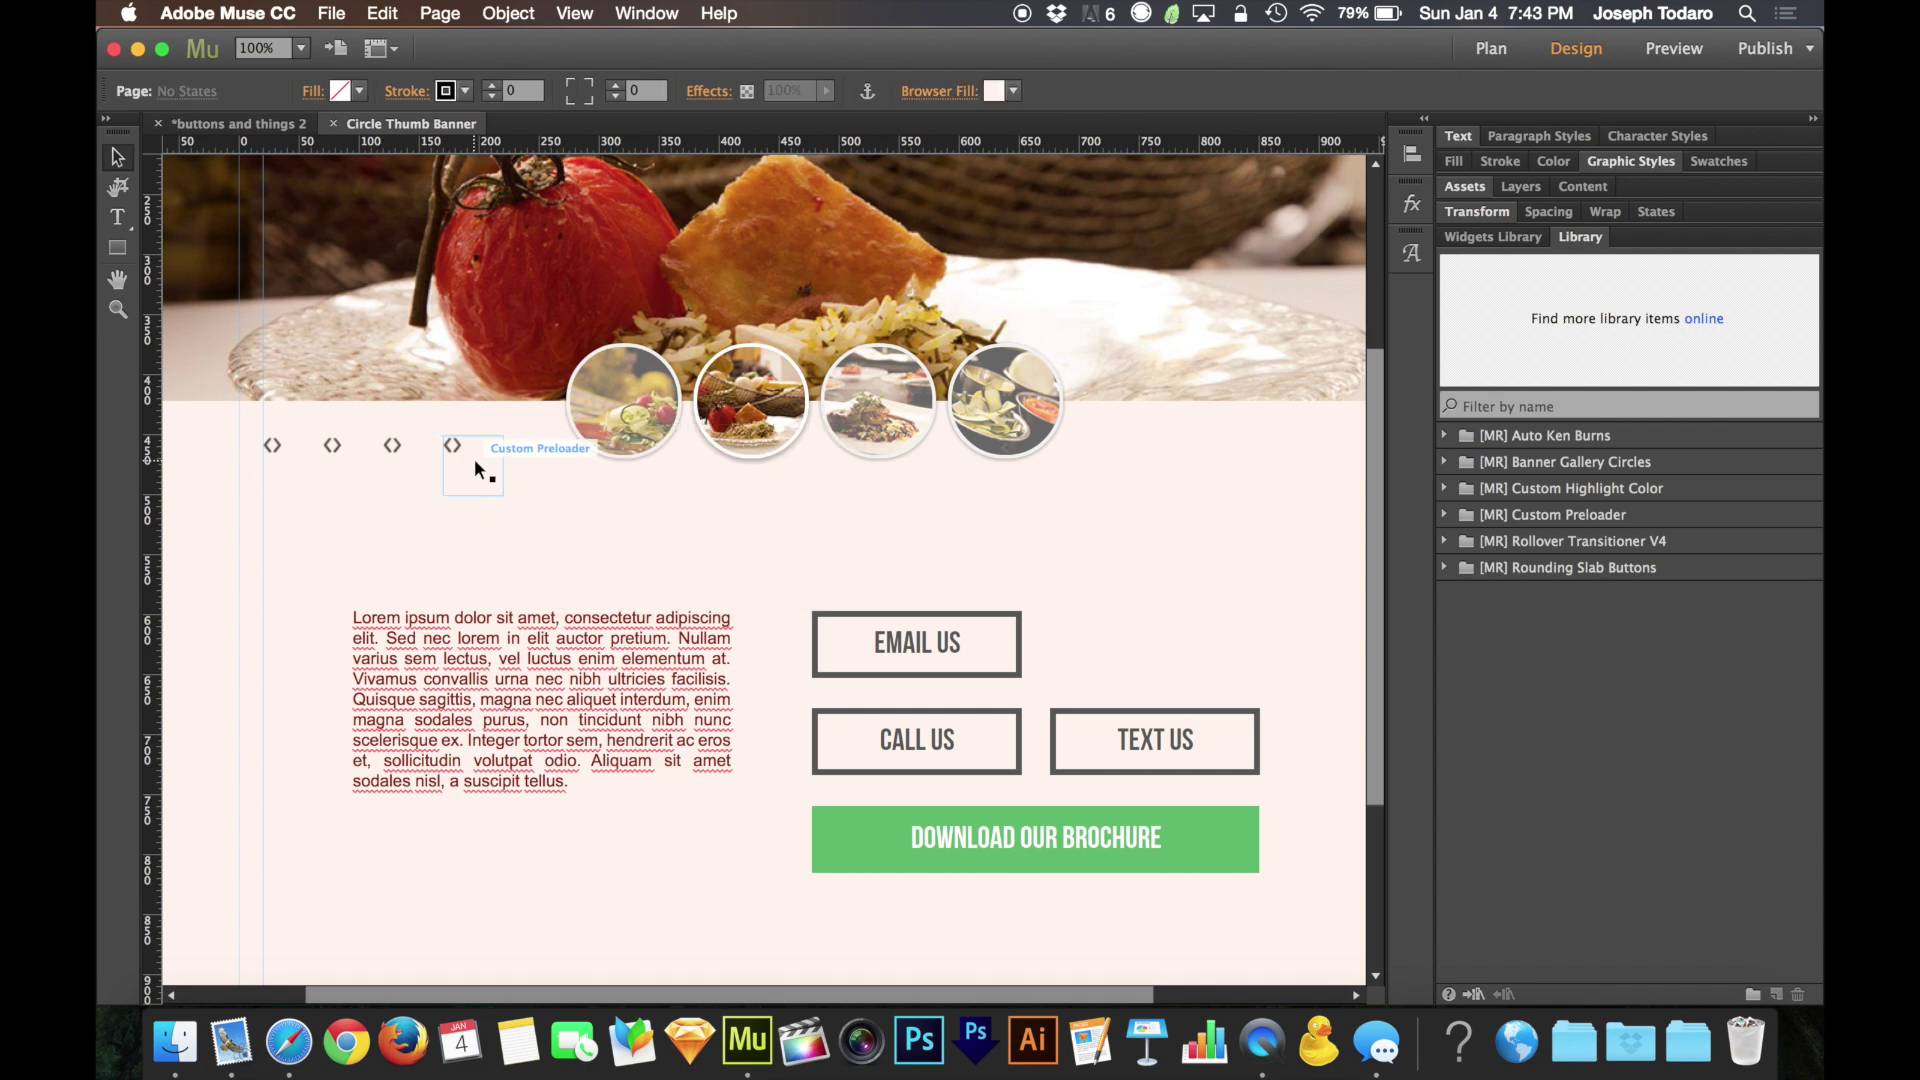
pyautogui.click(474, 458)
pyautogui.click(523, 432)
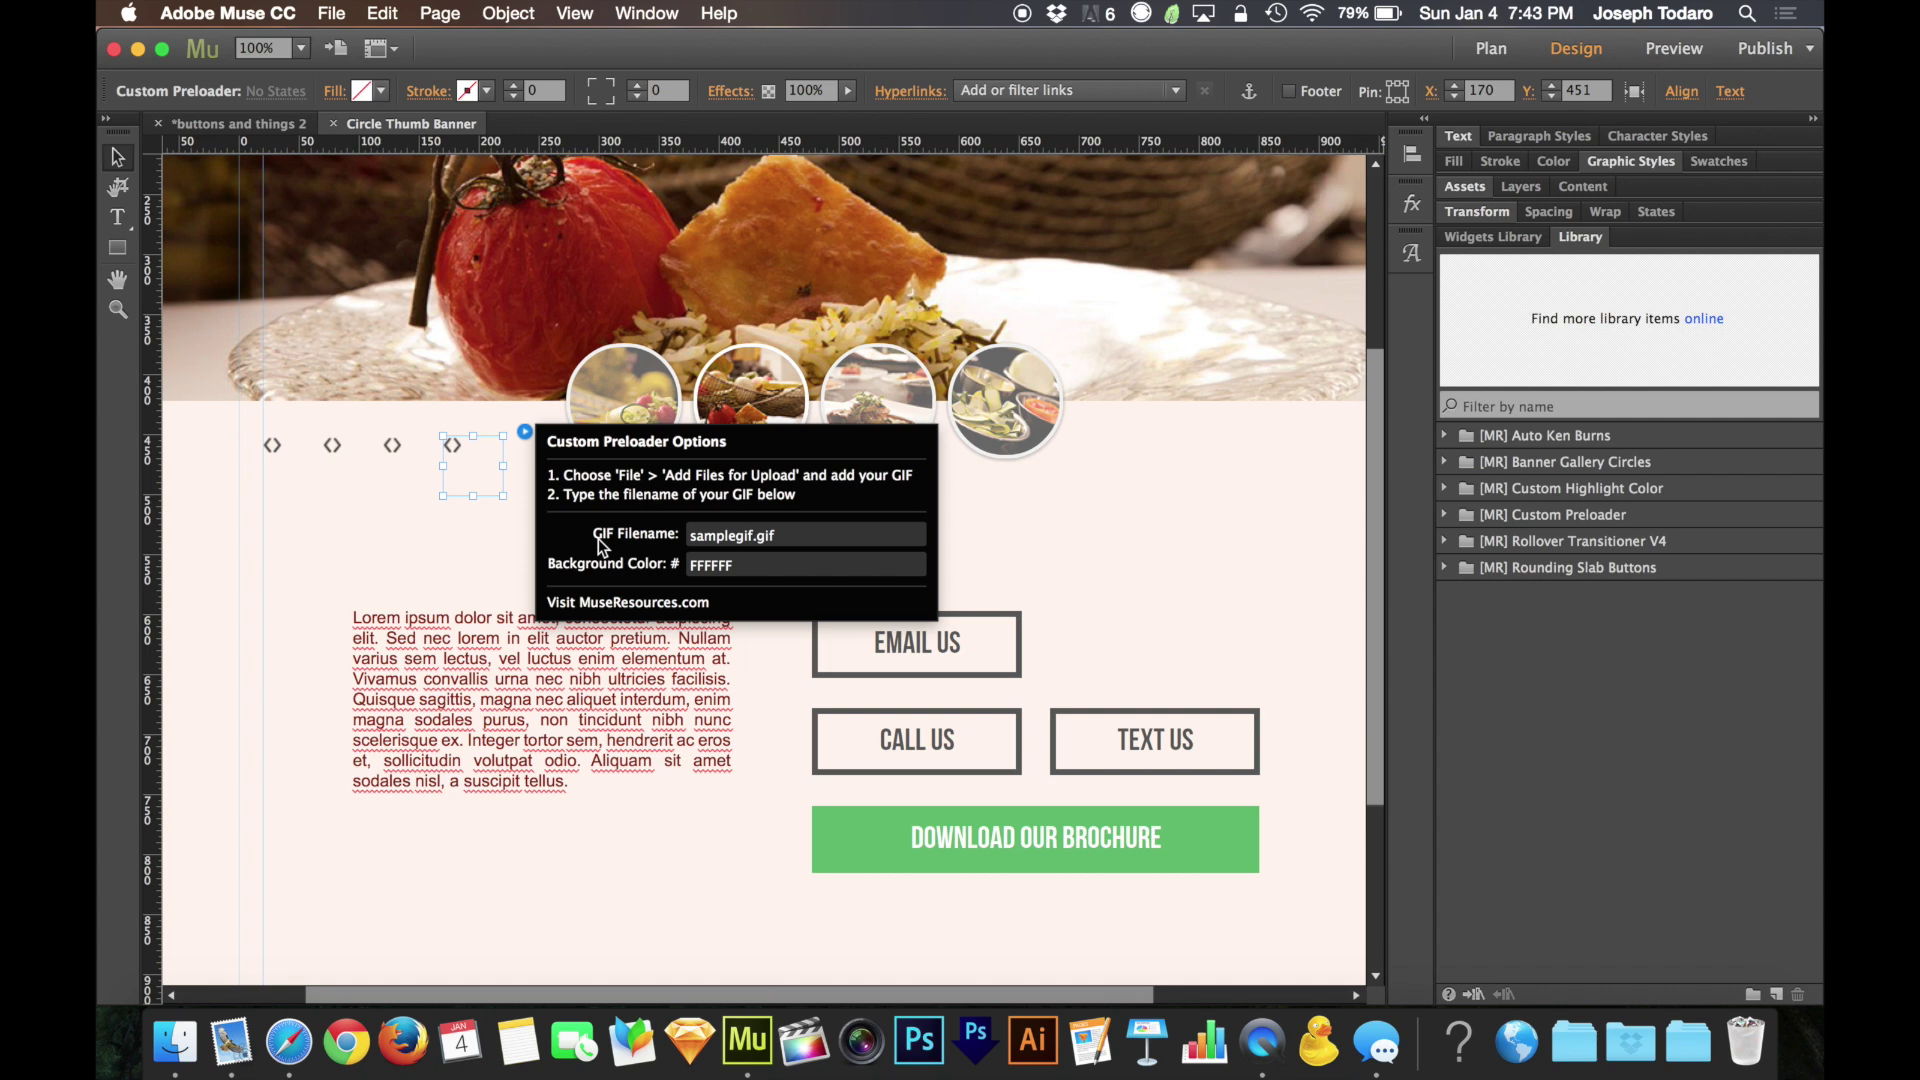
pyautogui.click(504, 540)
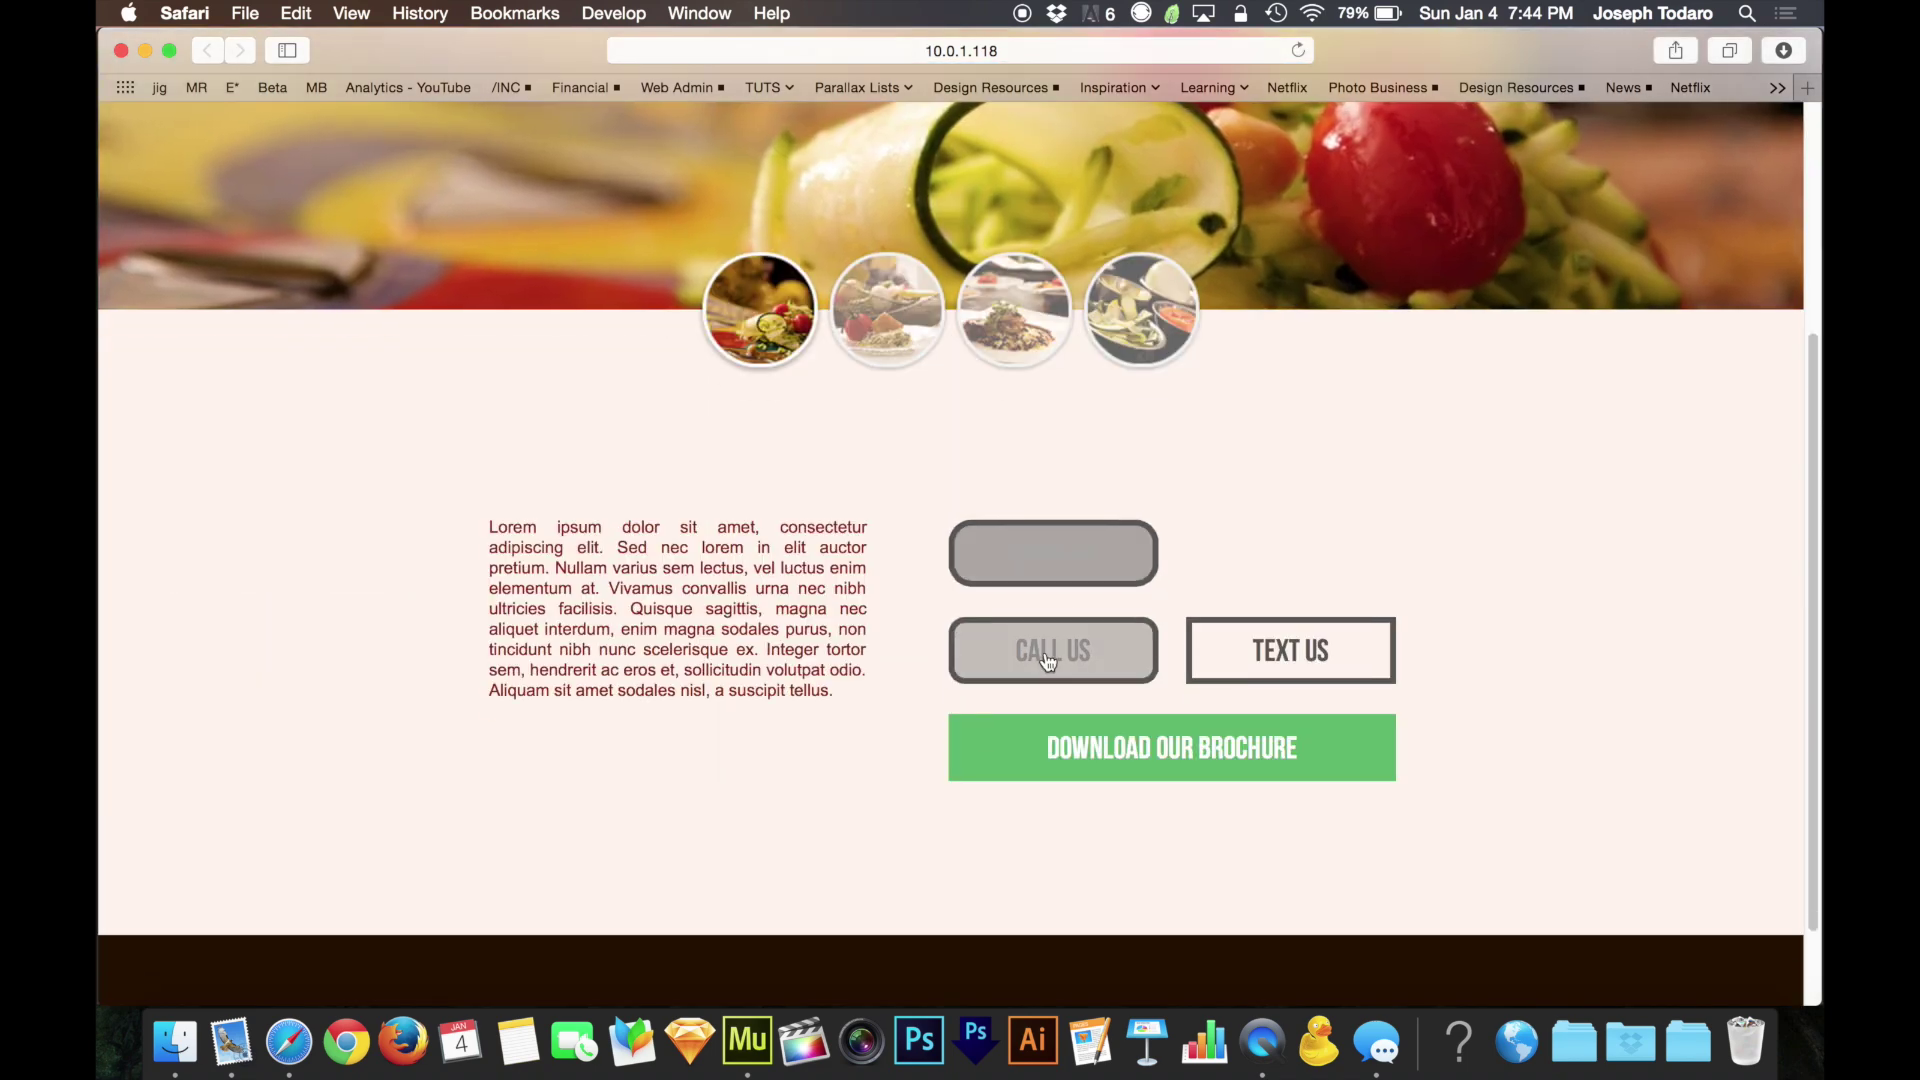
# Close the Safari preview window and open a browser window on MuseResources.com
pyautogui.press('super+w')
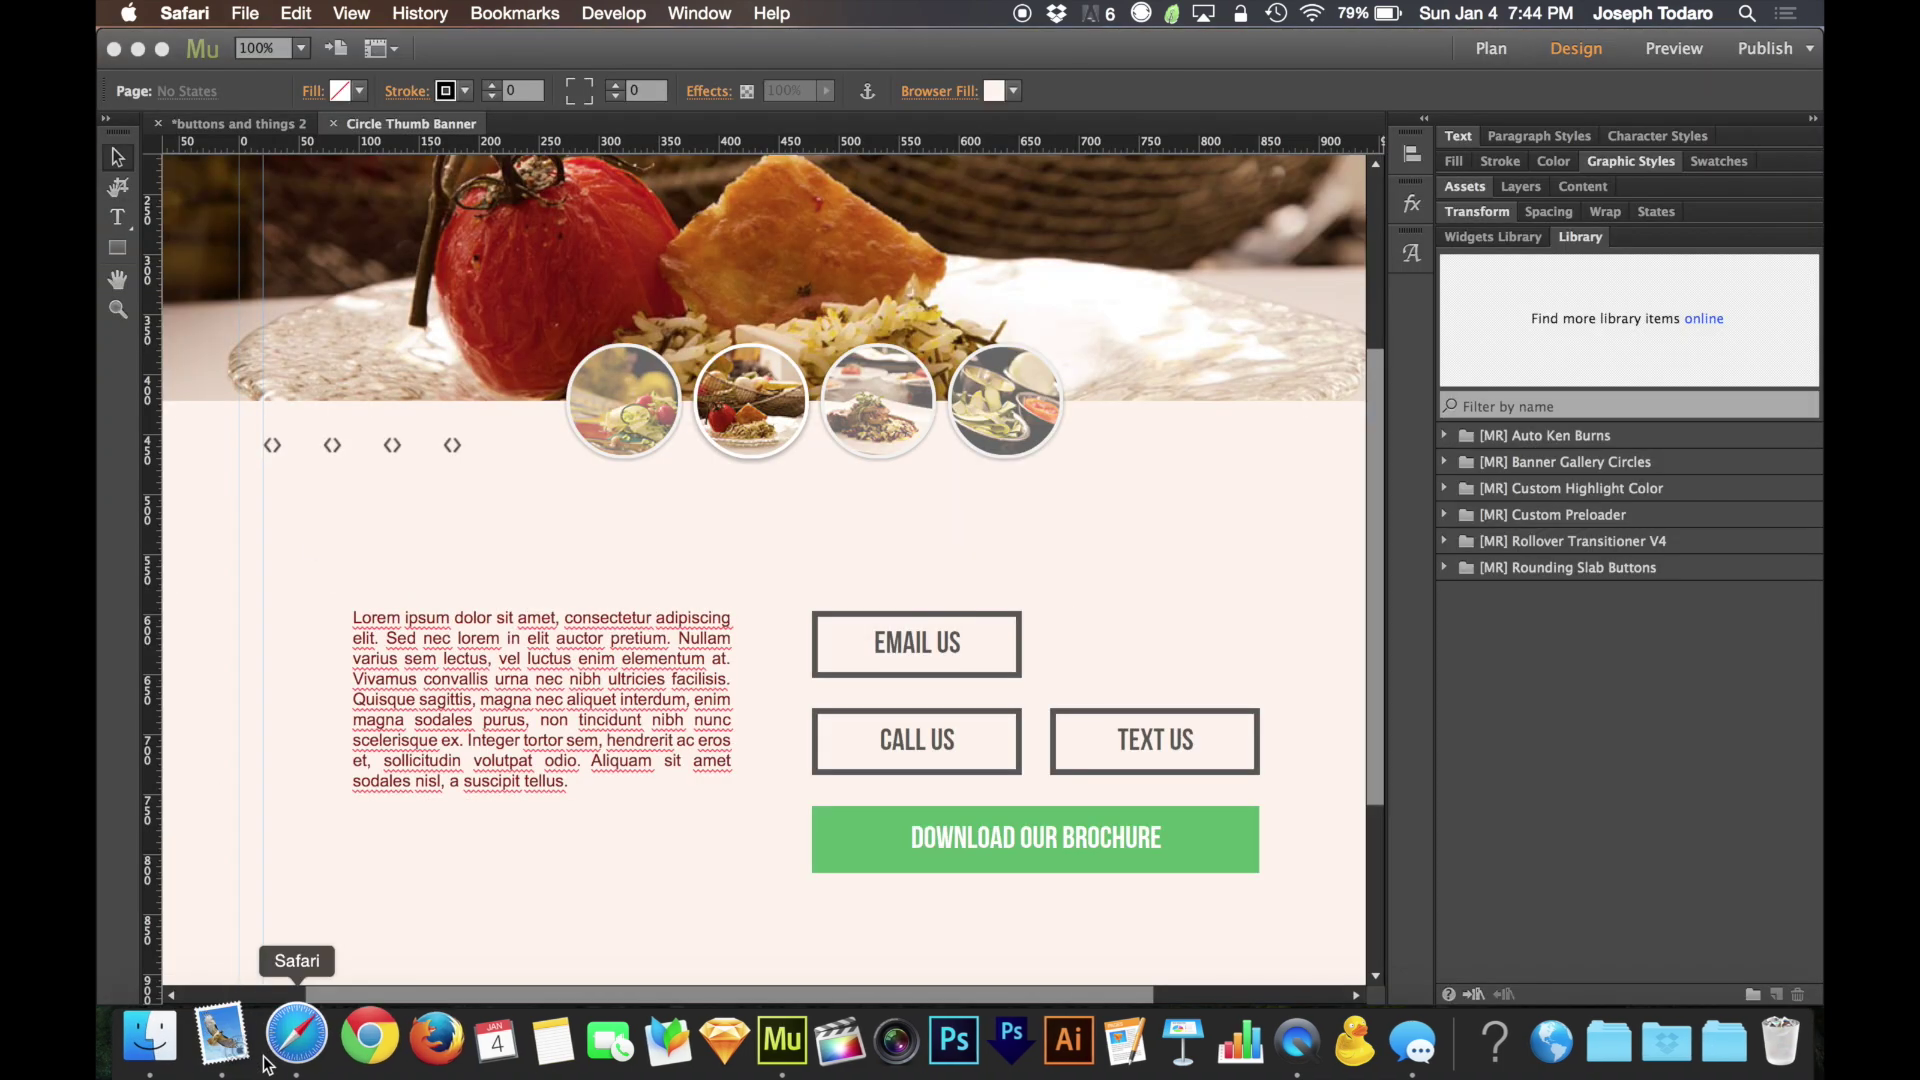
pyautogui.click(281, 1062)
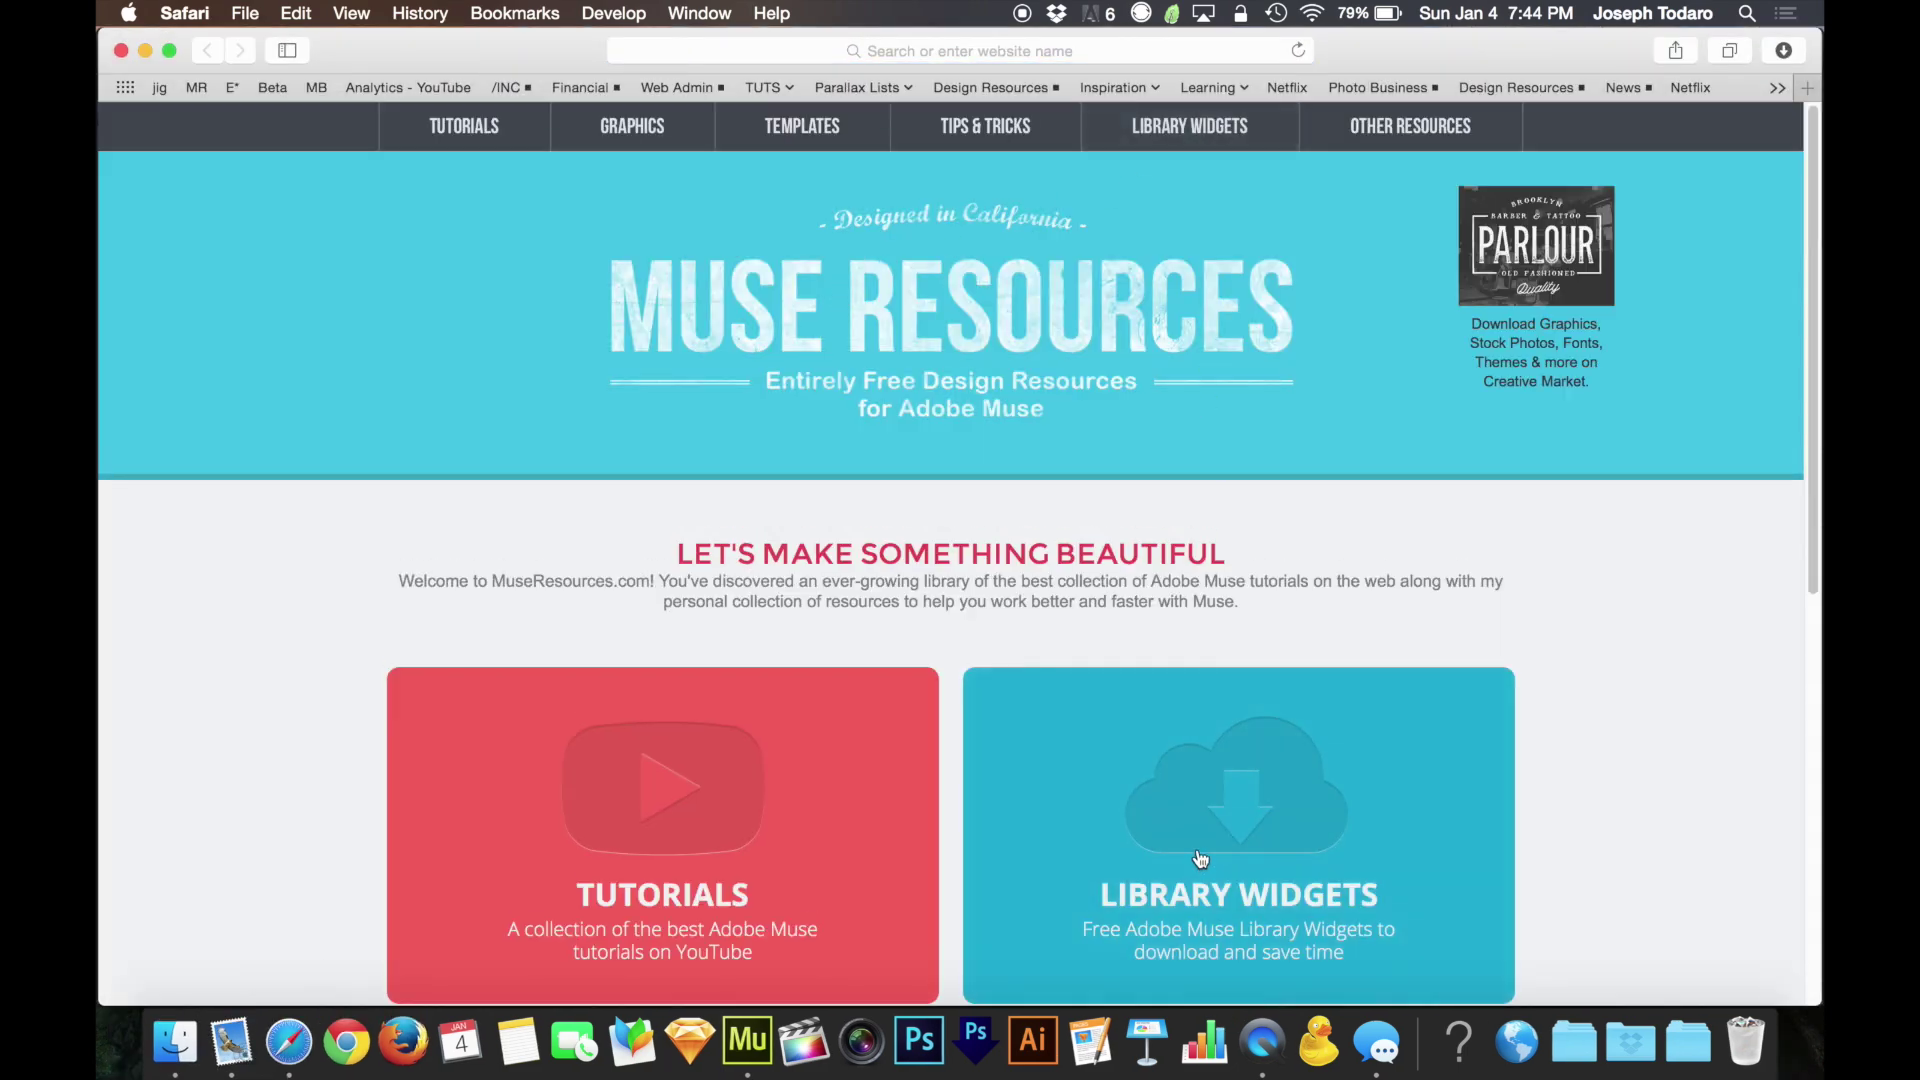
pyautogui.click(1258, 846)
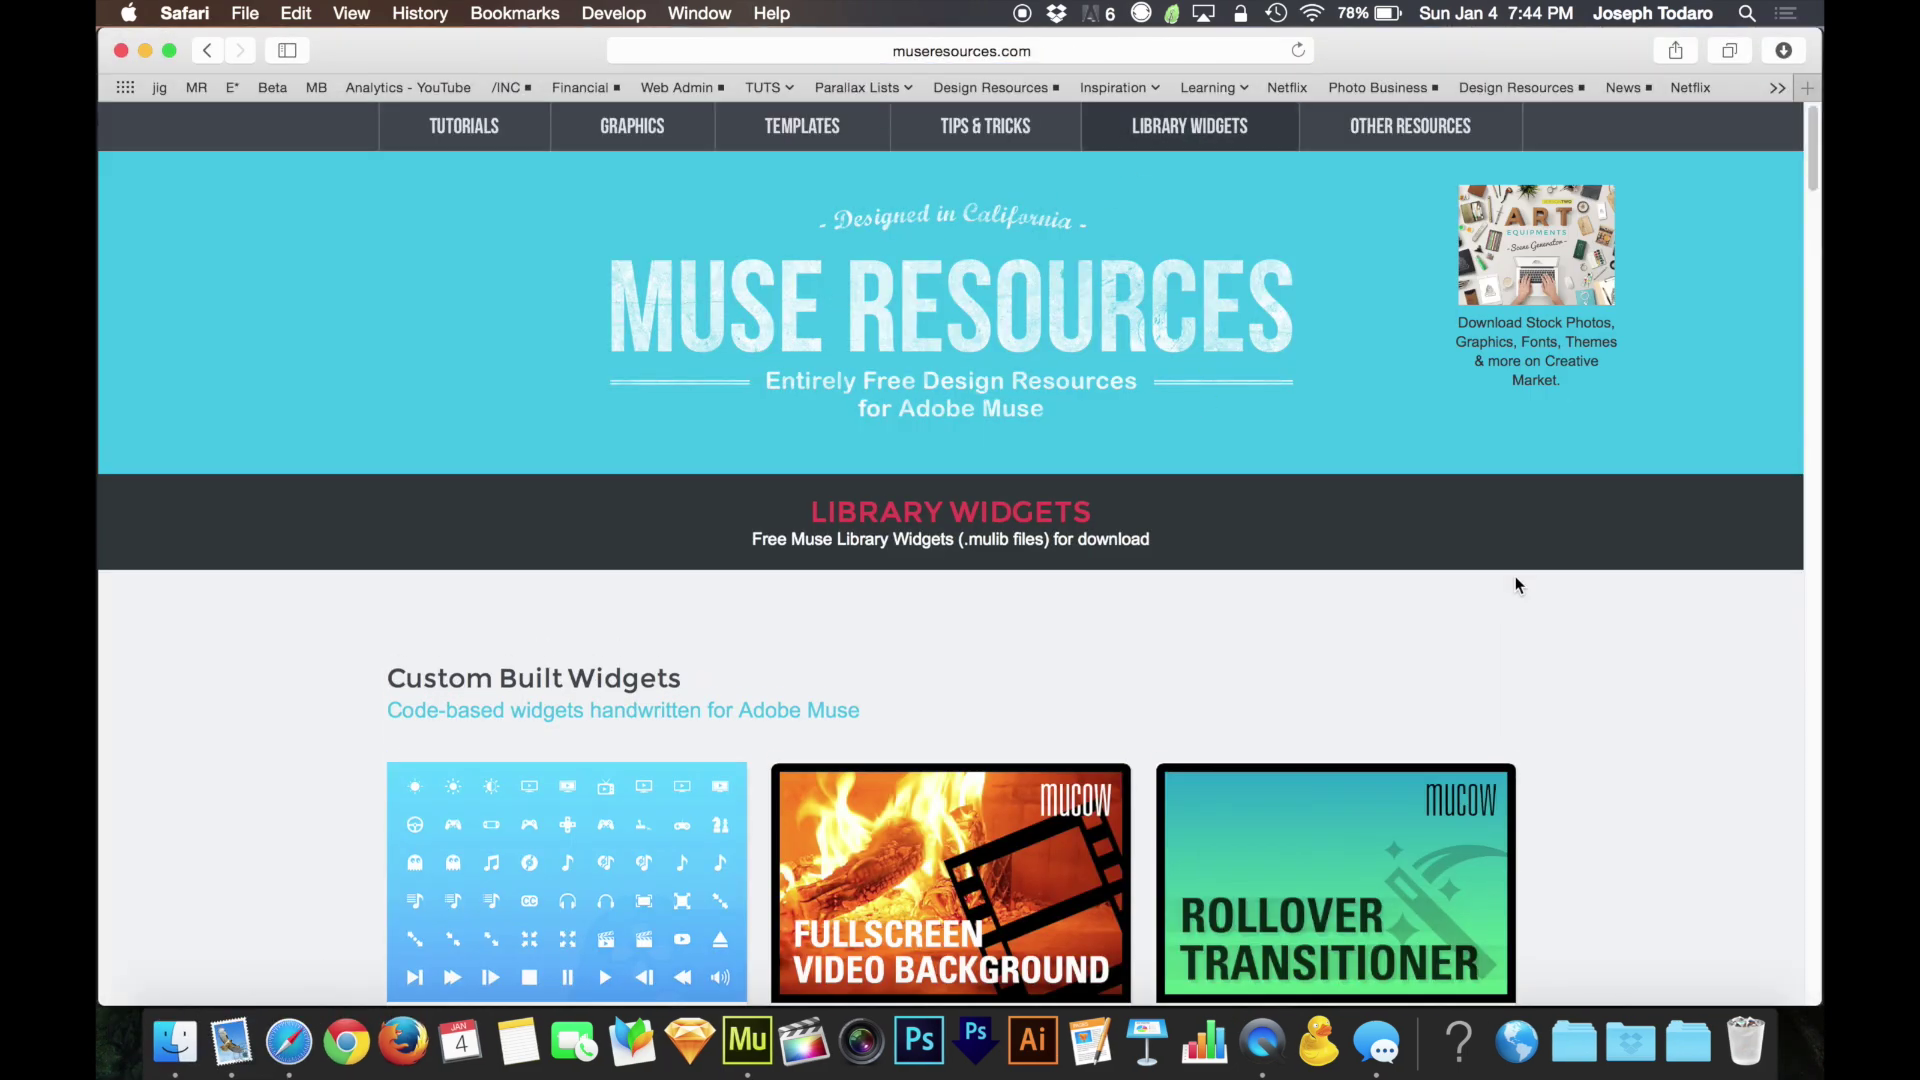
pyautogui.scroll(-5, 1515, 576)
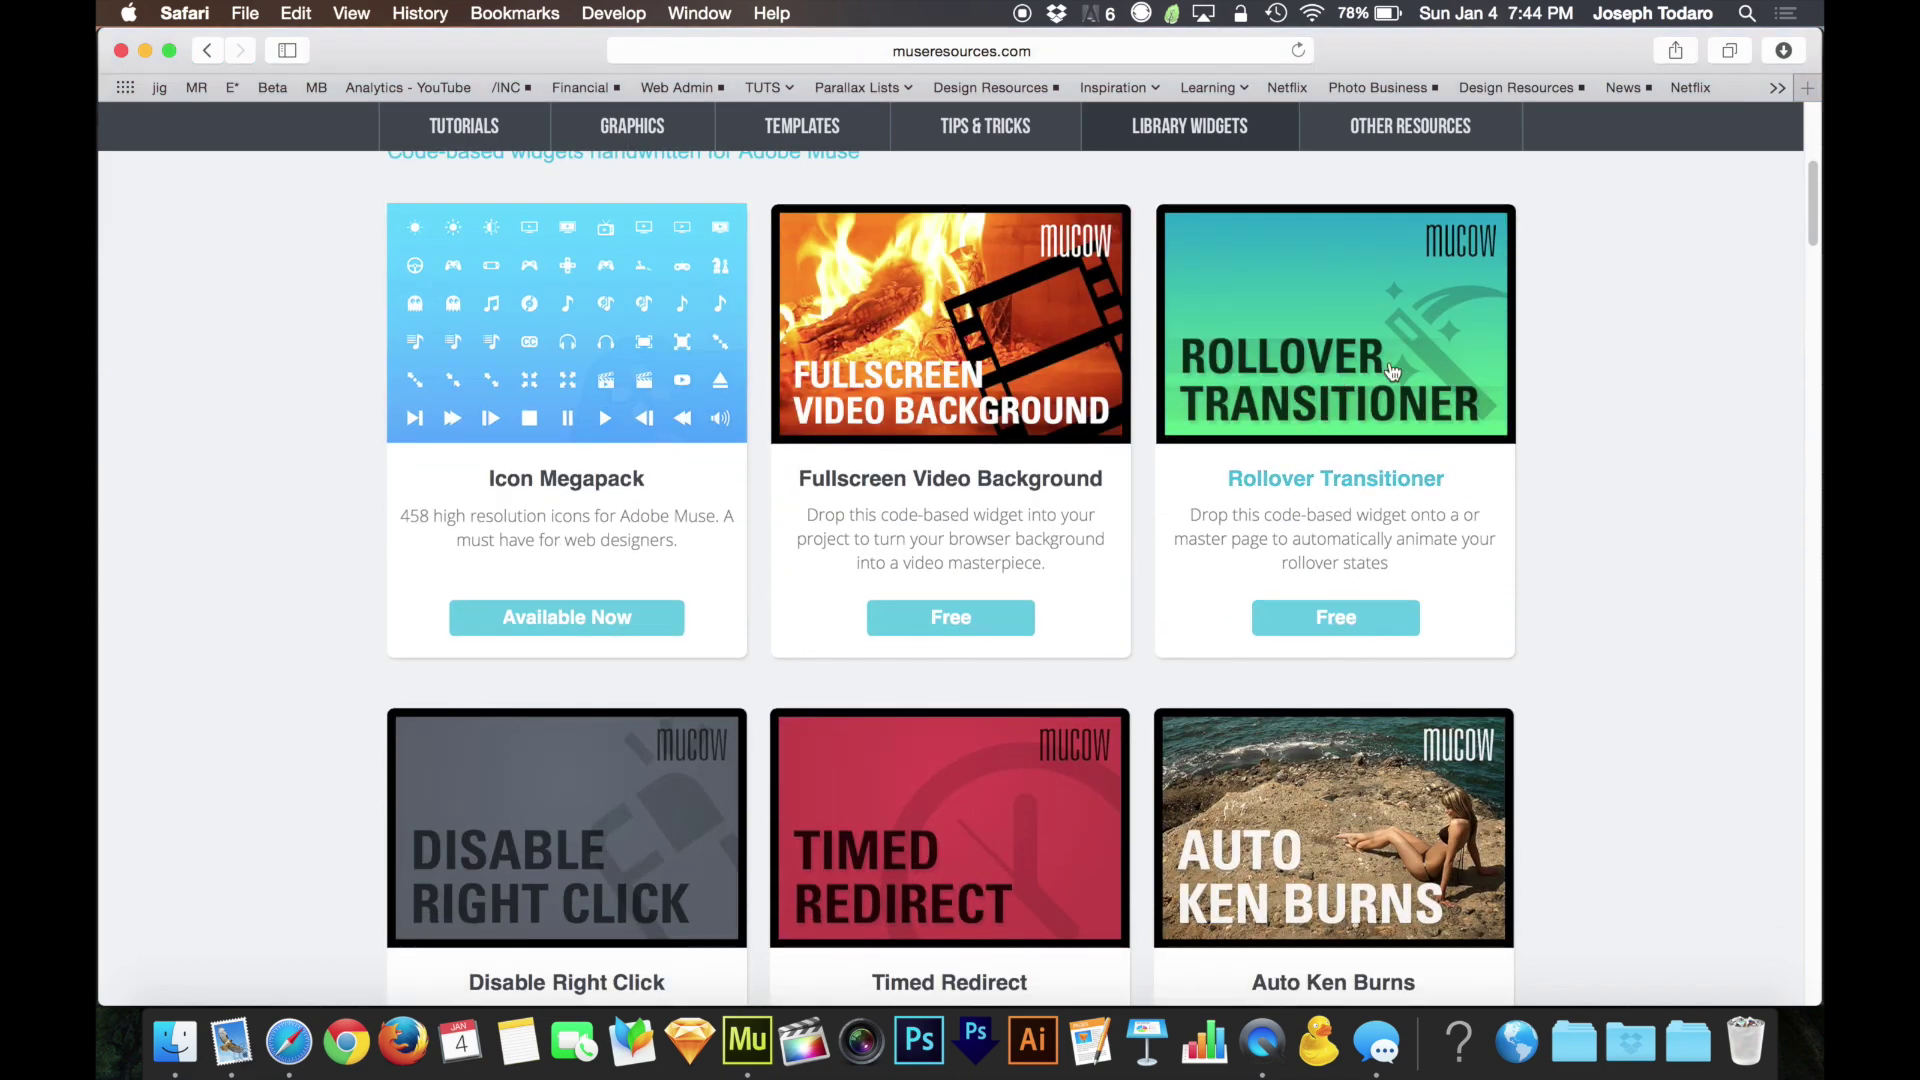
pyautogui.scroll(-2, 1390, 390)
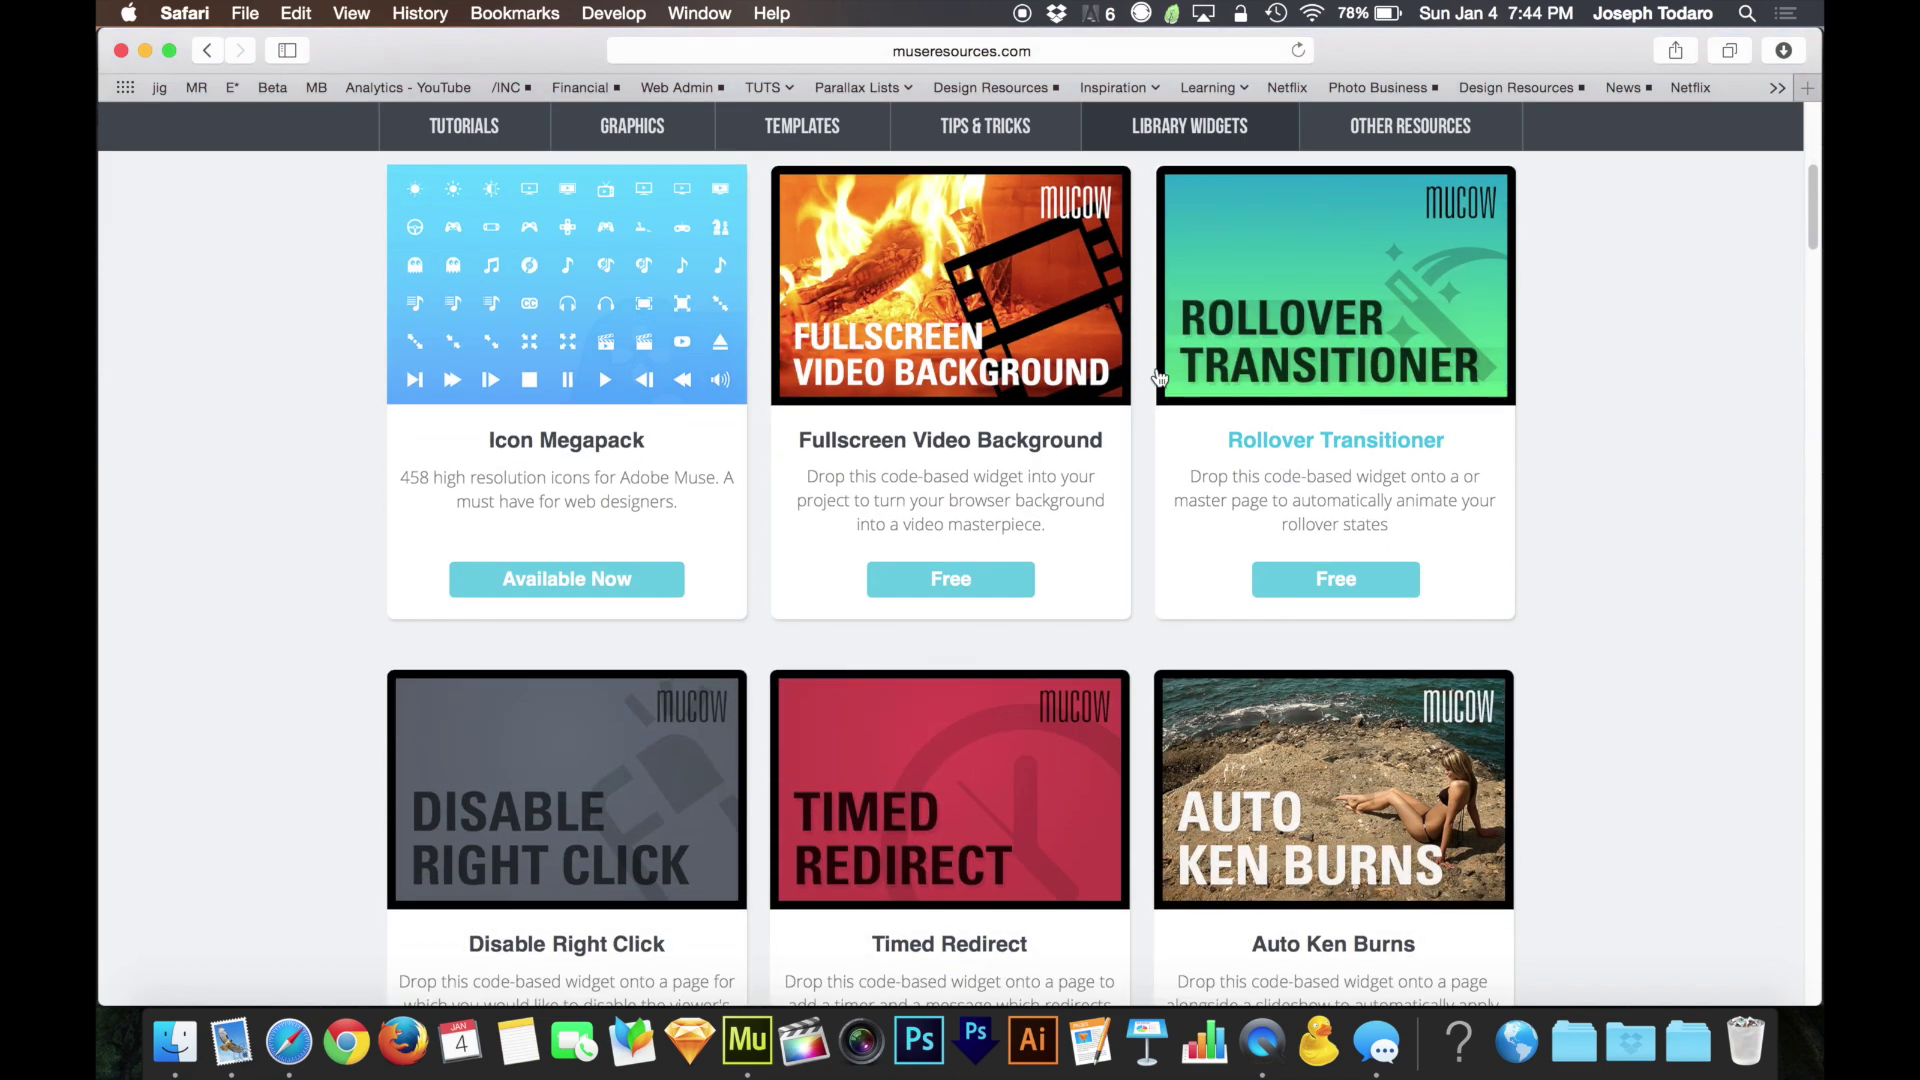
pyautogui.scroll(-6, 1015, 398)
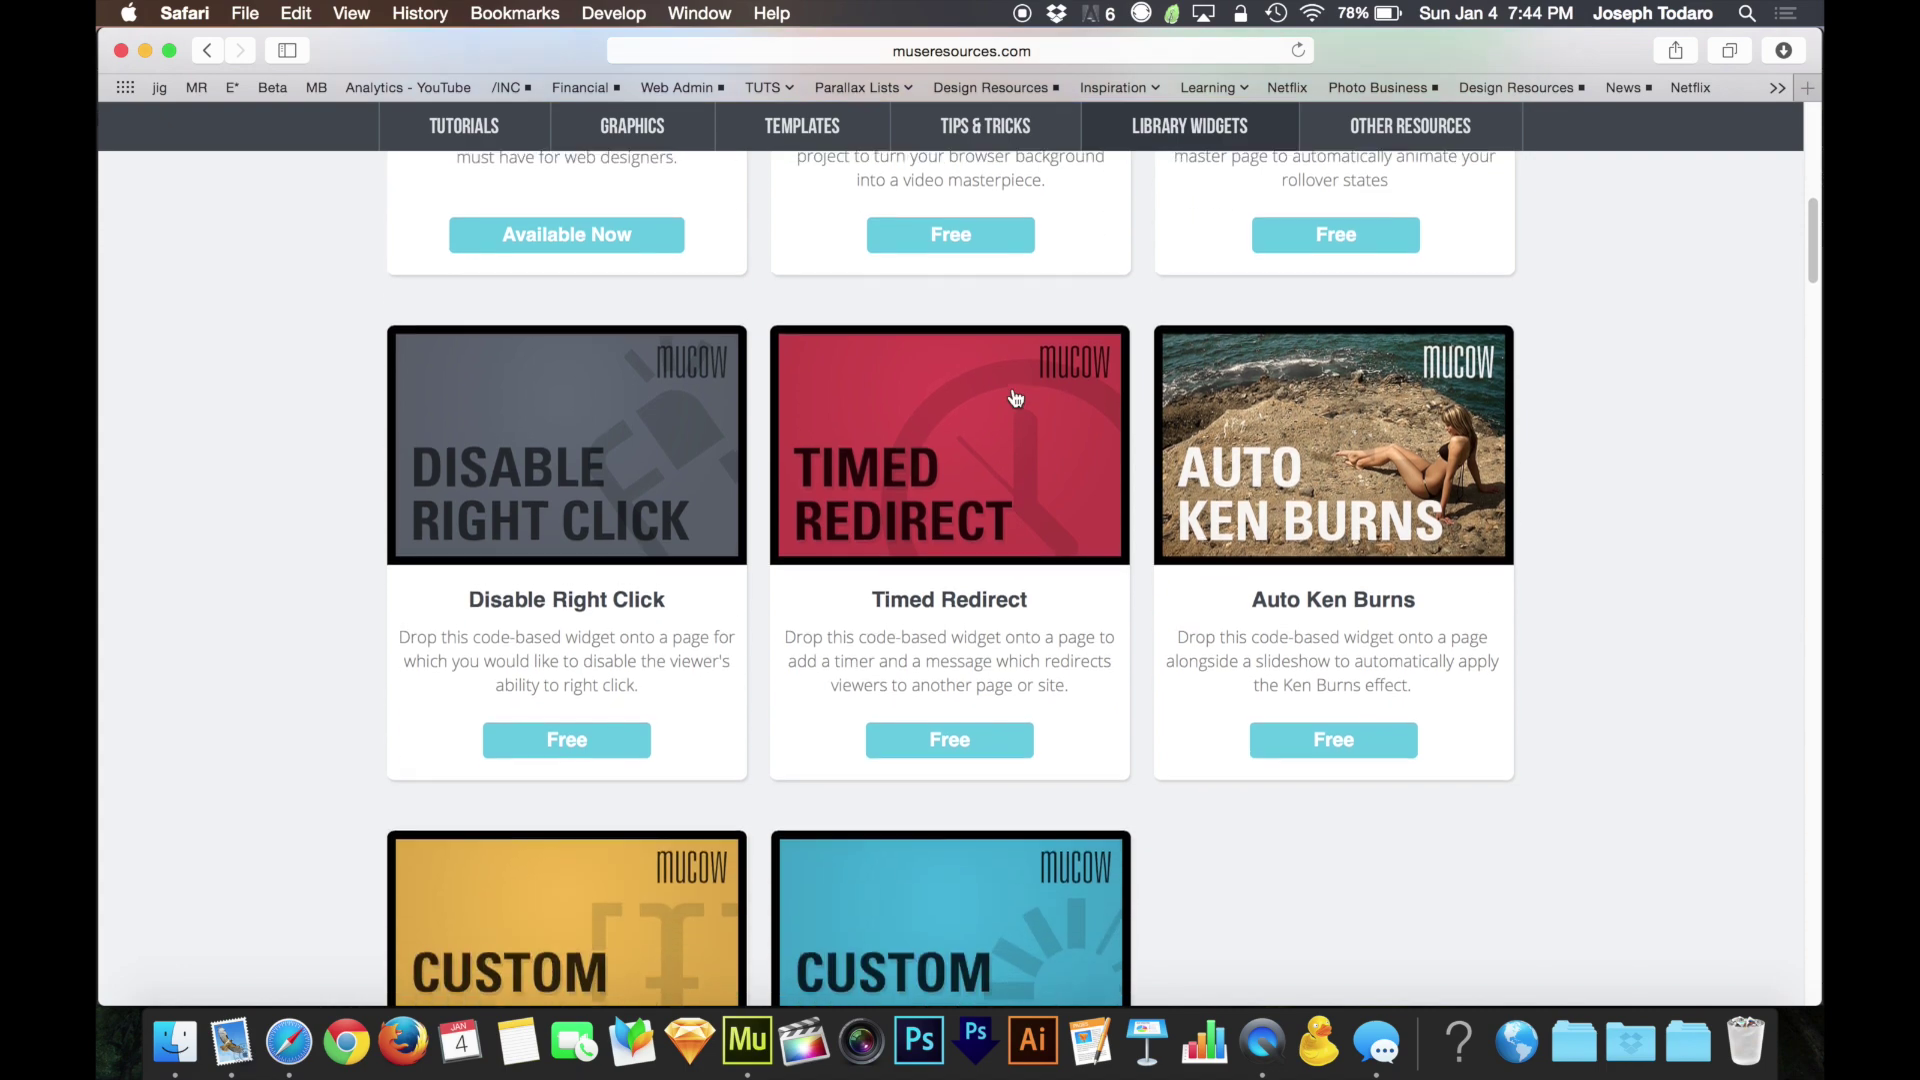
pyautogui.scroll(-7, 1345, 490)
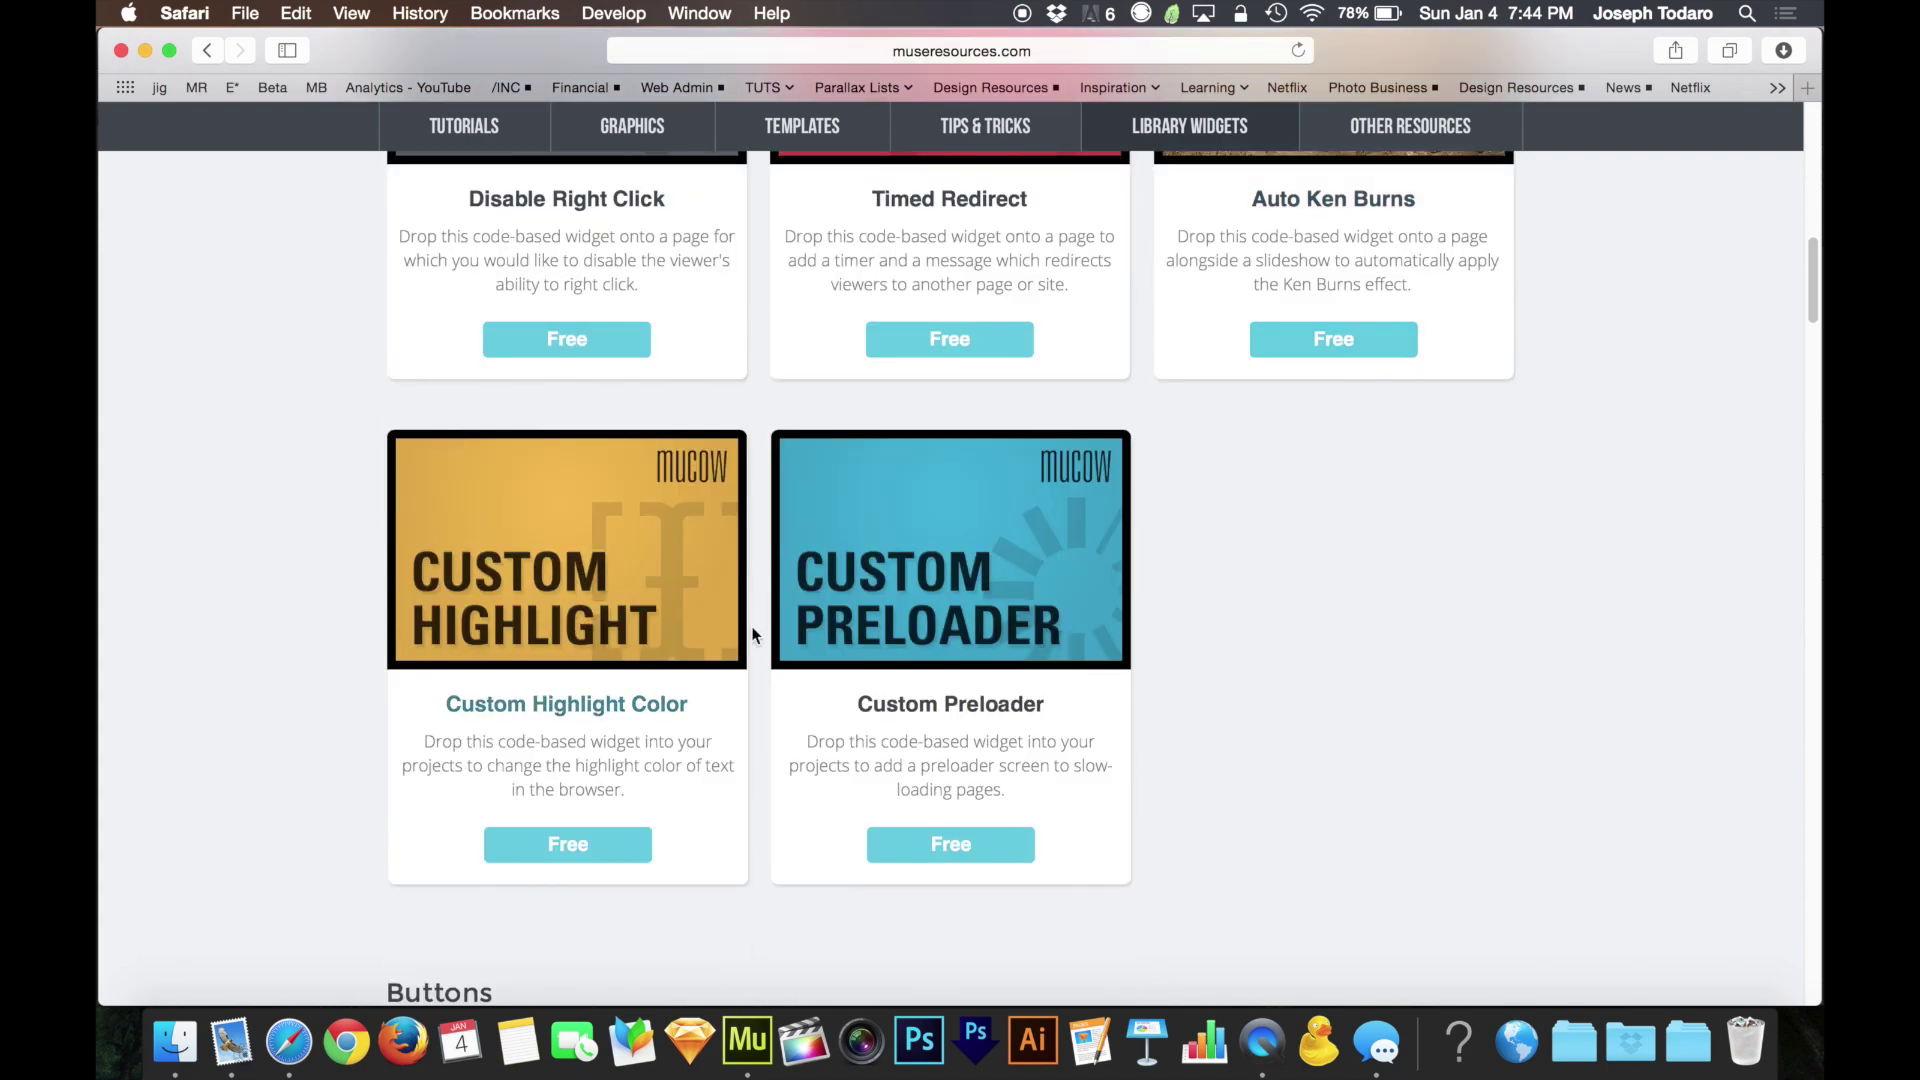
pyautogui.scroll(-7, 1350, 500)
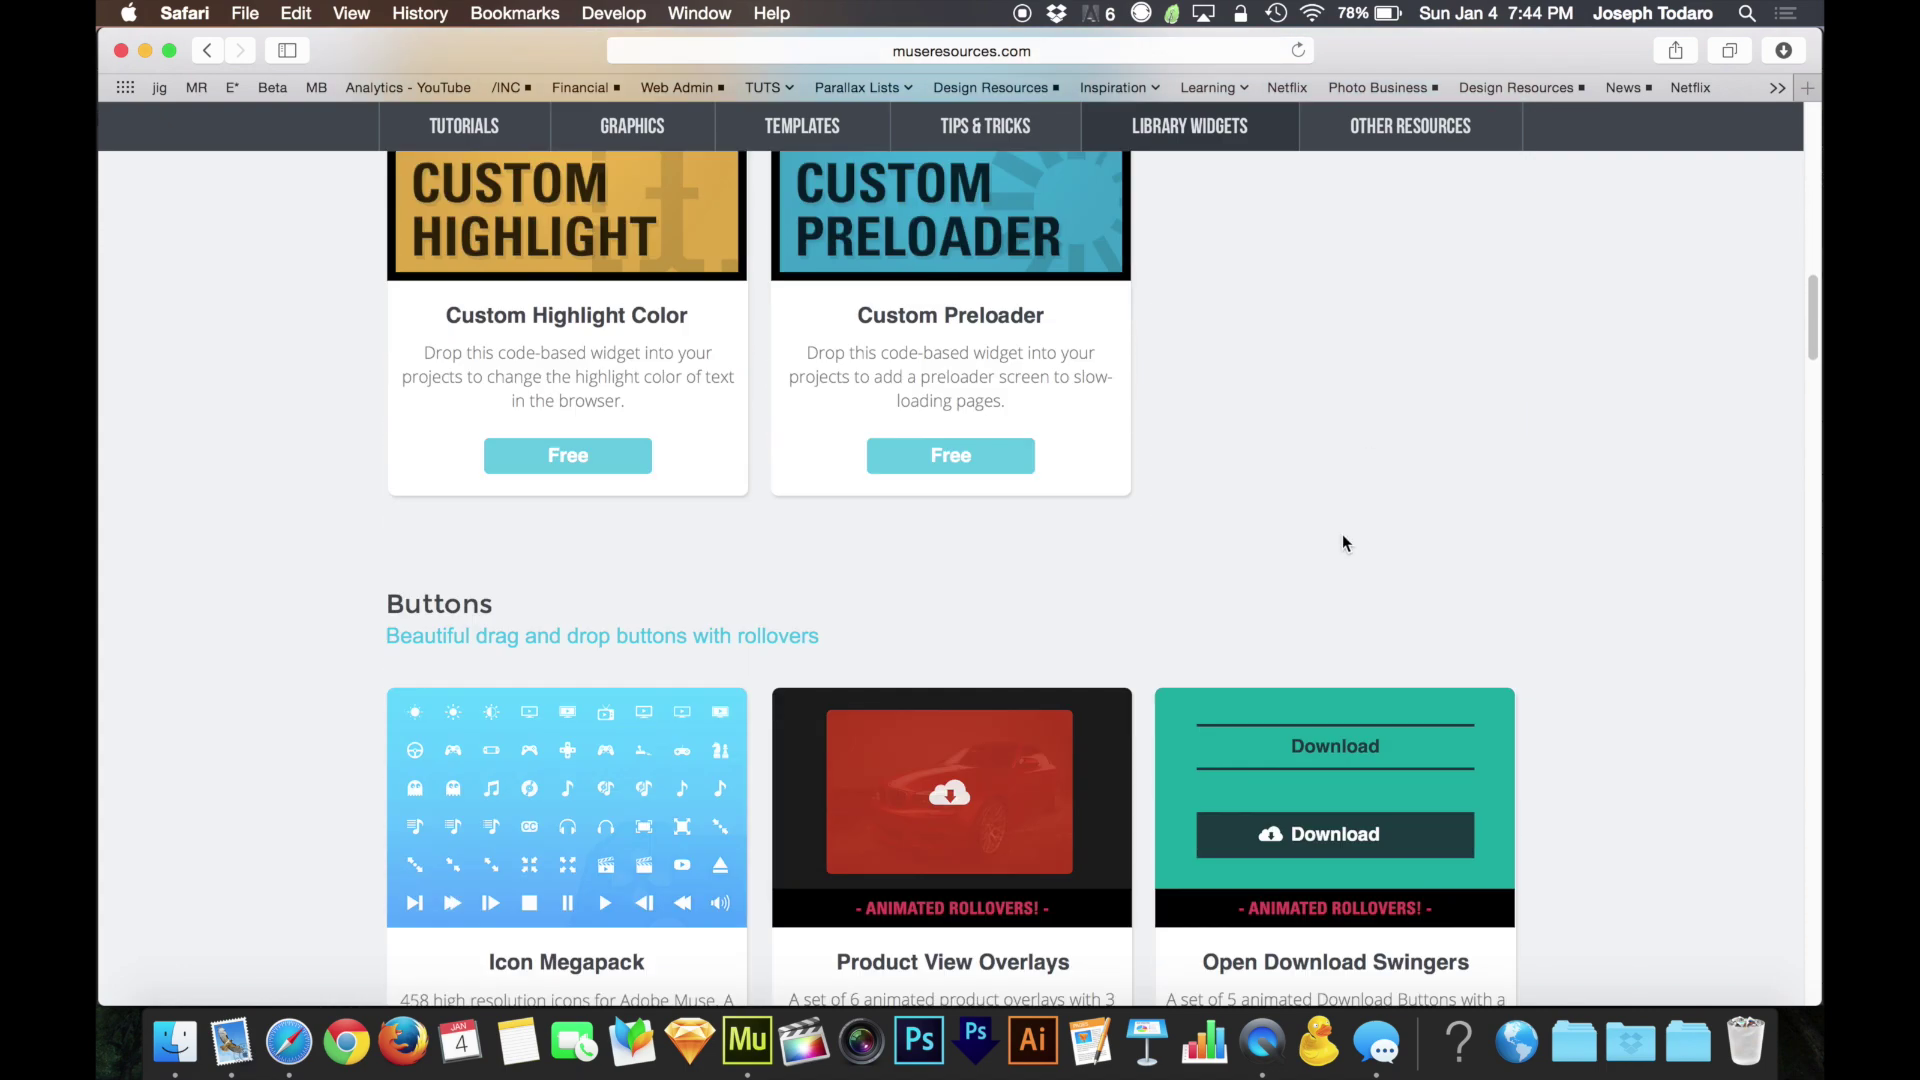
pyautogui.scroll(-1, 1582, 570)
pyautogui.scroll(-8, 1582, 566)
pyautogui.scroll(5, 1582, 566)
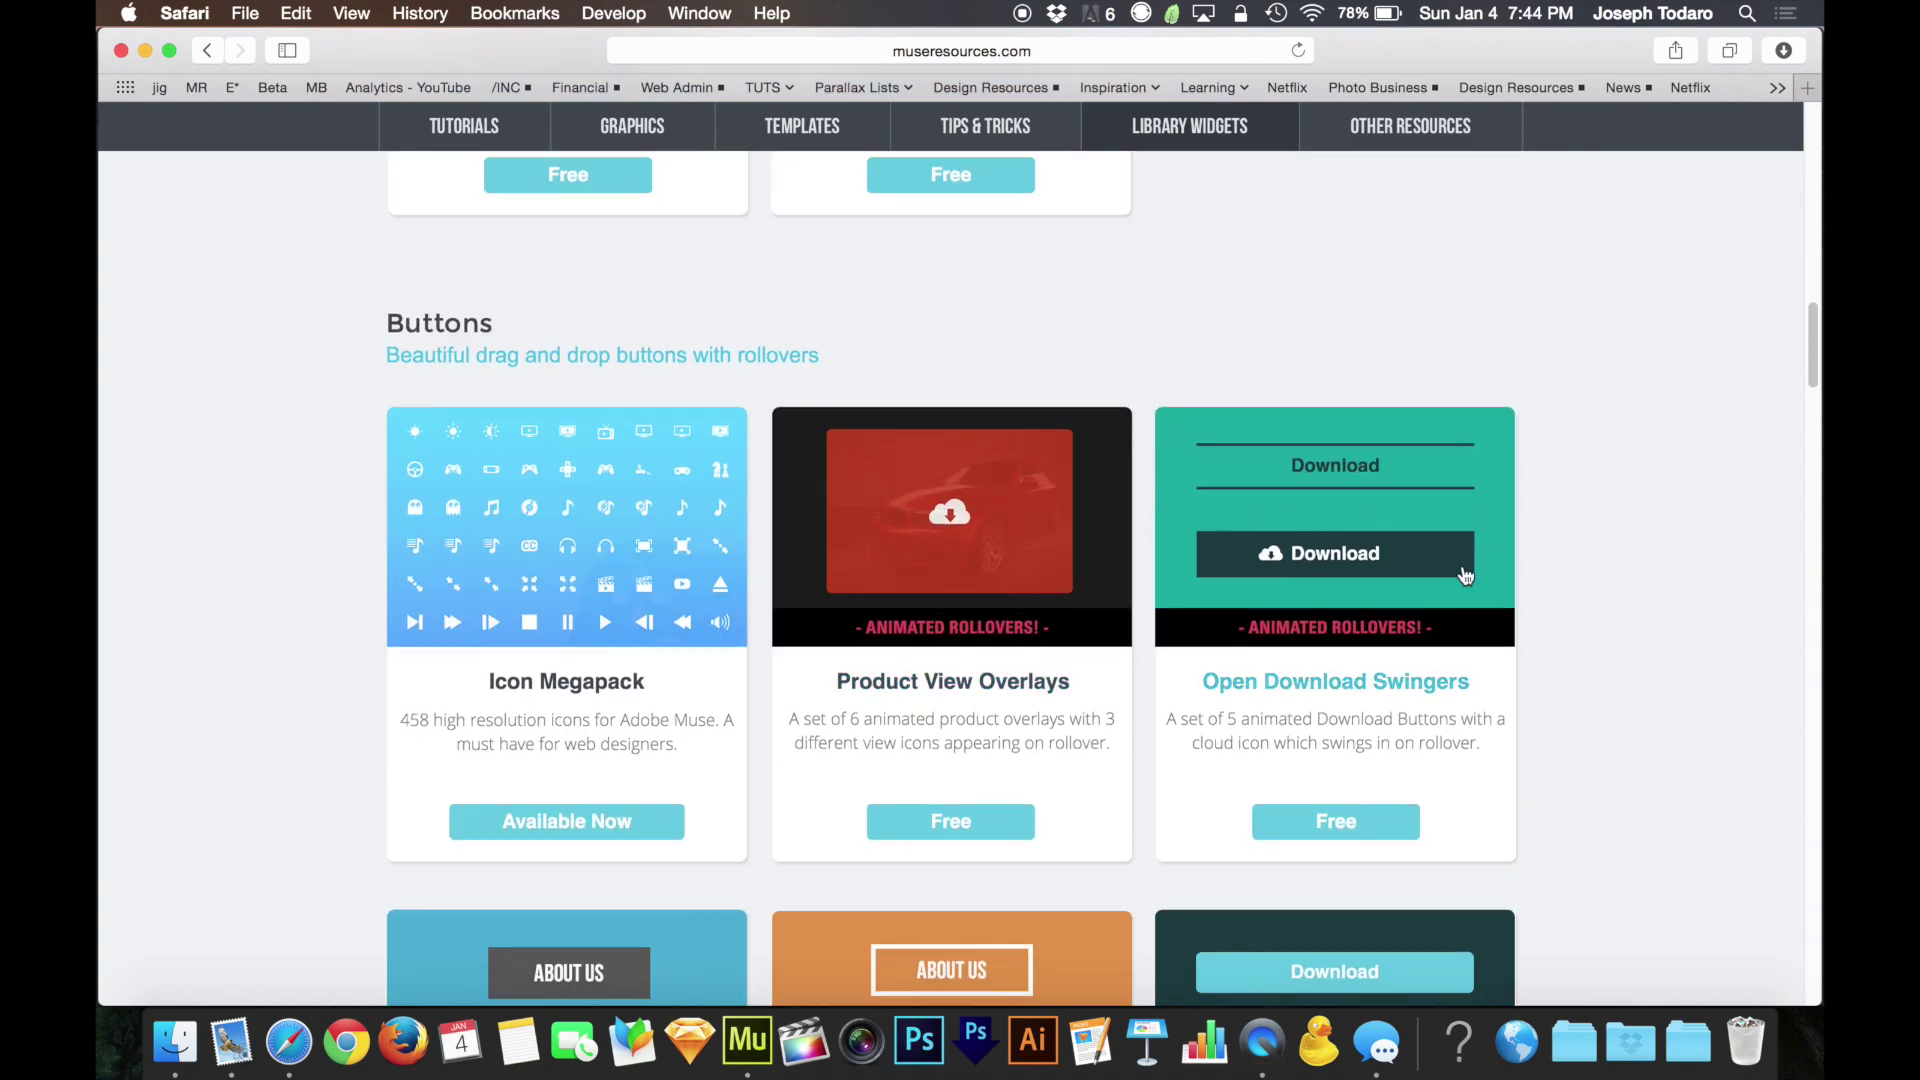
pyautogui.scroll(15, 1461, 565)
pyautogui.scroll(3, 1461, 566)
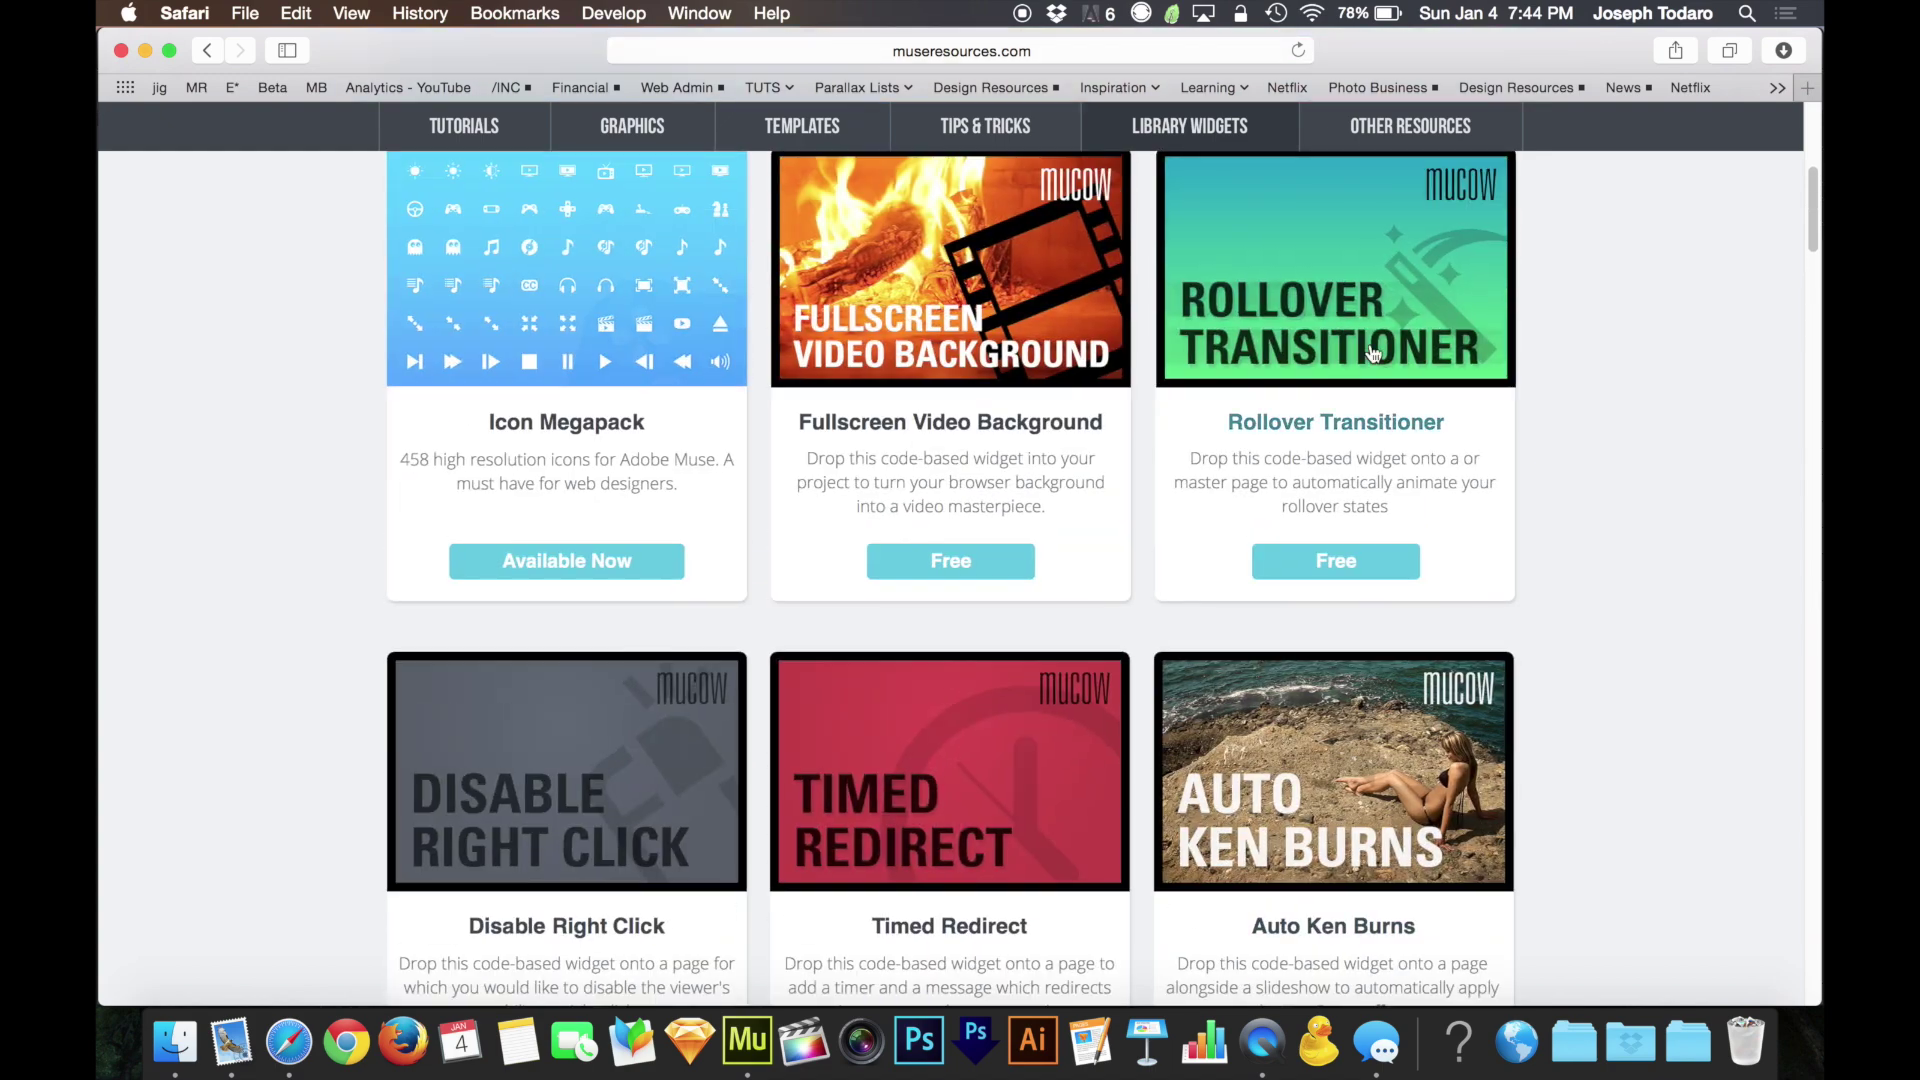
pyautogui.scroll(-9, 1515, 680)
pyautogui.scroll(-7, 1516, 689)
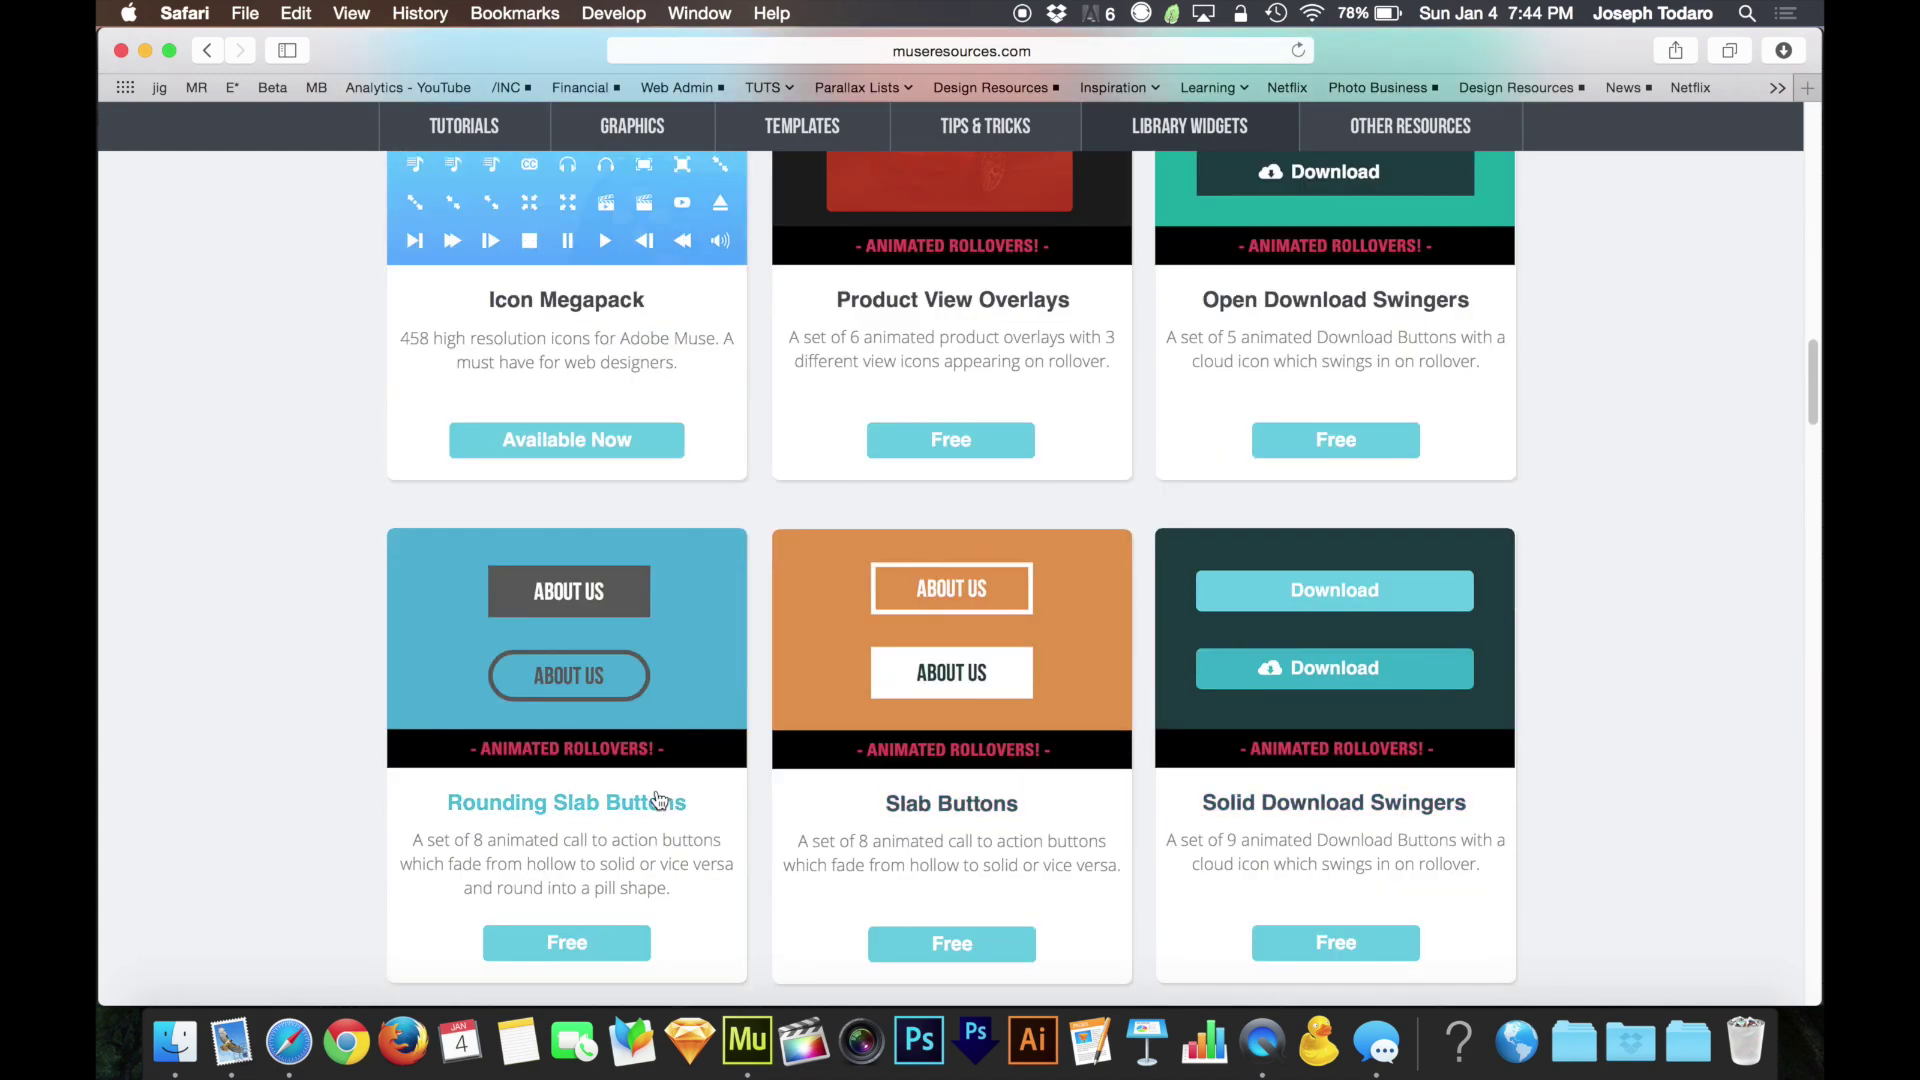
pyautogui.scroll(-3, 1446, 605)
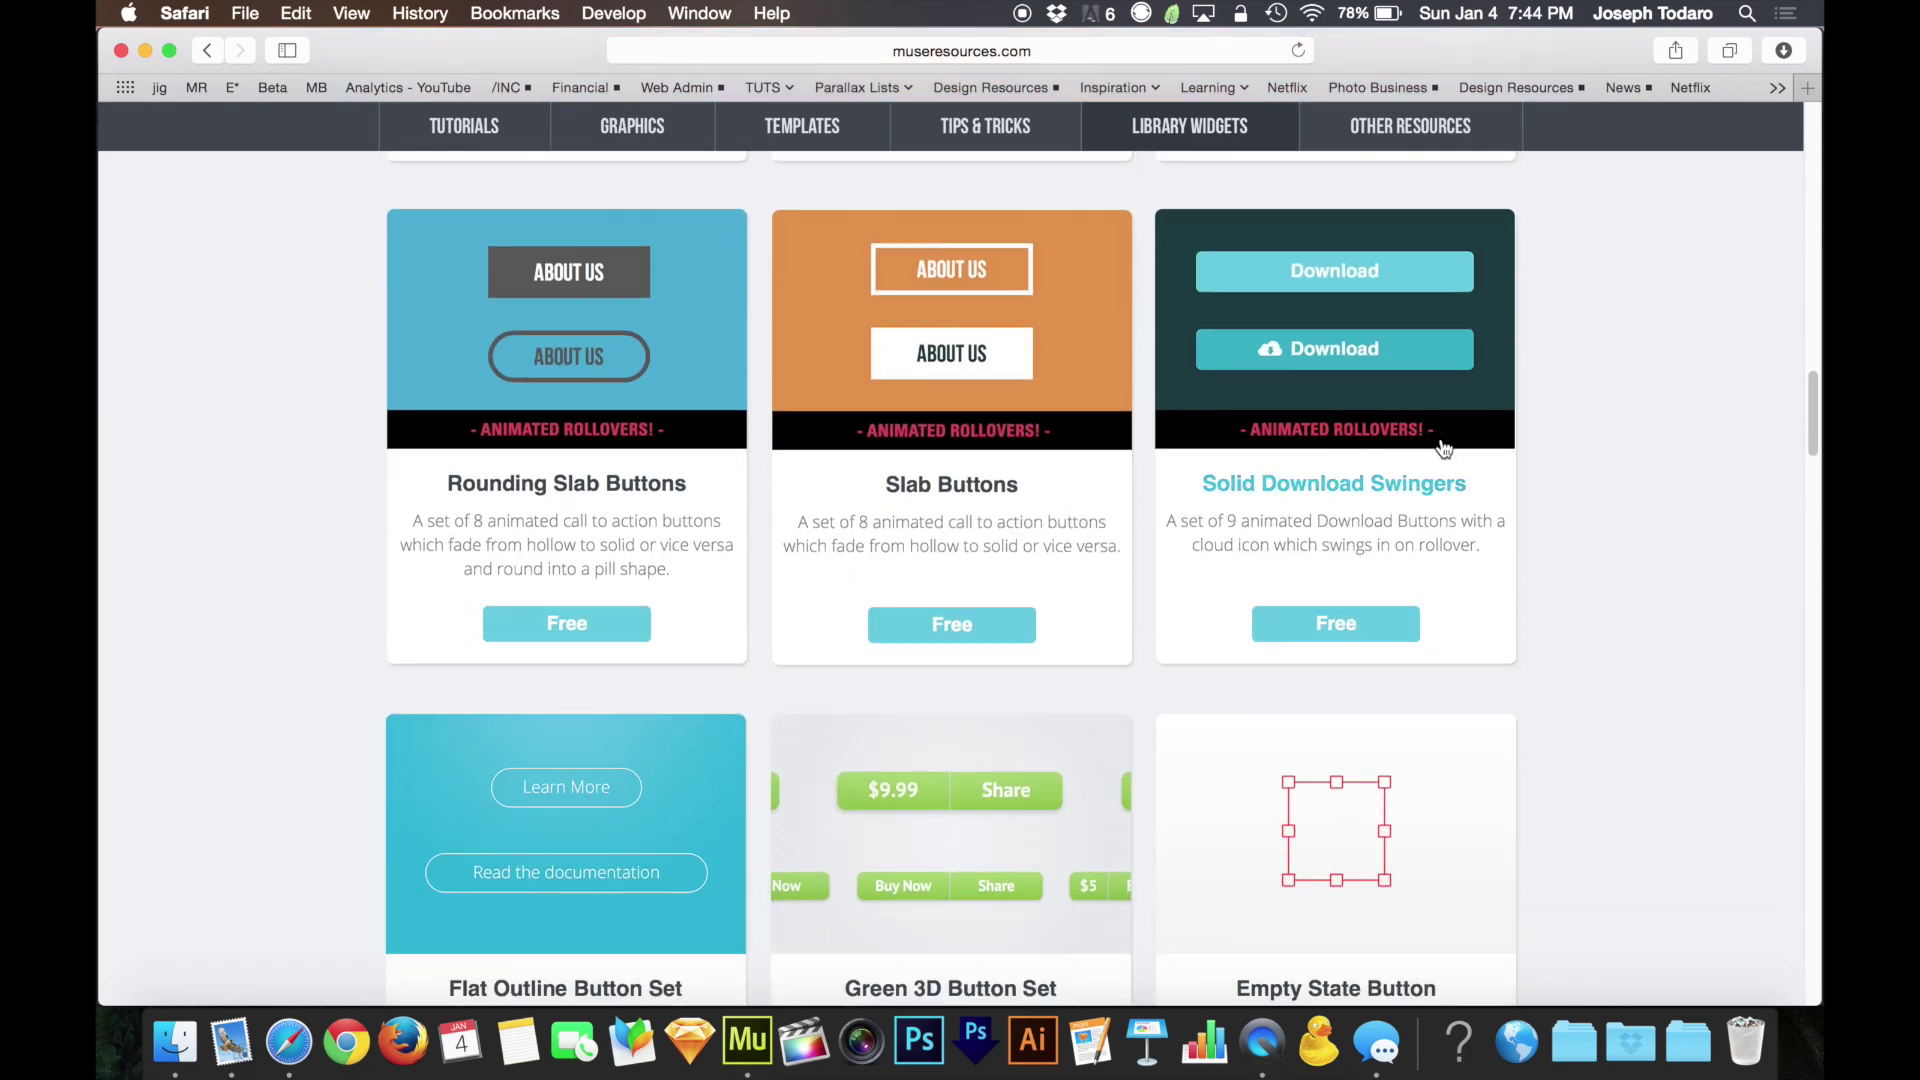
pyautogui.scroll(-2, 1616, 498)
pyautogui.scroll(9, 1616, 498)
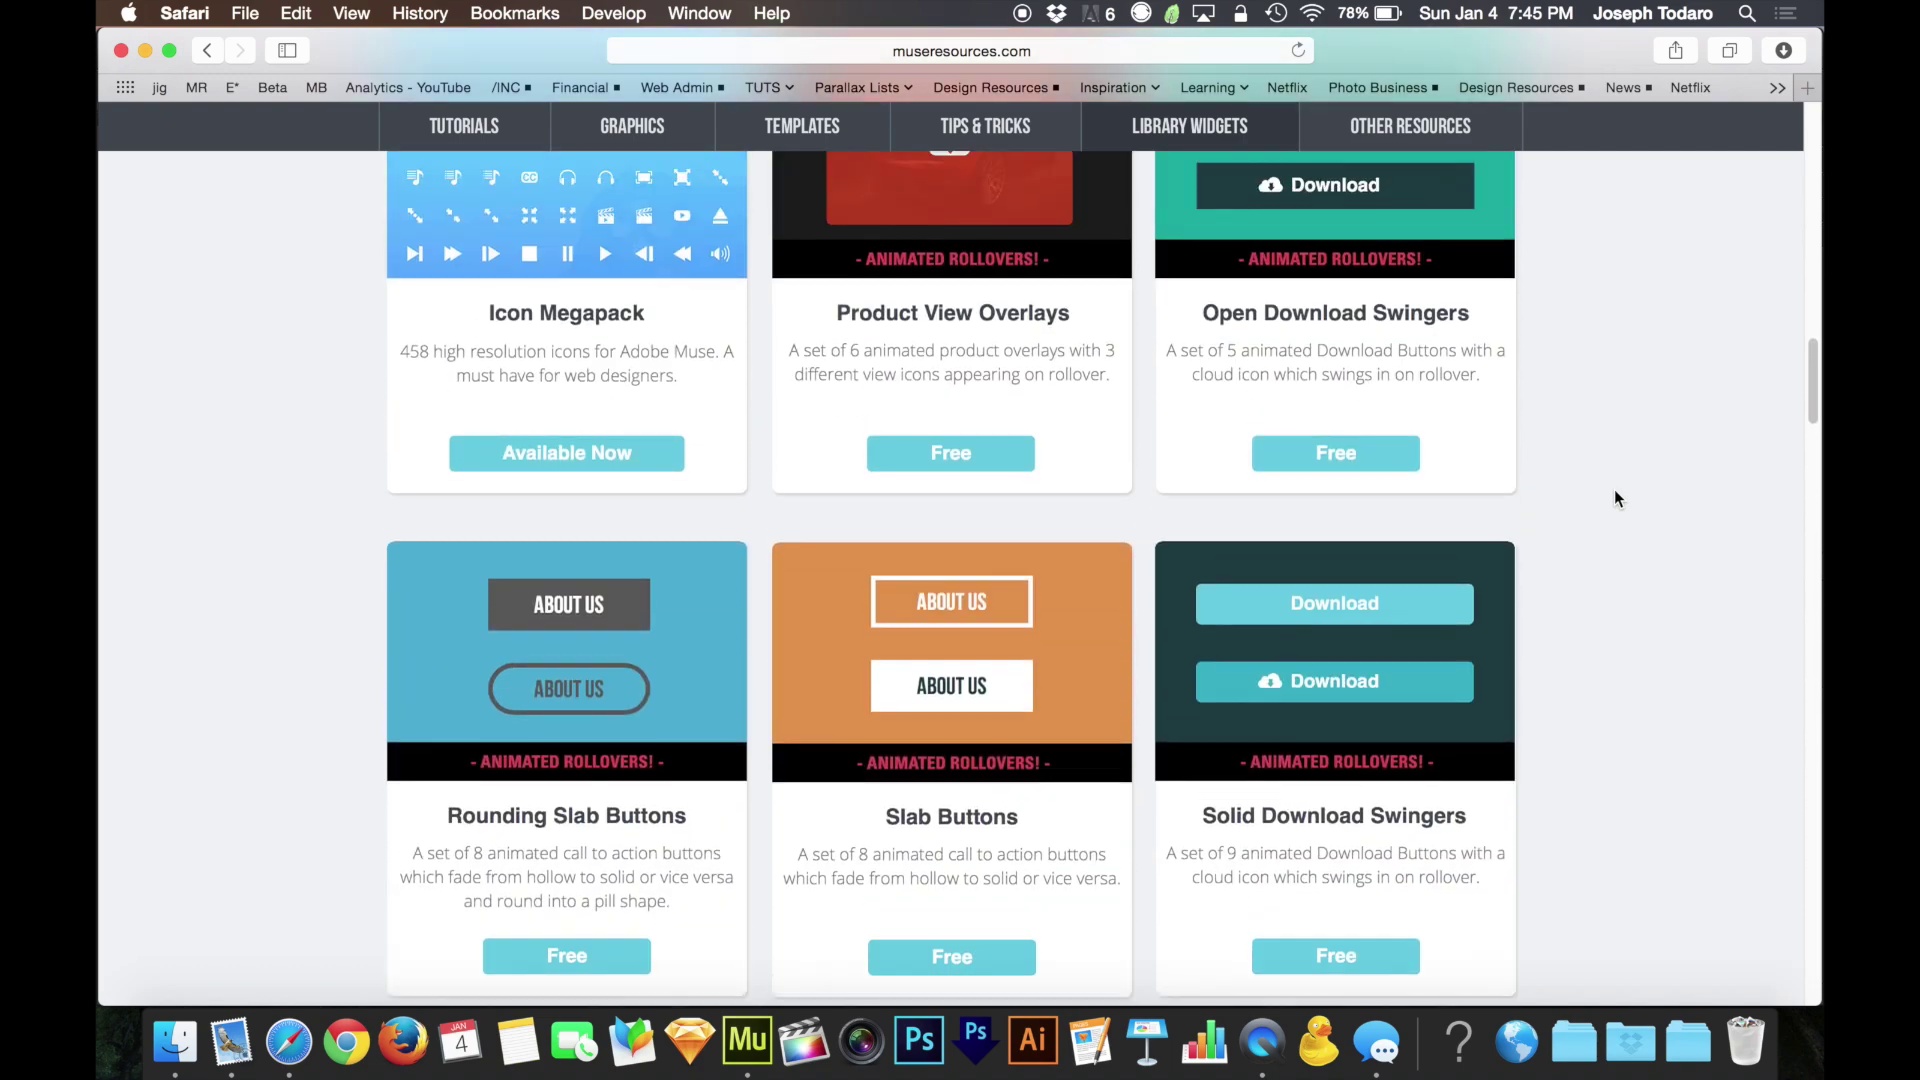
pyautogui.scroll(15, 1613, 489)
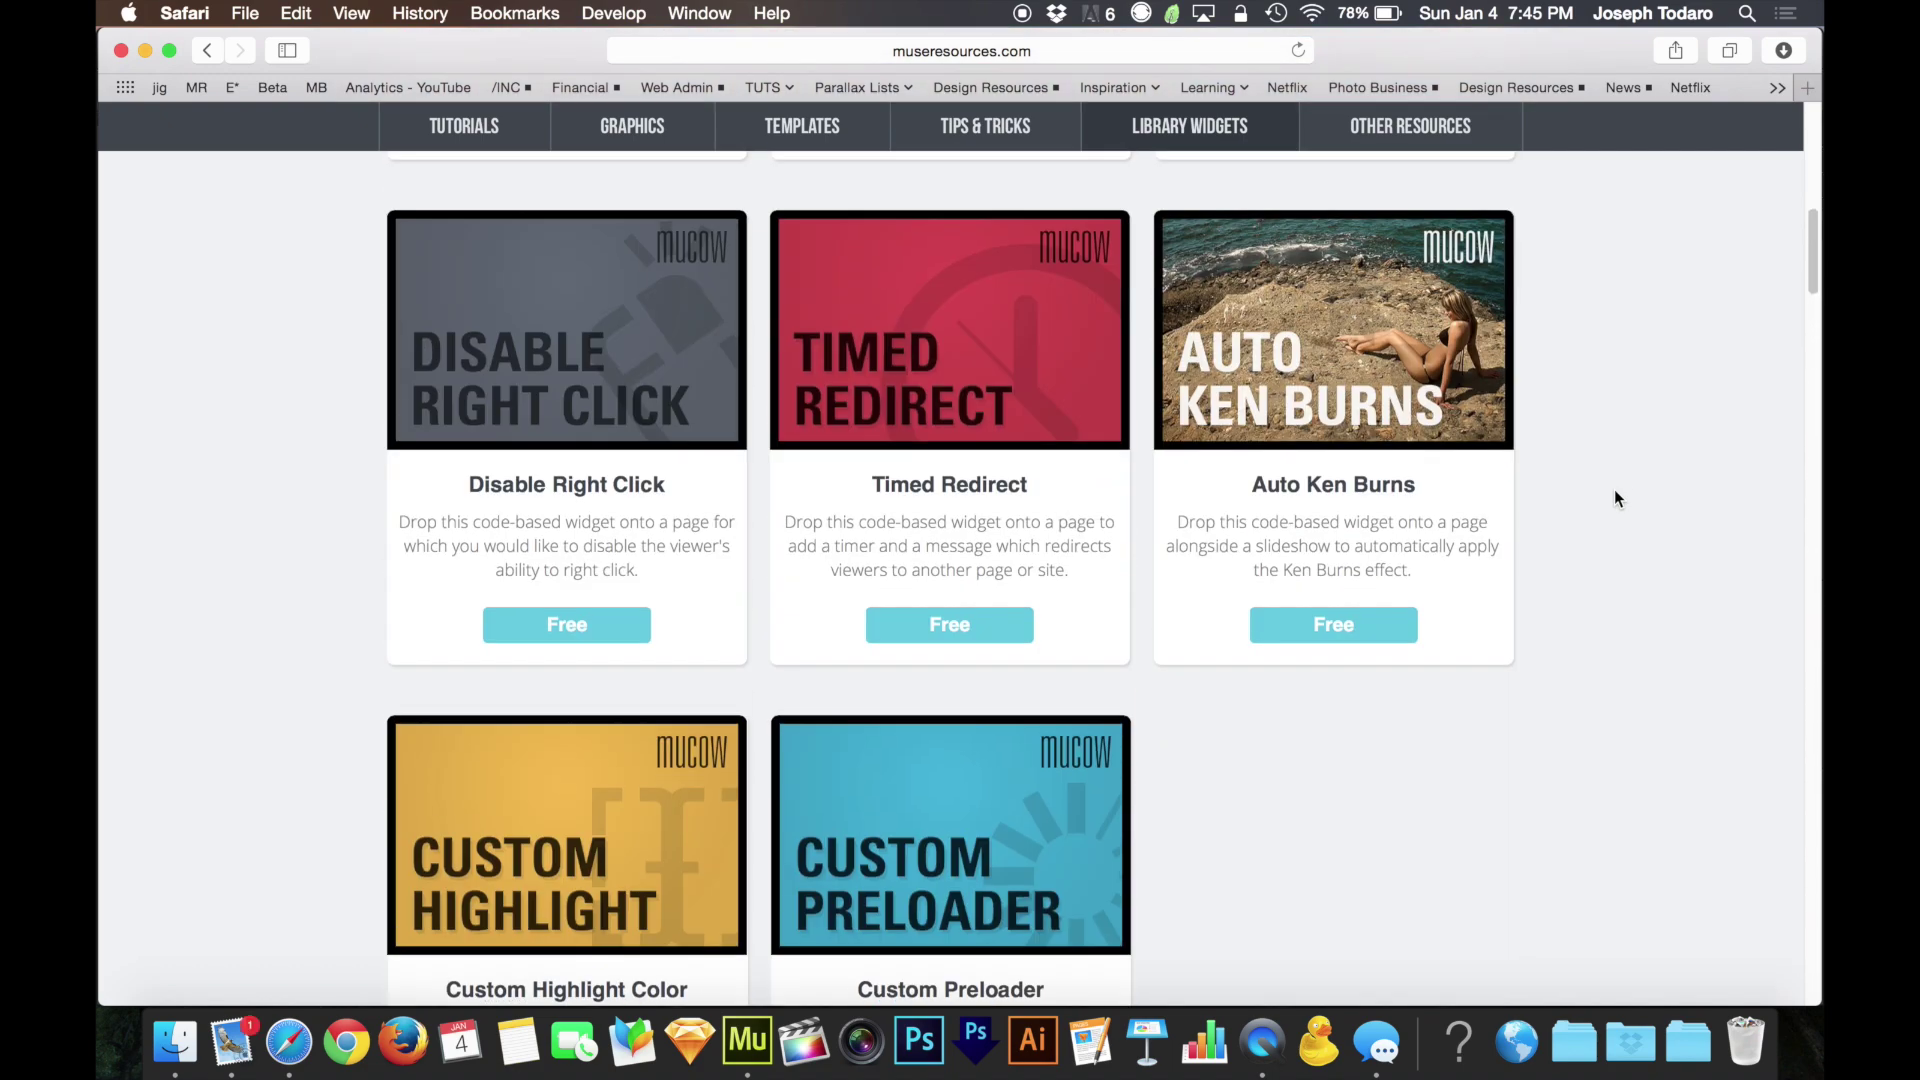
pyautogui.scroll(-4, 1613, 489)
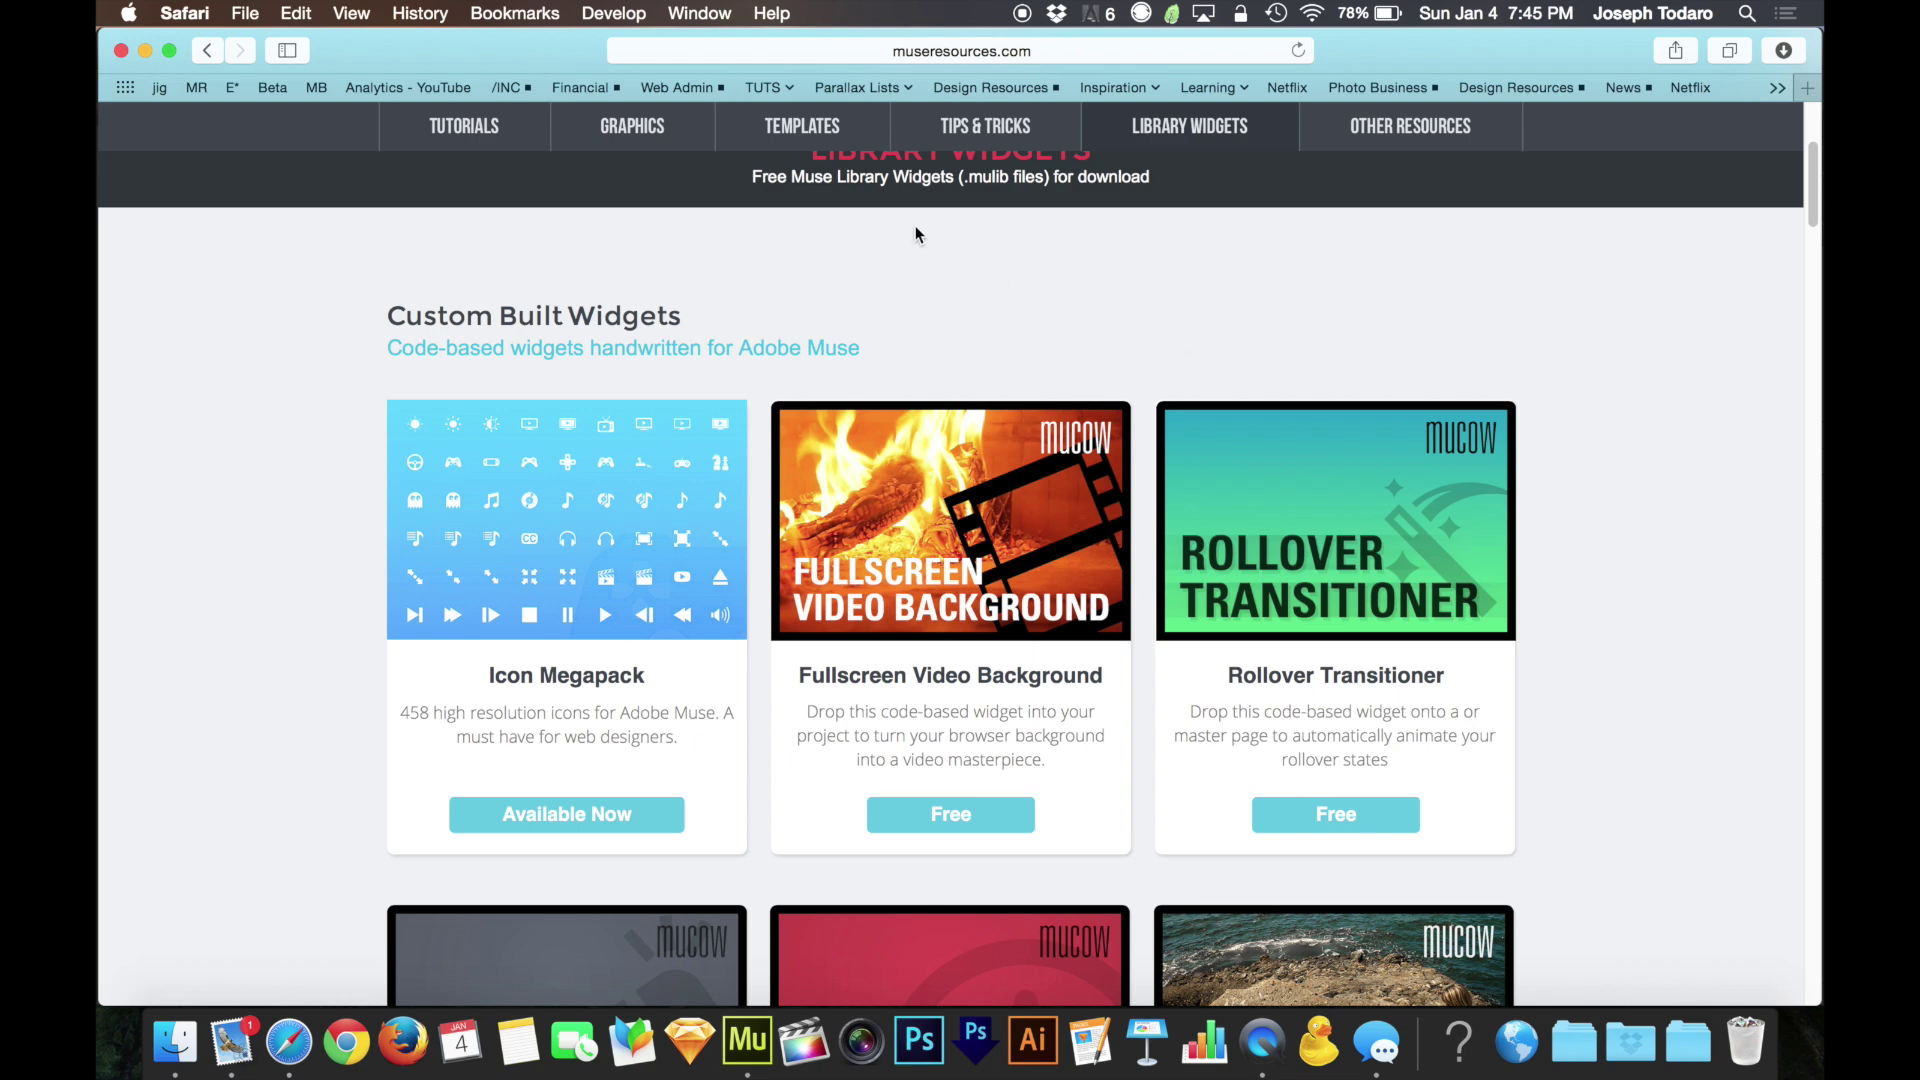
pyautogui.click(121, 50)
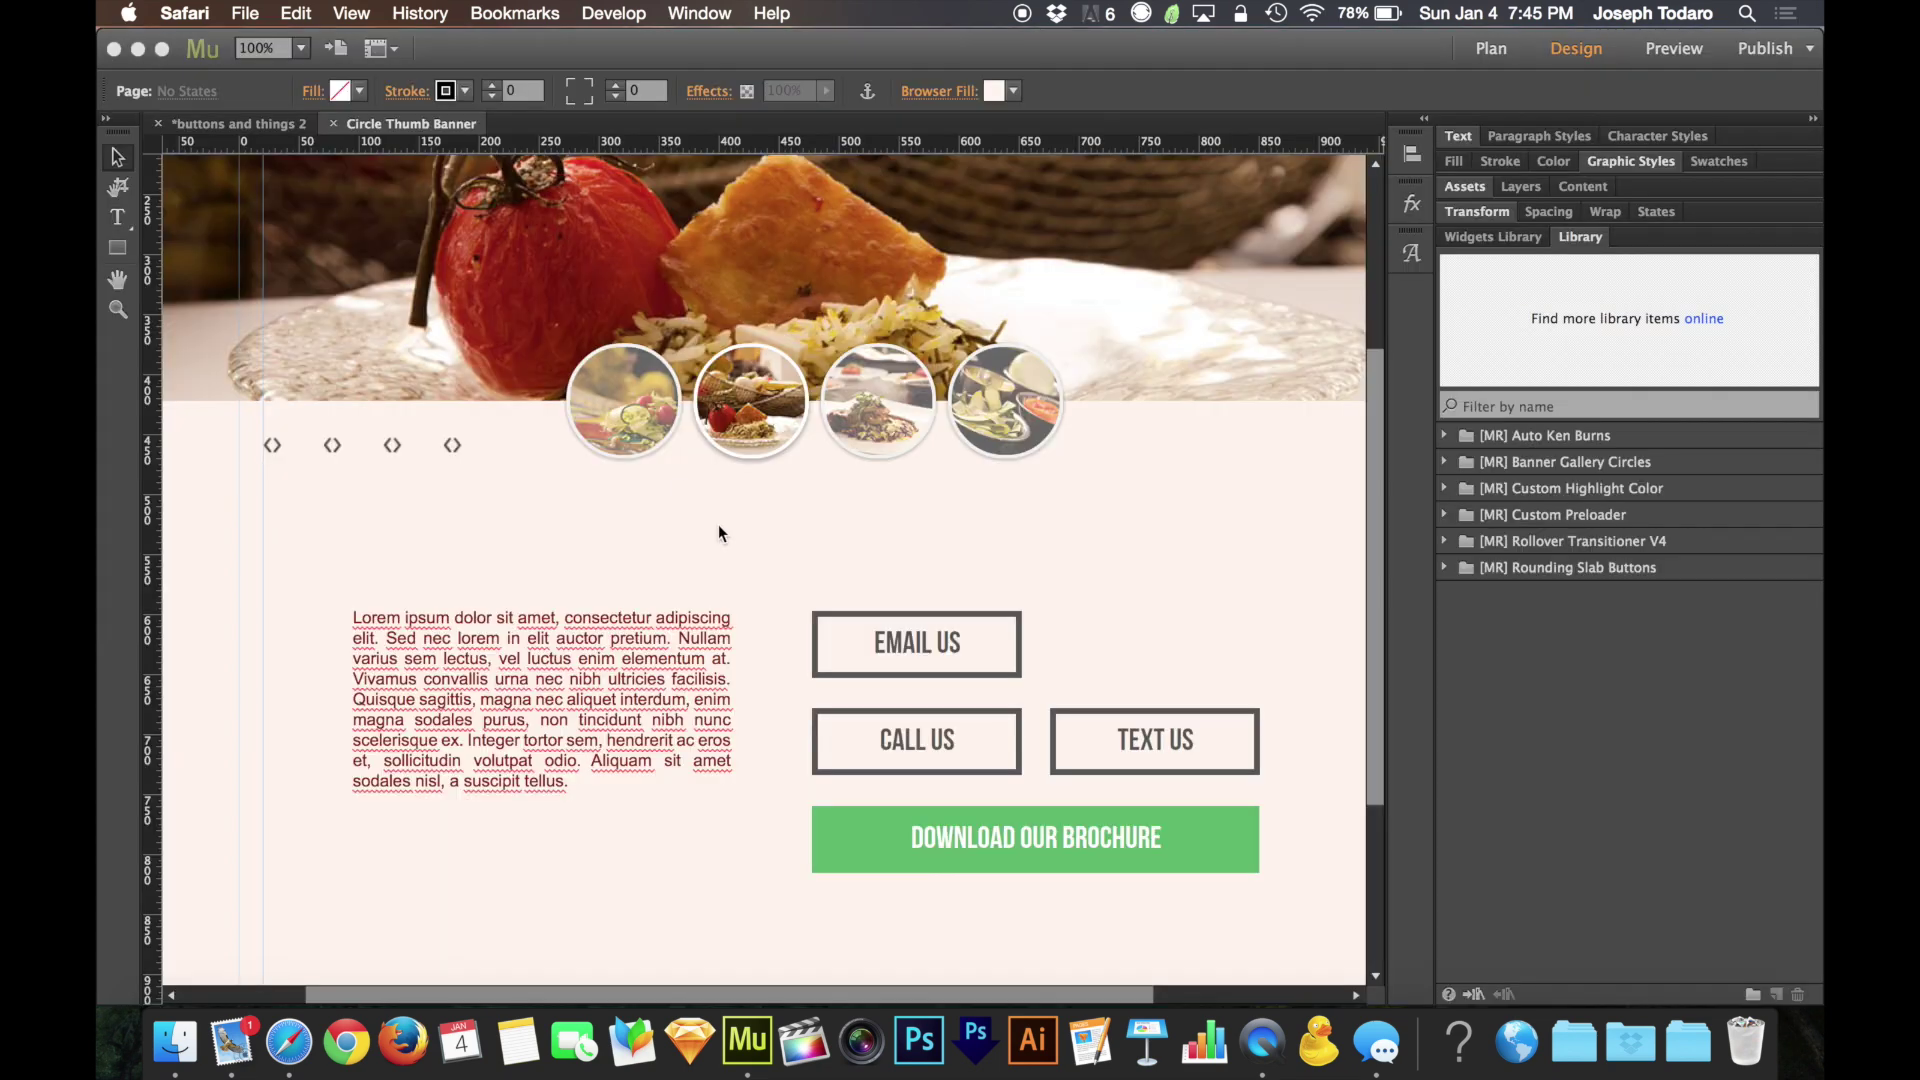